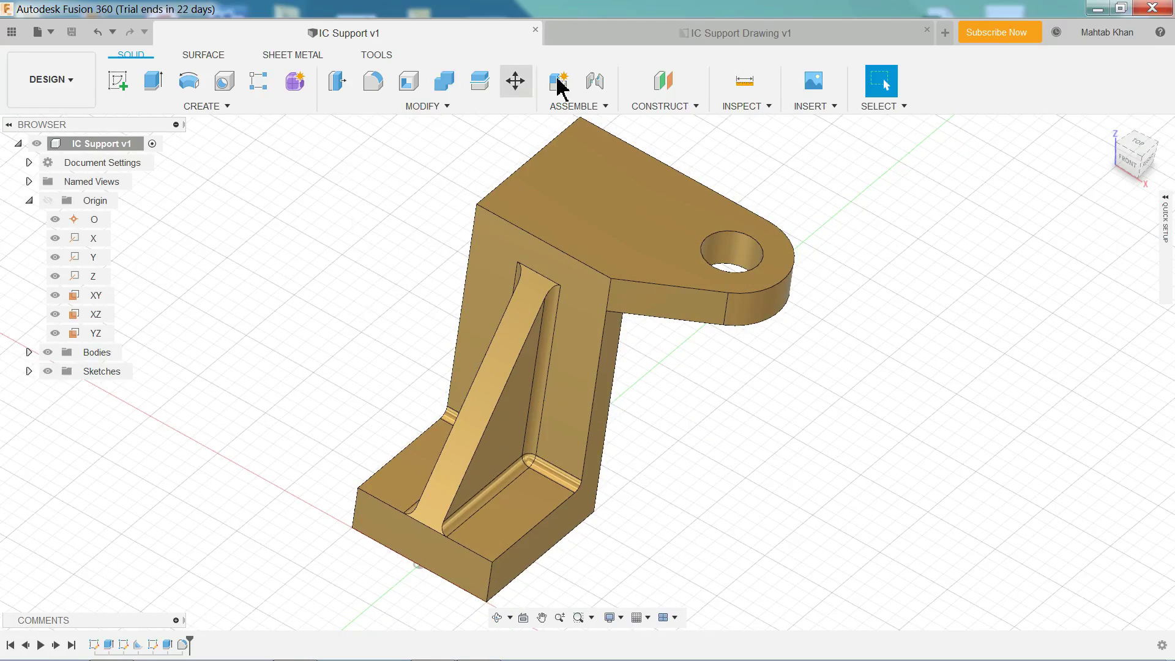
Switch to the IC Support Drawing v2 sheet with its dimensioned and shaded isometric views
click(691, 36)
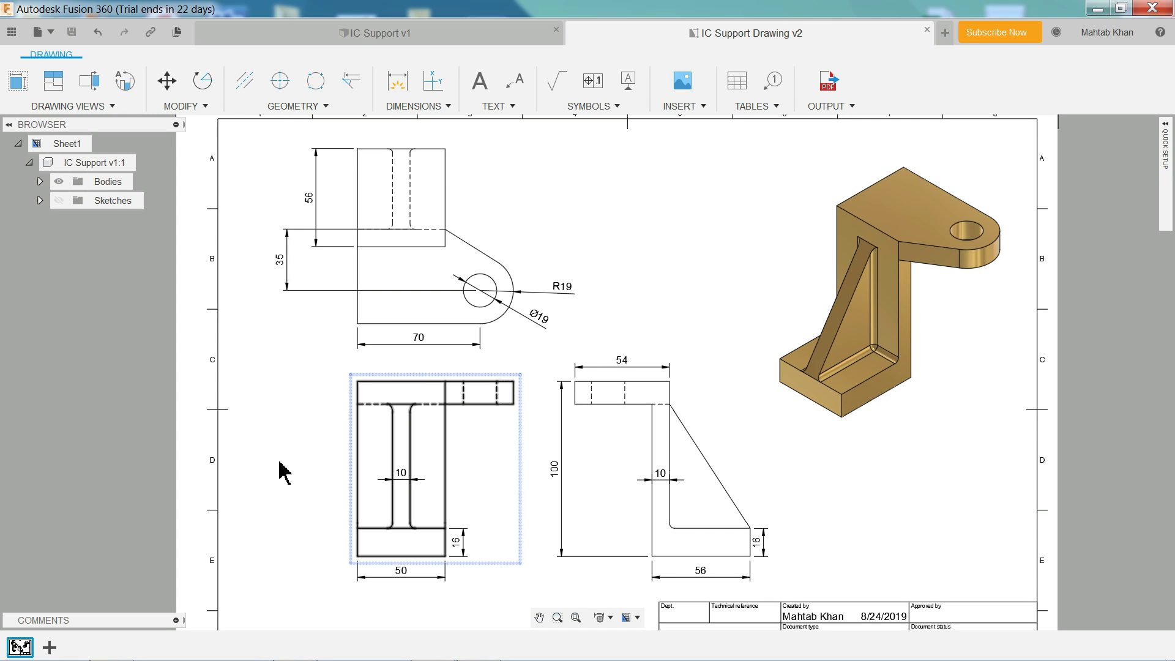
Study the CI support reference image in Windows Photo Viewer, then minimize it
key(alt+Tab)
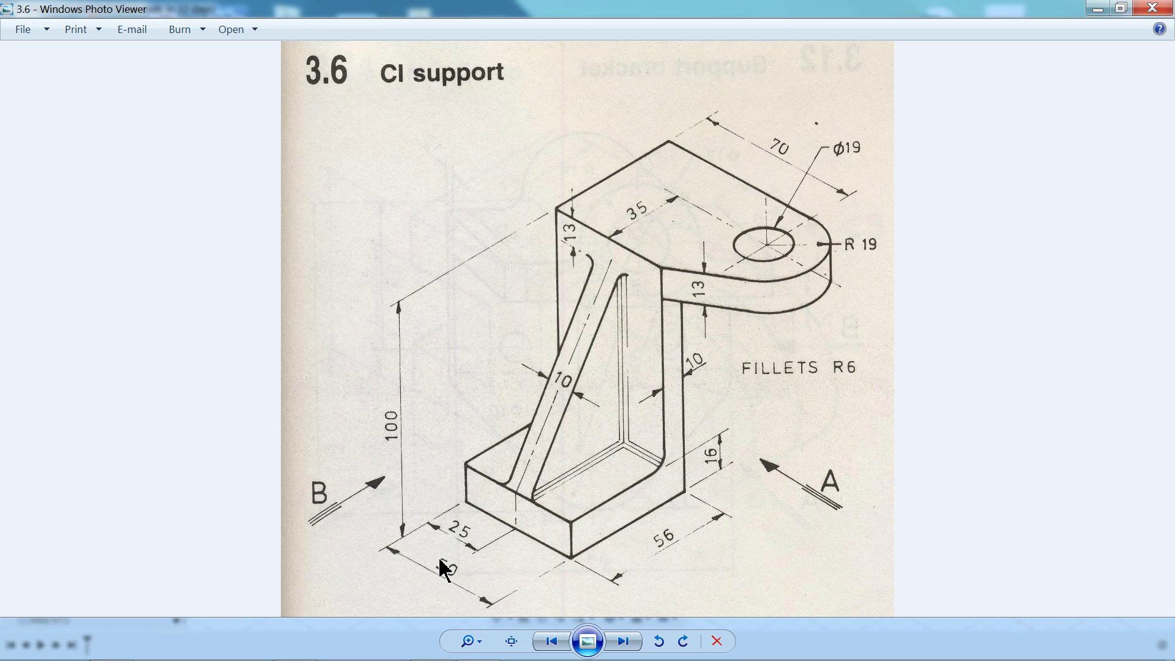
click(1098, 8)
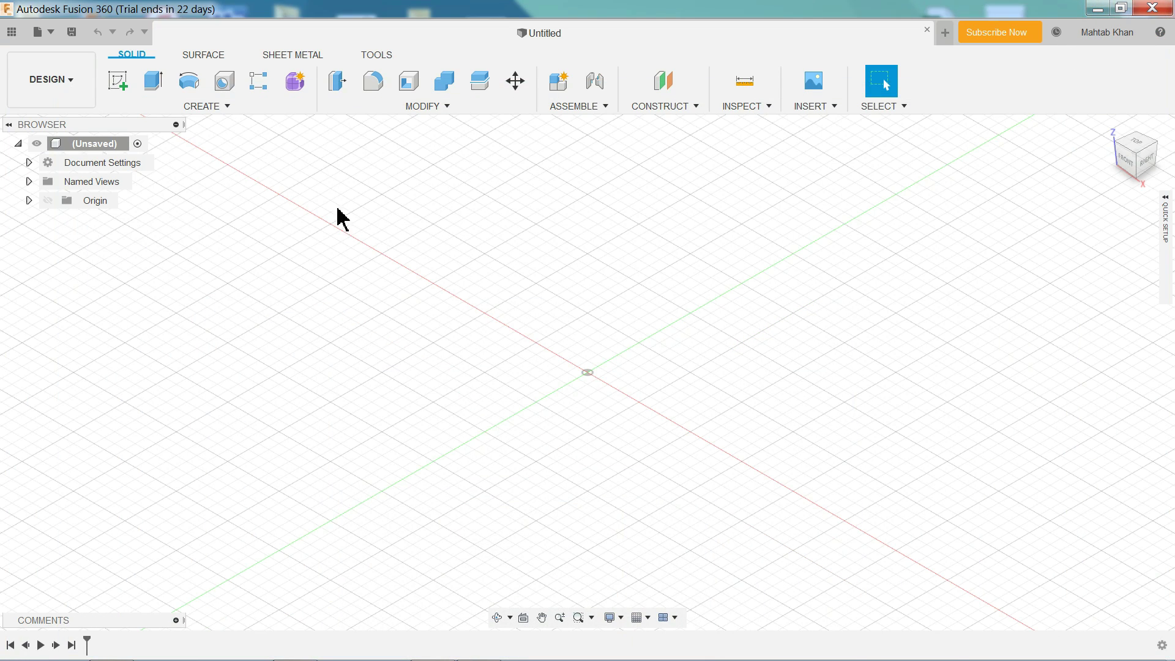
Start a new sketch on the YZ origin plane from the Browser's Origin folder
click(120, 89)
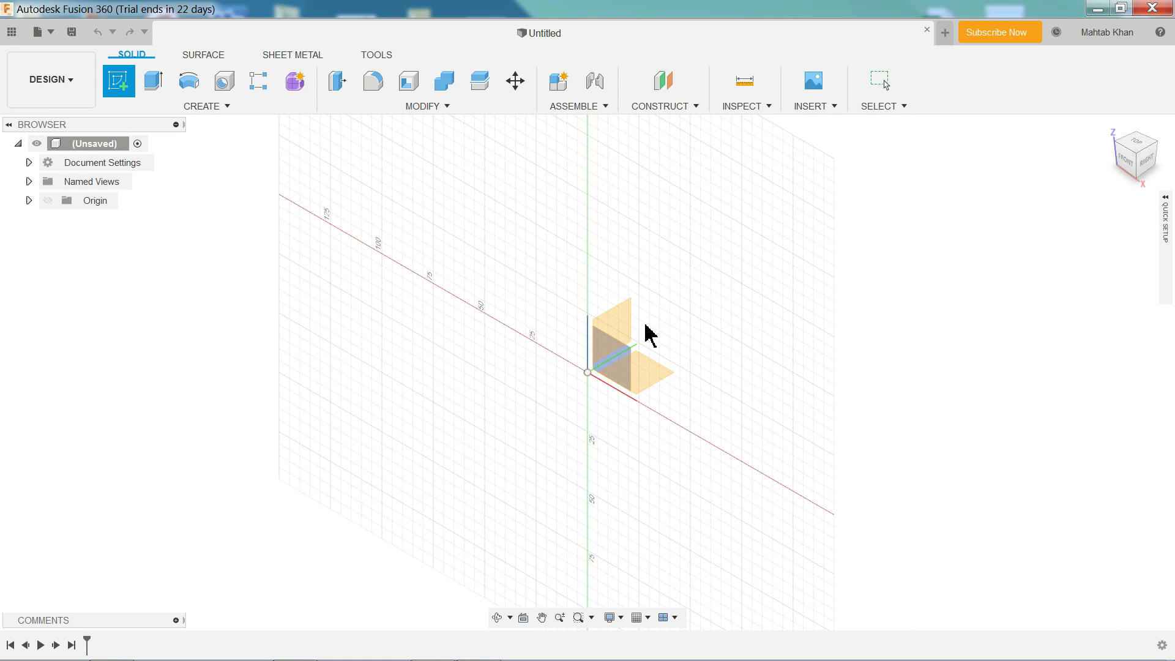
click(29, 201)
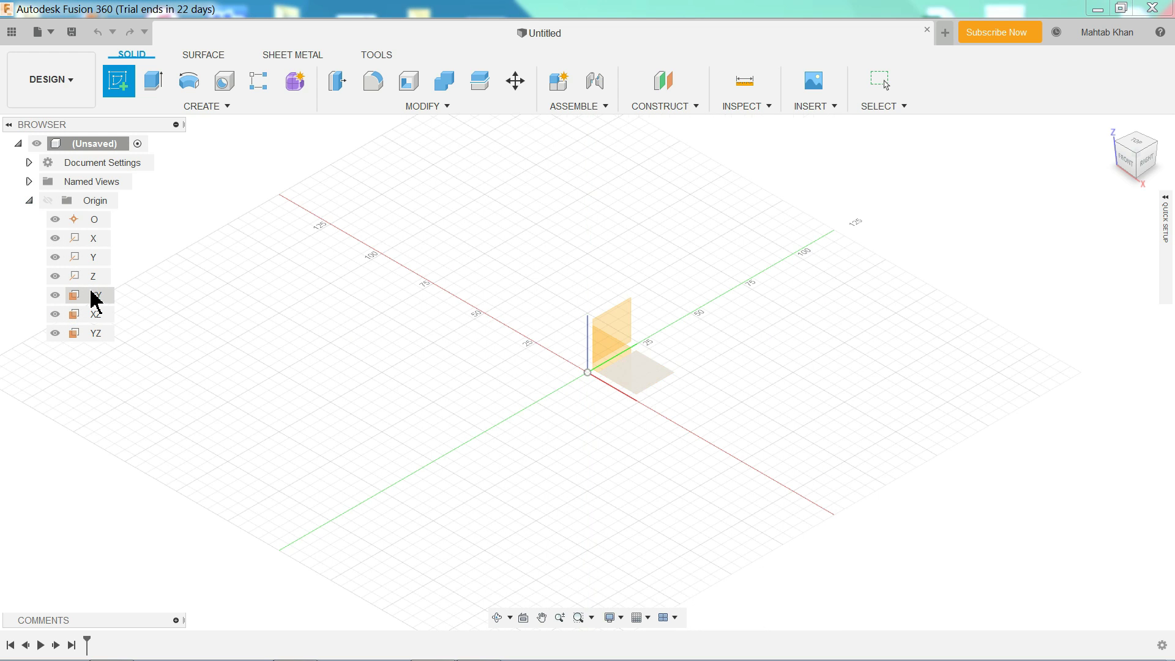
click(95, 334)
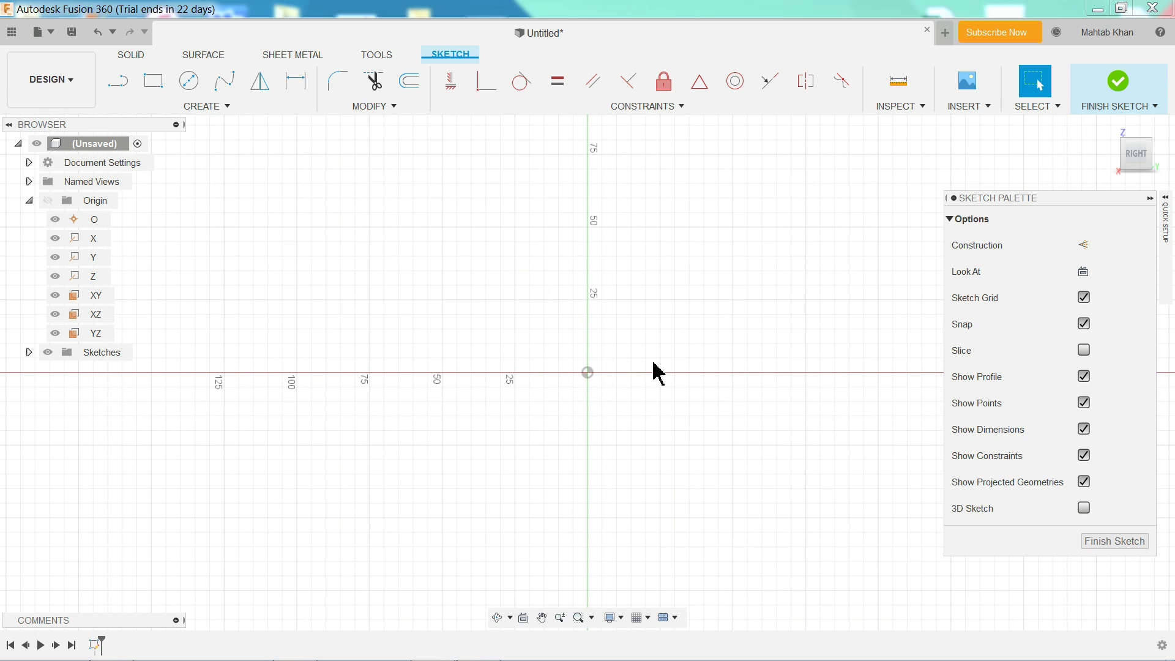
Check the grid and snap settings, then zoom in with the Line tool ready
click(647, 618)
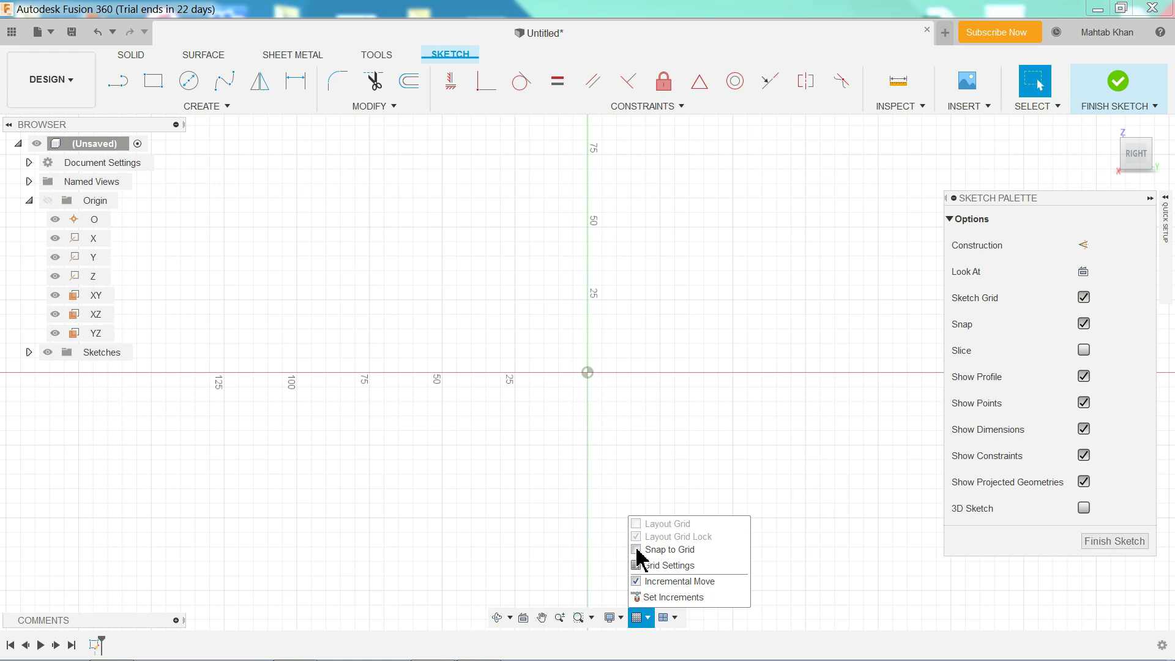
click(603, 475)
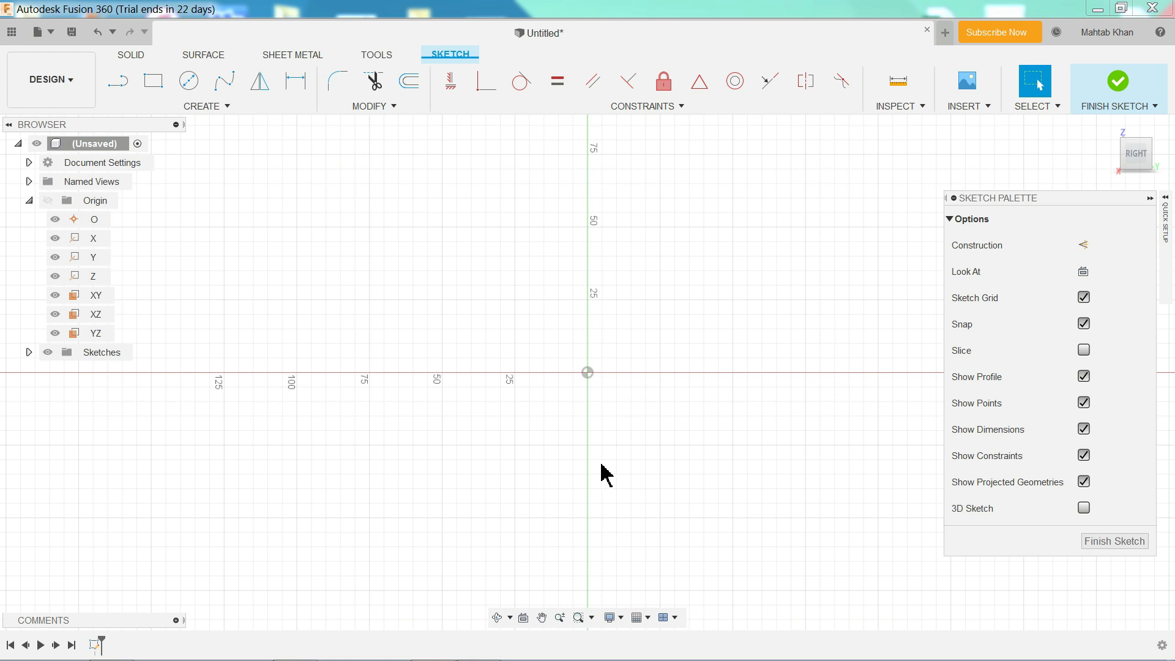
click(120, 84)
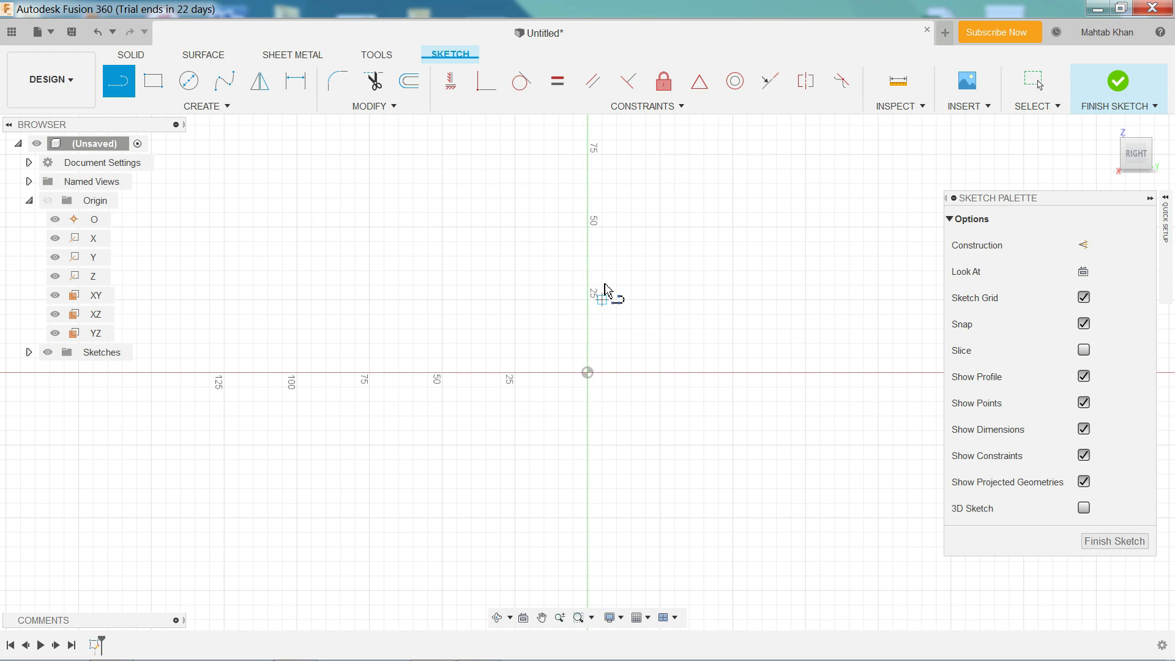
scroll(635, 231, up, 1)
scroll(638, 226, up, 1)
scroll(667, 150, up, 3)
Draw the closed L profile from the origin: 39, 66, 8, 52 and 32 mm edges
click(537, 540)
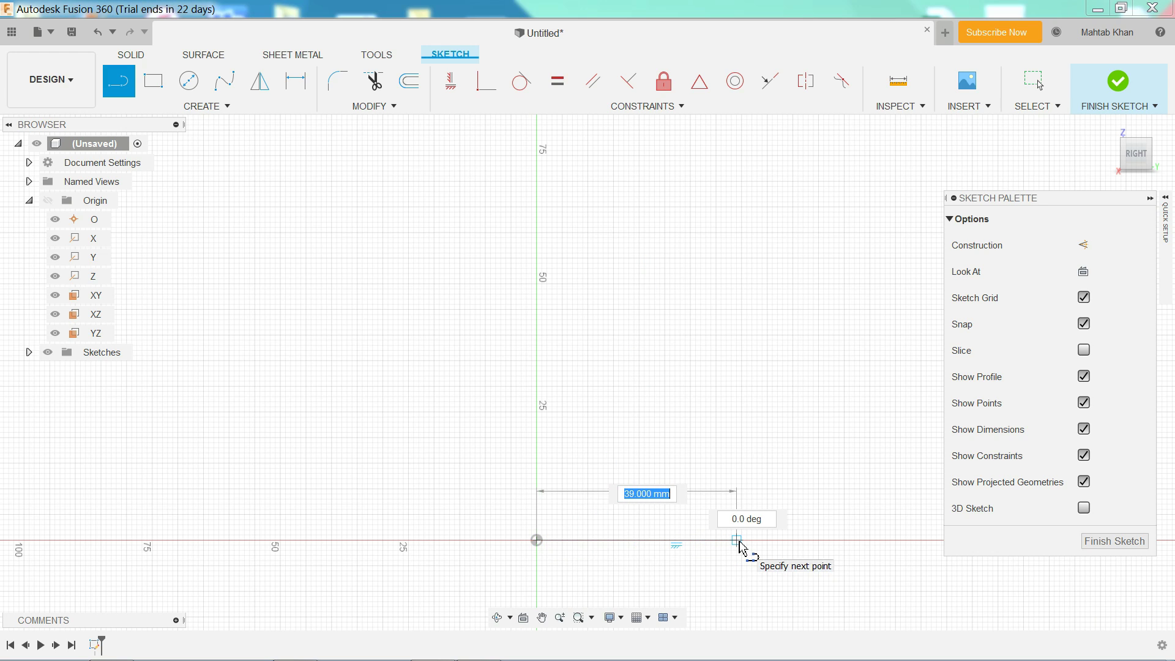
click(737, 540)
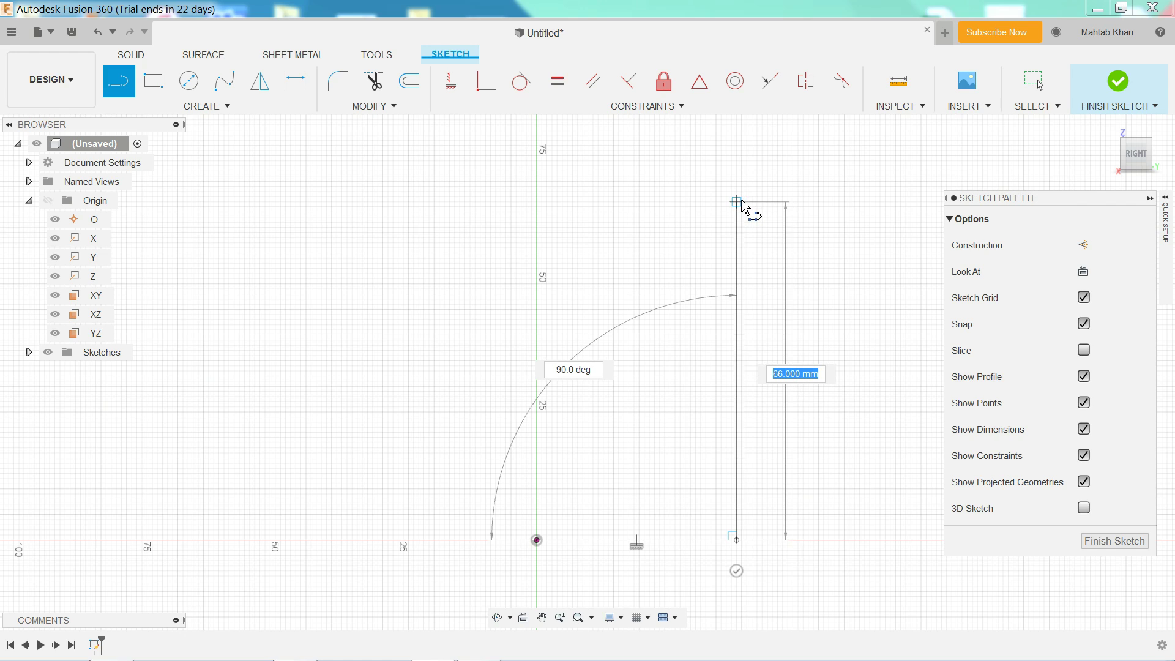
click(740, 205)
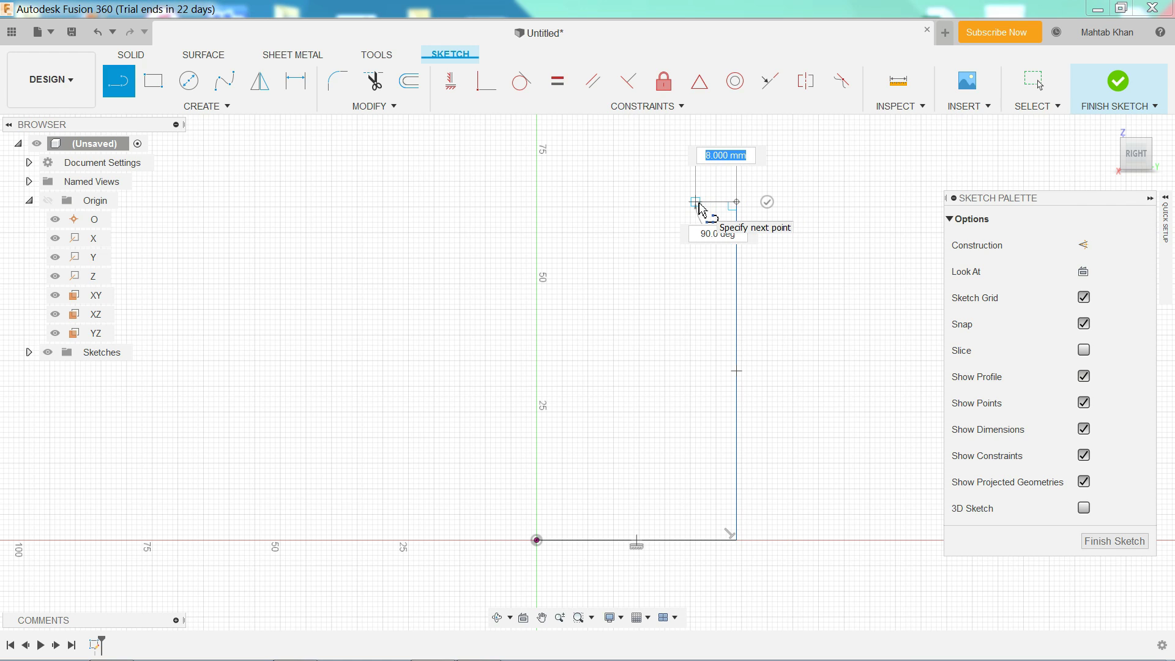
click(697, 202)
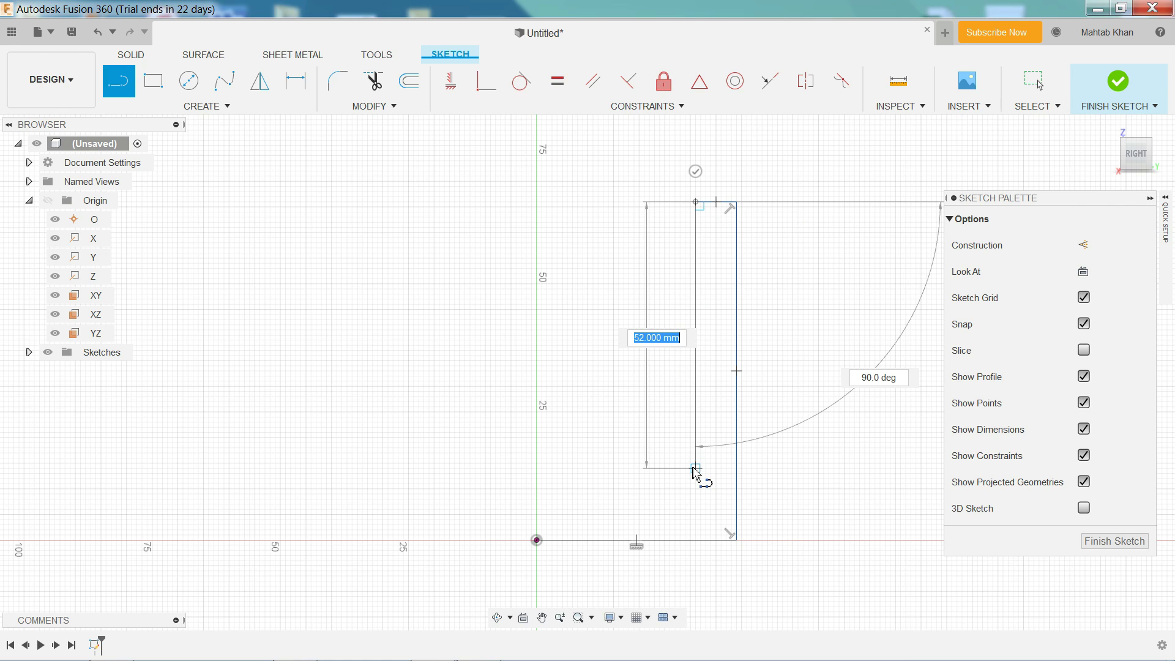
click(696, 469)
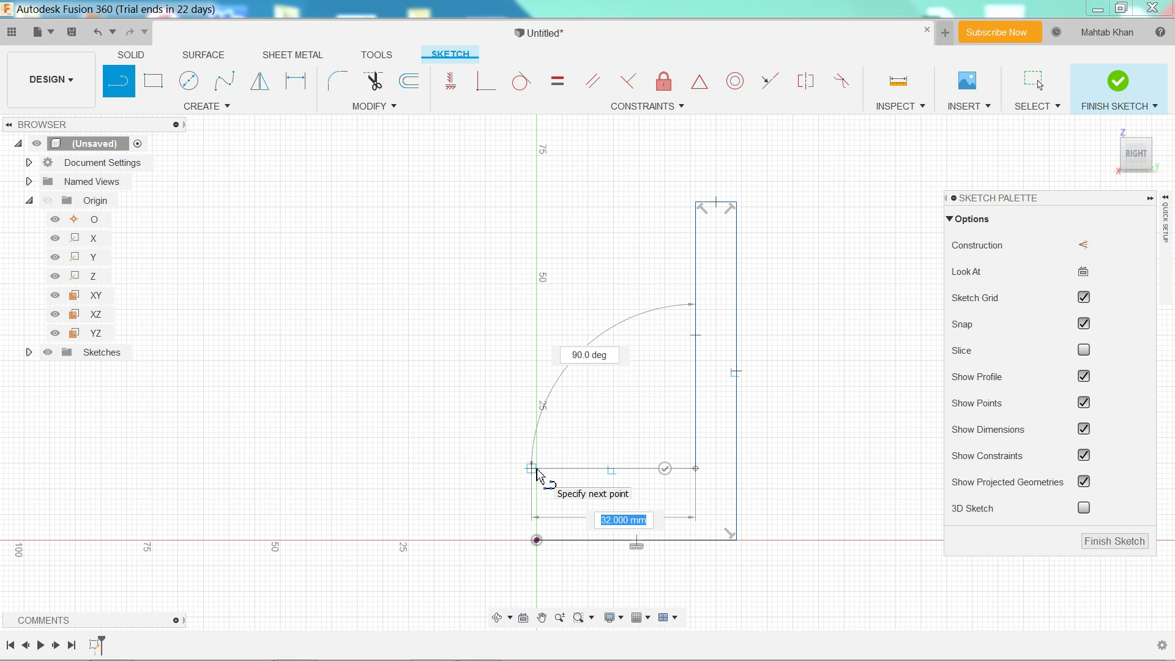
click(538, 472)
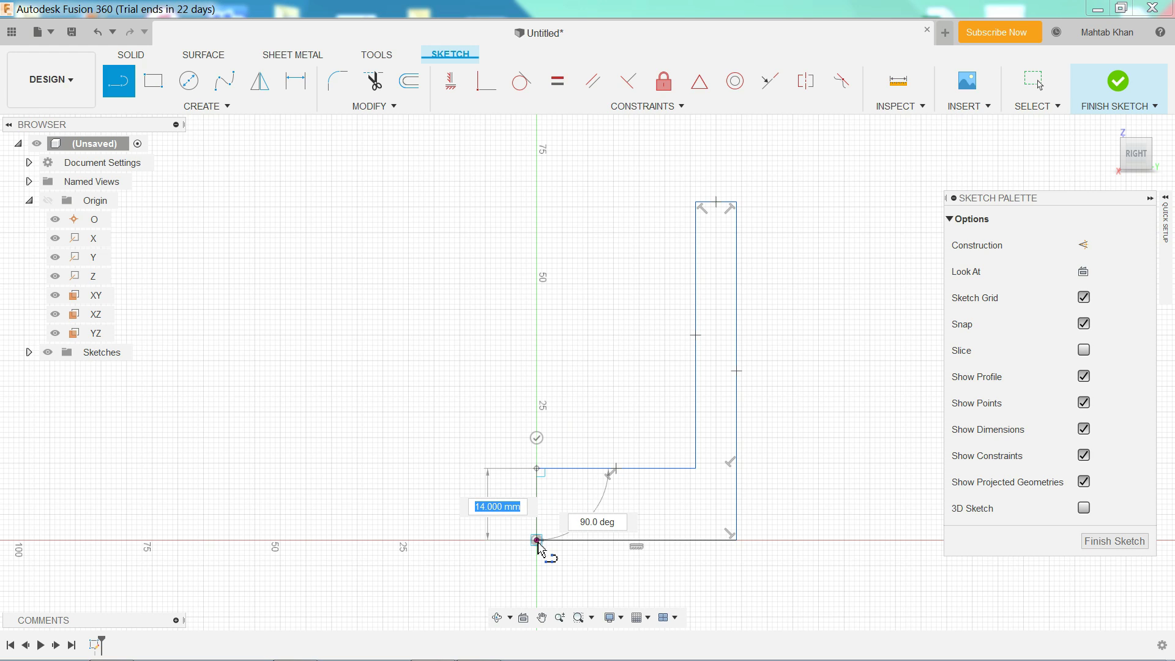
click(537, 541)
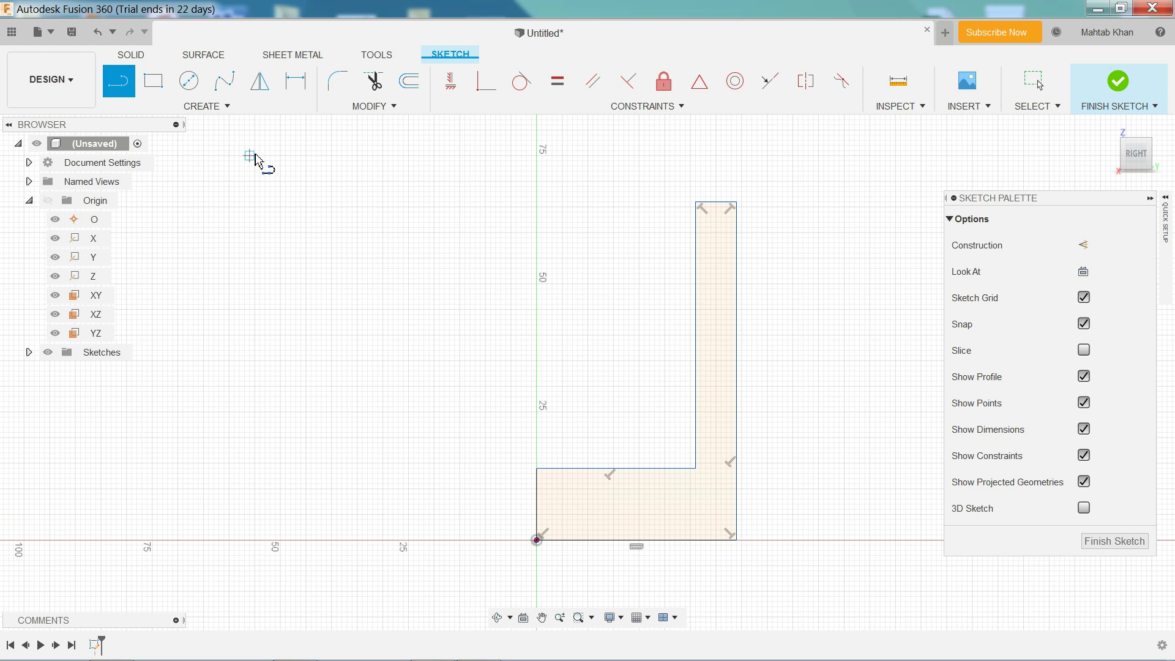
Dimension the L profile to 100 mm tall and 56 mm wide
key(Escape)
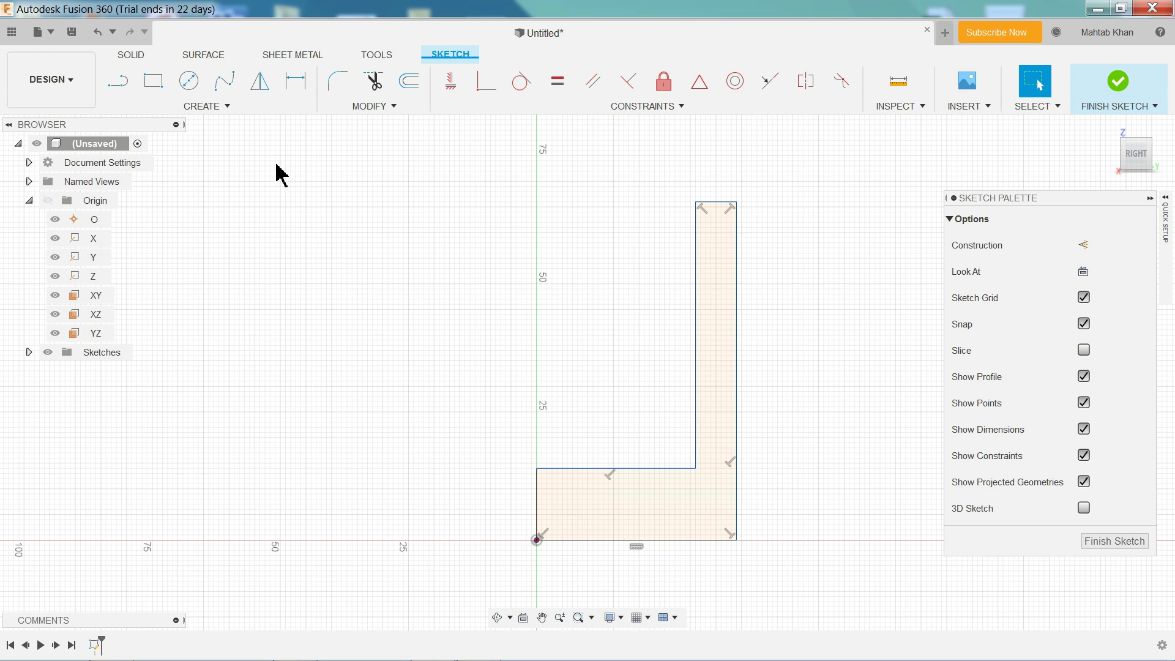
click(215, 109)
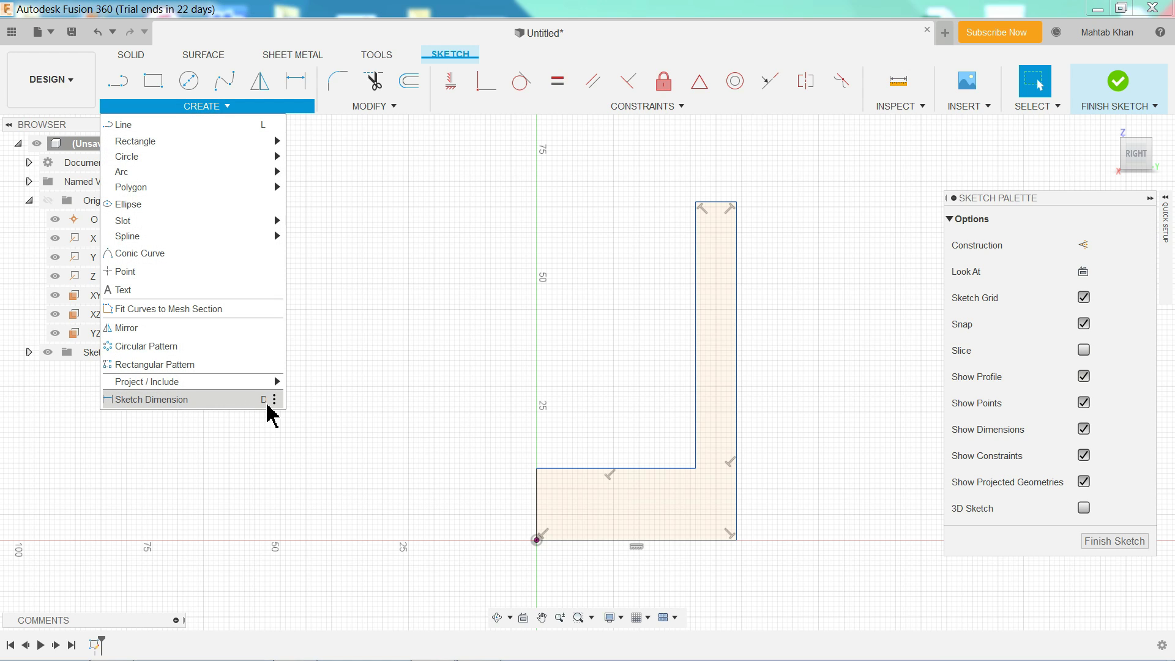
click(187, 401)
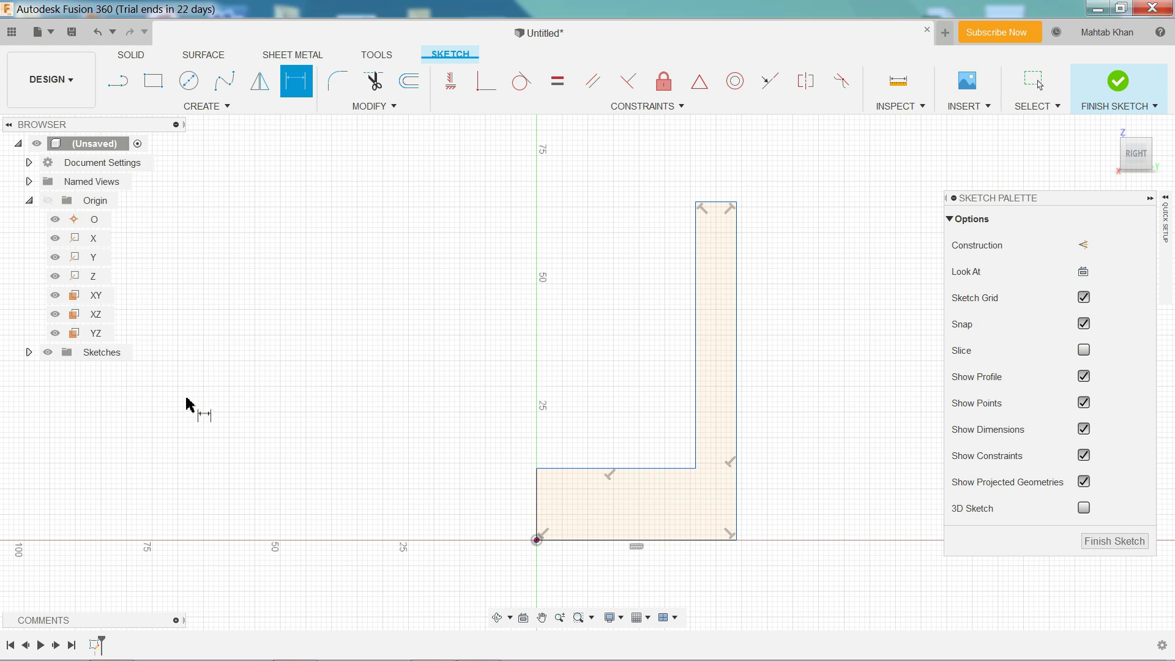
click(737, 323)
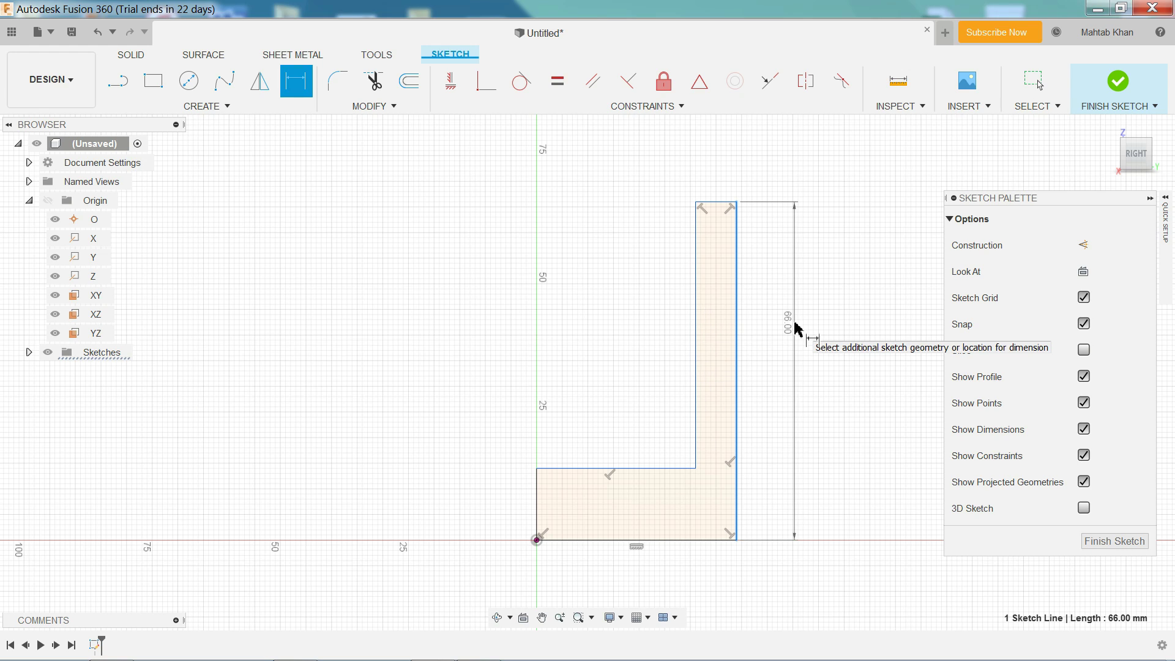
click(795, 328)
text(1)
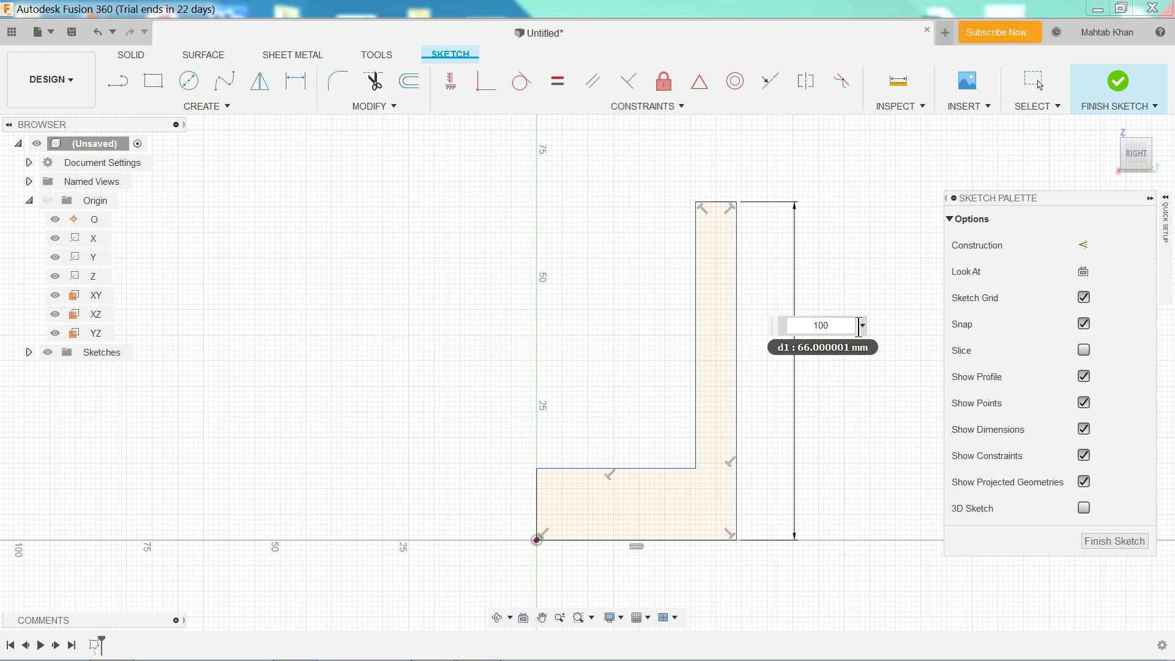
text(00)
key(Return)
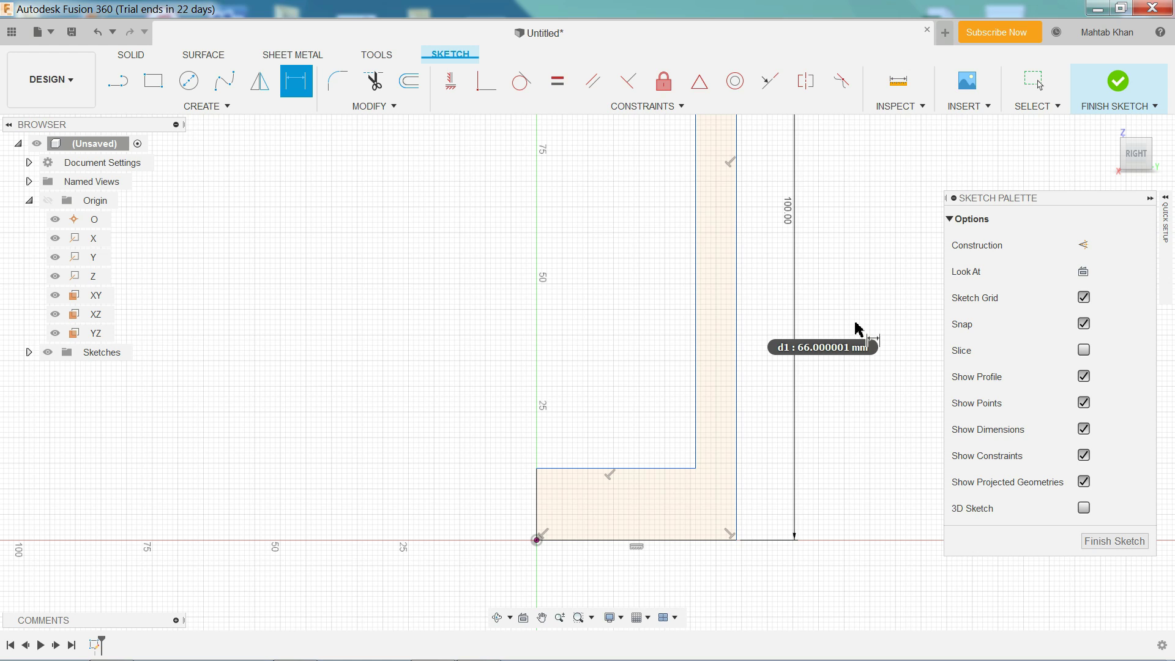
click(664, 542)
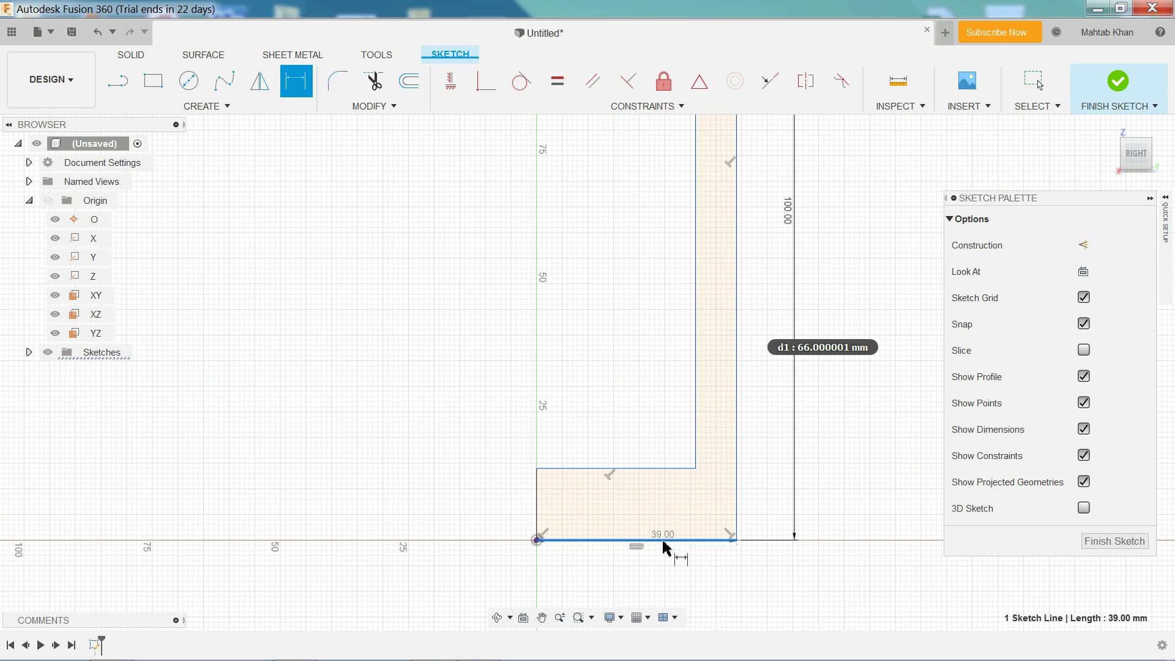
click(662, 579)
text(5)
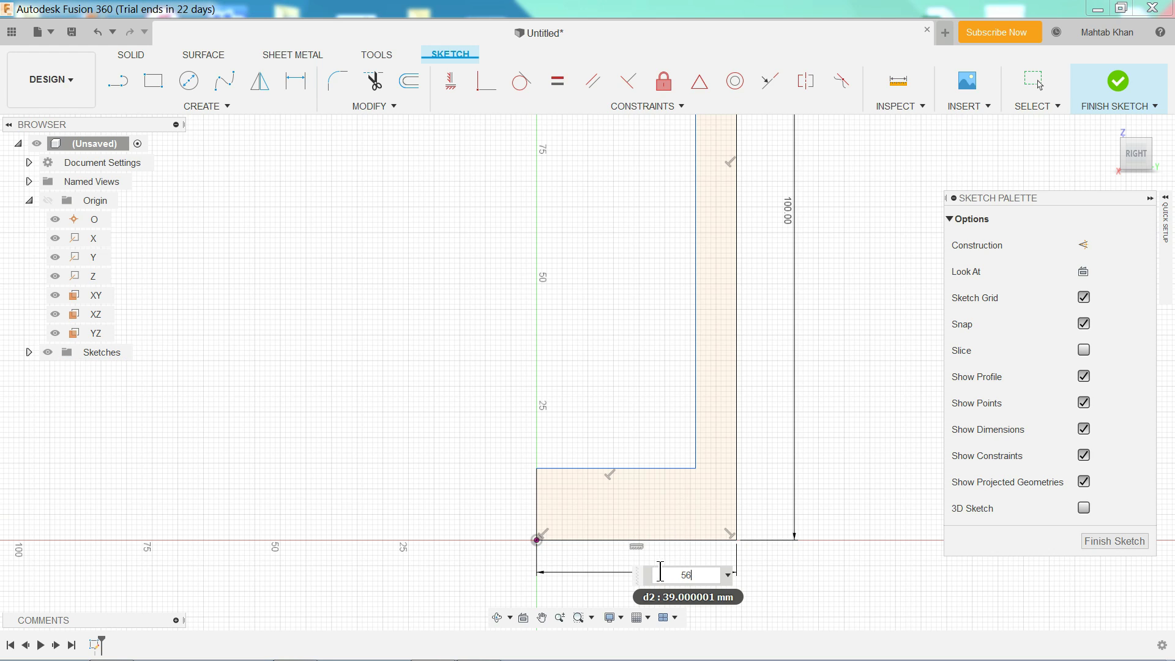
text(6)
key(Return)
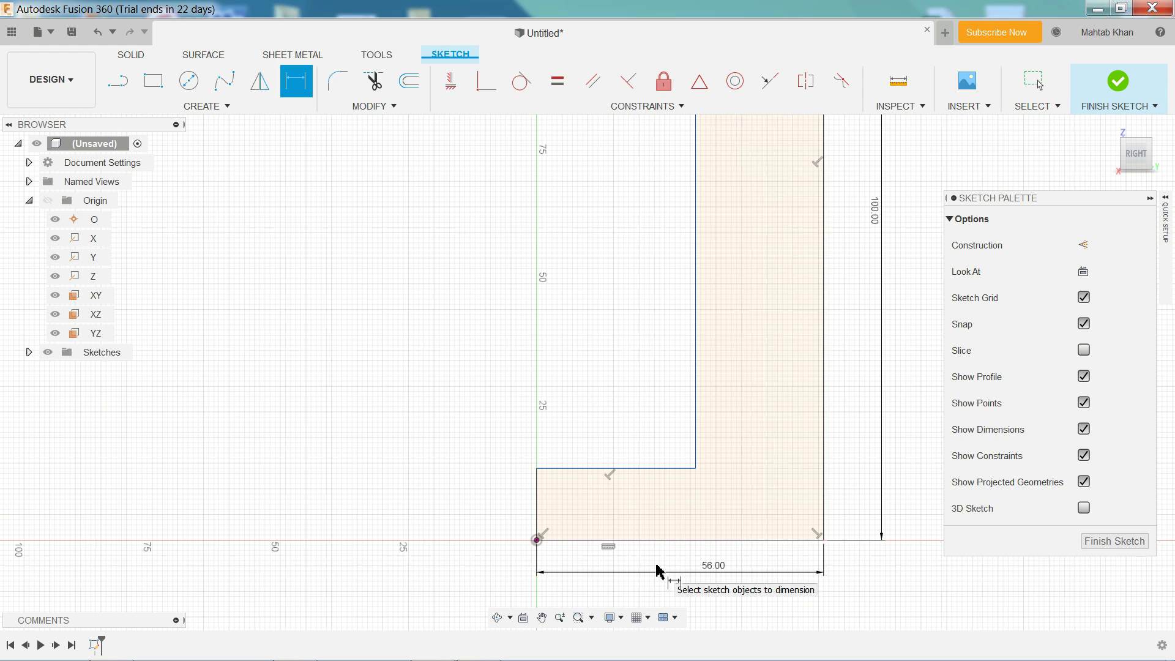
Set the base leg thickness to 16 mm and the upright width to 10 mm
click(537, 505)
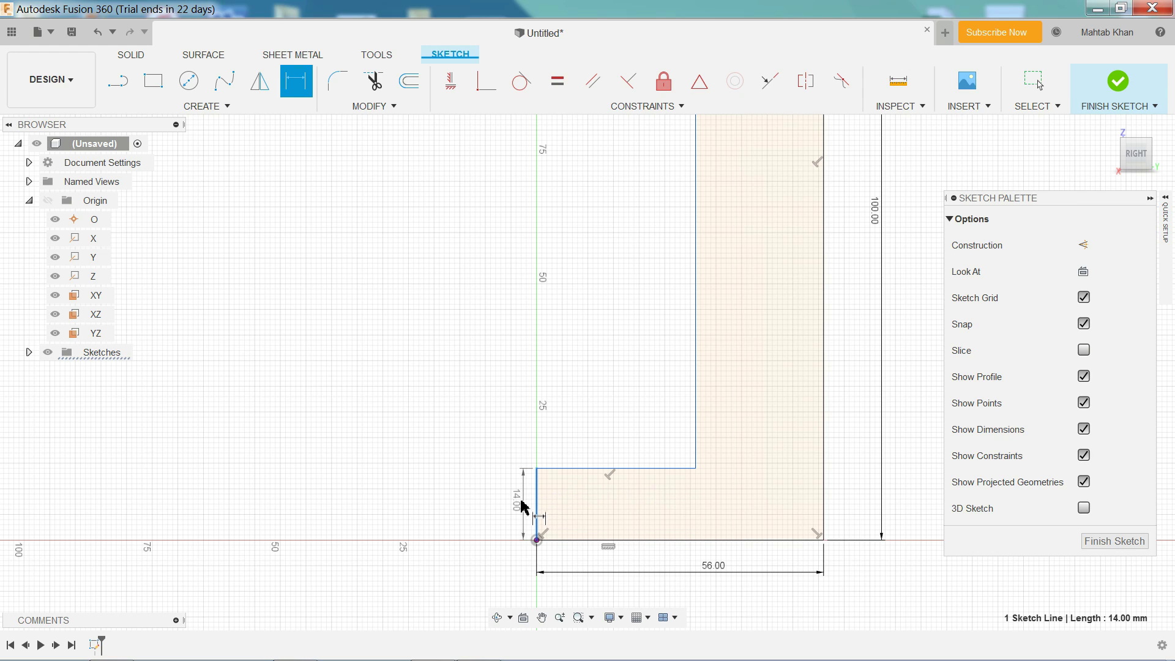
click(503, 501)
text(16)
key(Return)
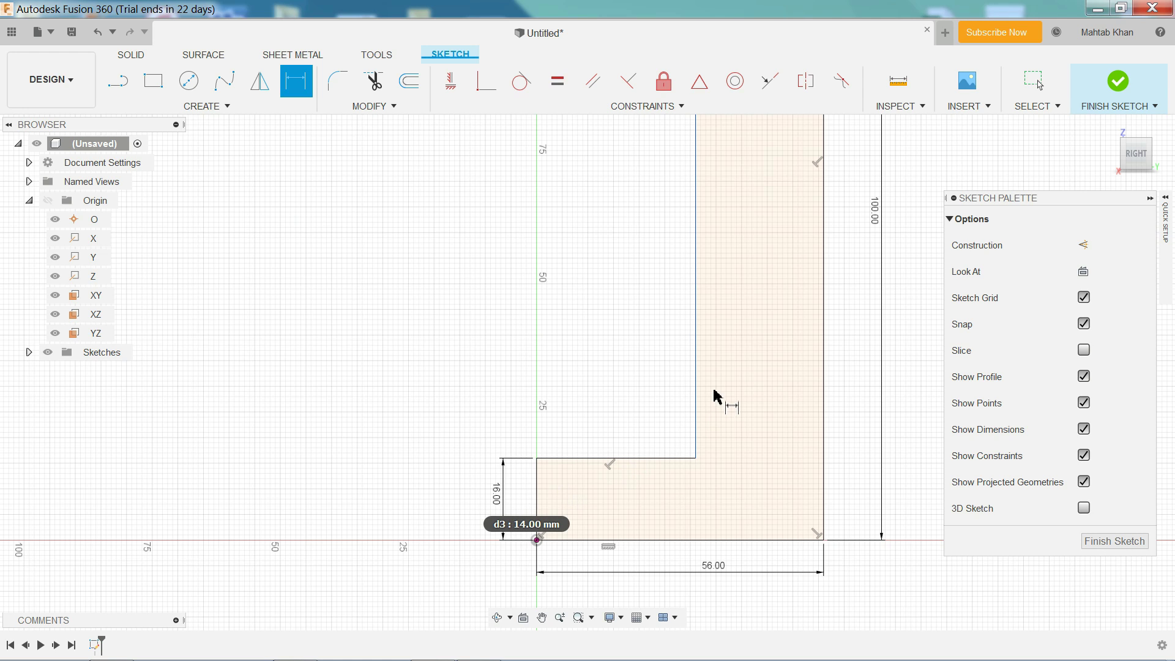
scroll(716, 394, down, 3)
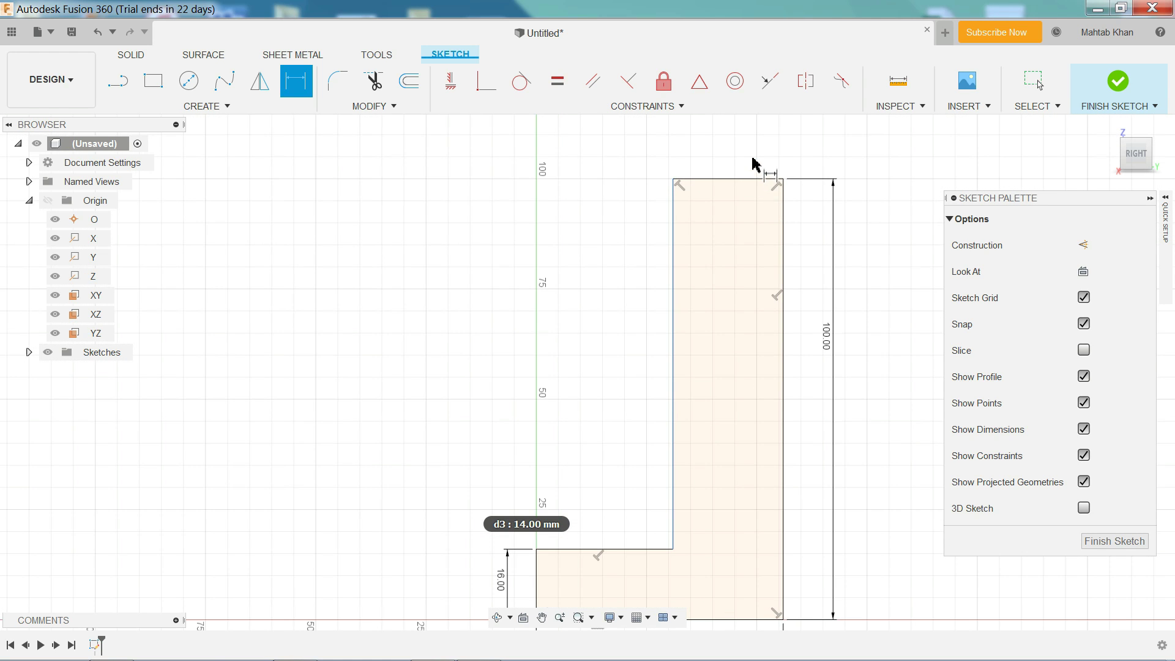
scroll(753, 183, up, 4)
click(735, 187)
click(729, 163)
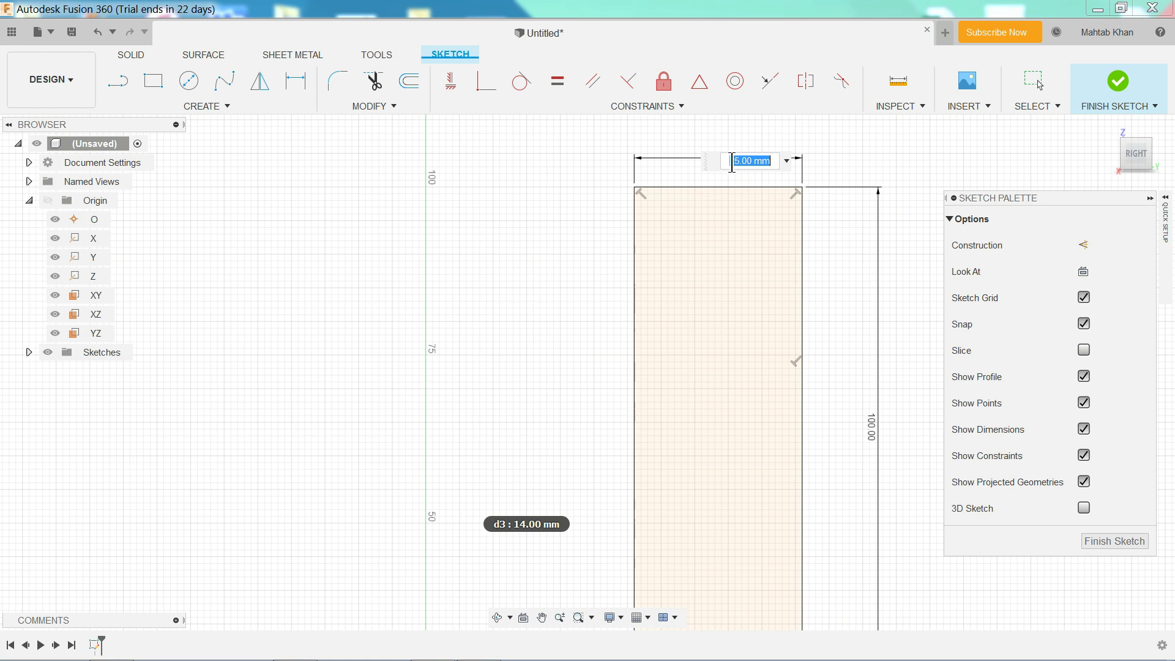
text(10)
key(Return)
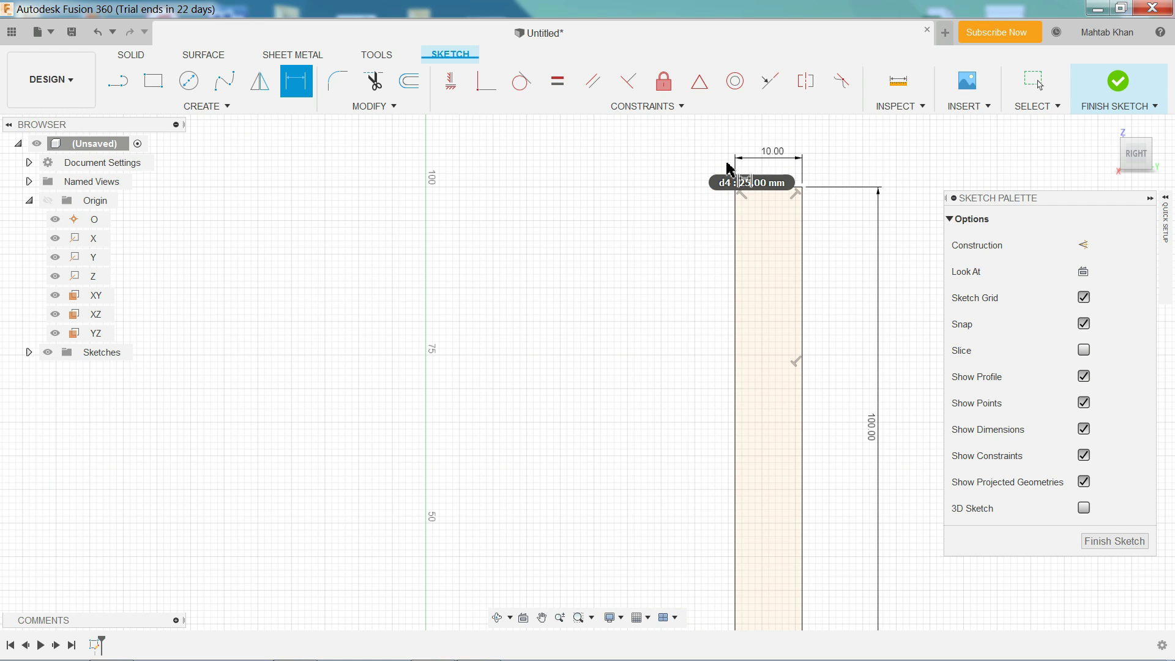
scroll(695, 319, down, 4)
scroll(731, 603, up, 2)
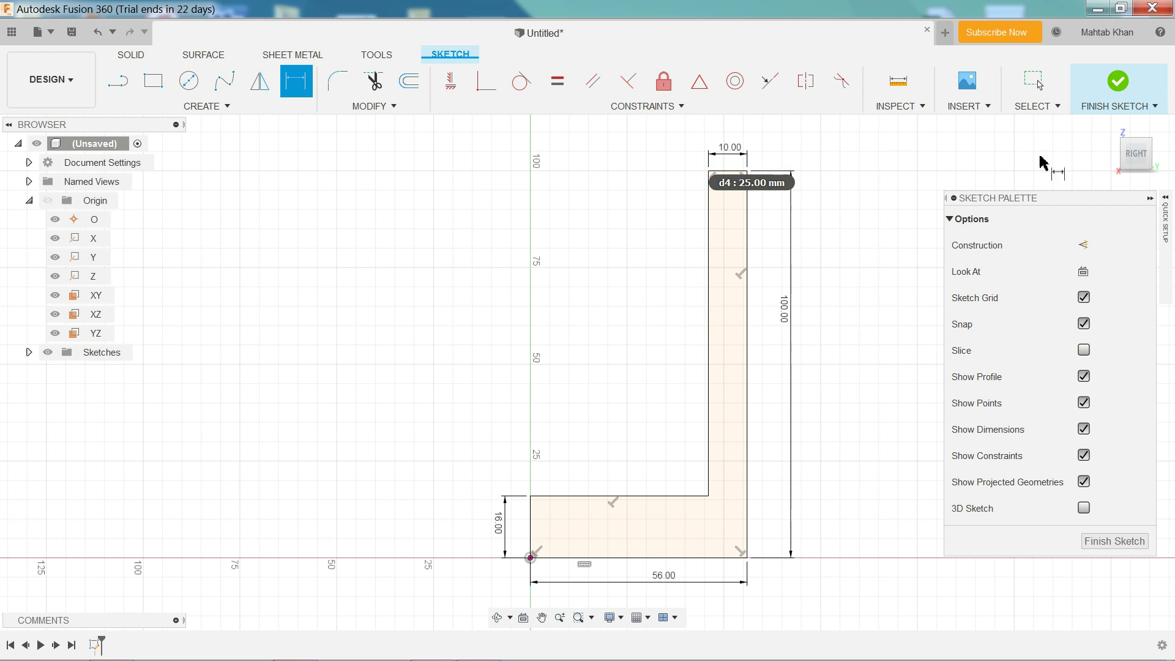
Finish the sketch, return to the Home view, and start extruding the L profile
click(1119, 83)
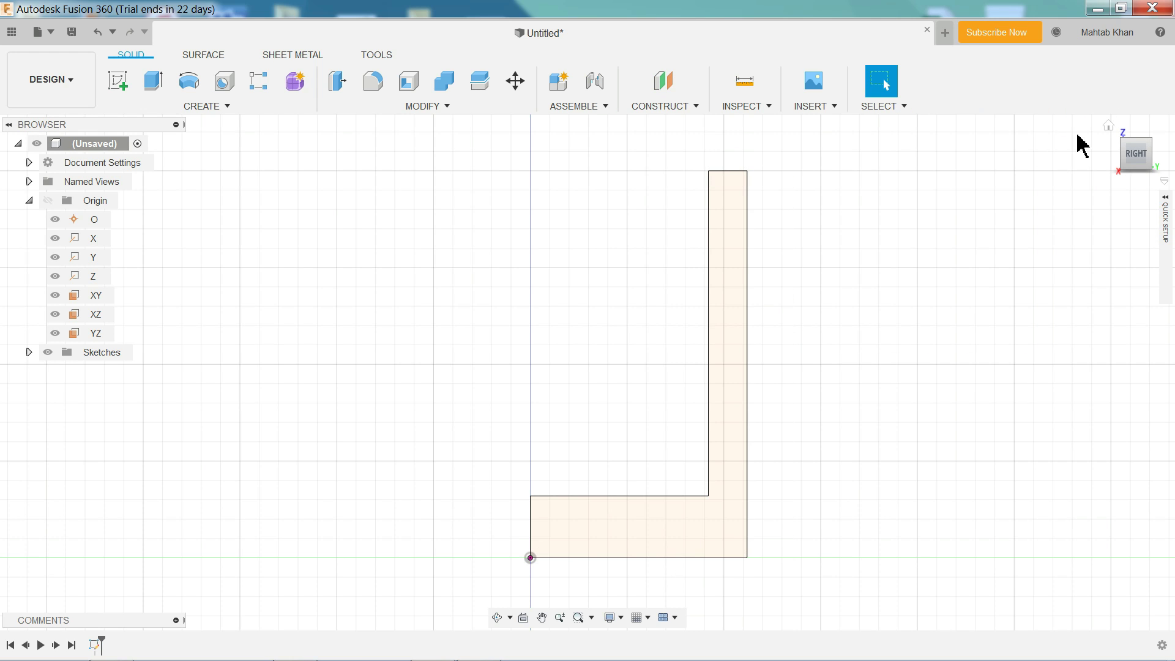
click(1109, 125)
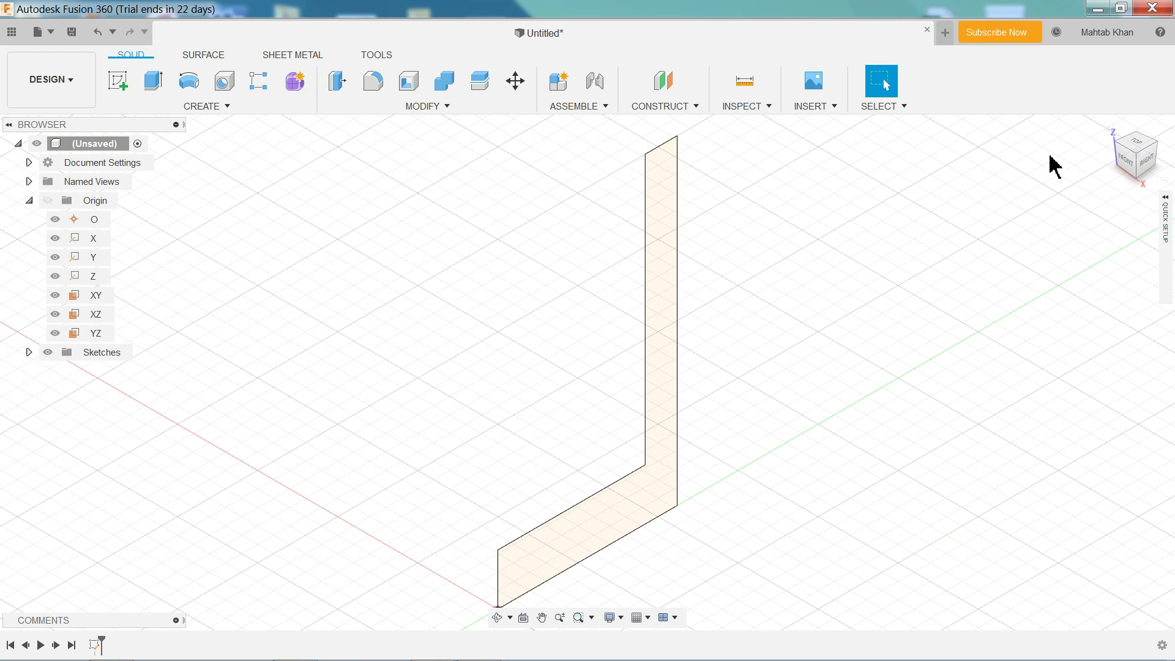
click(202, 108)
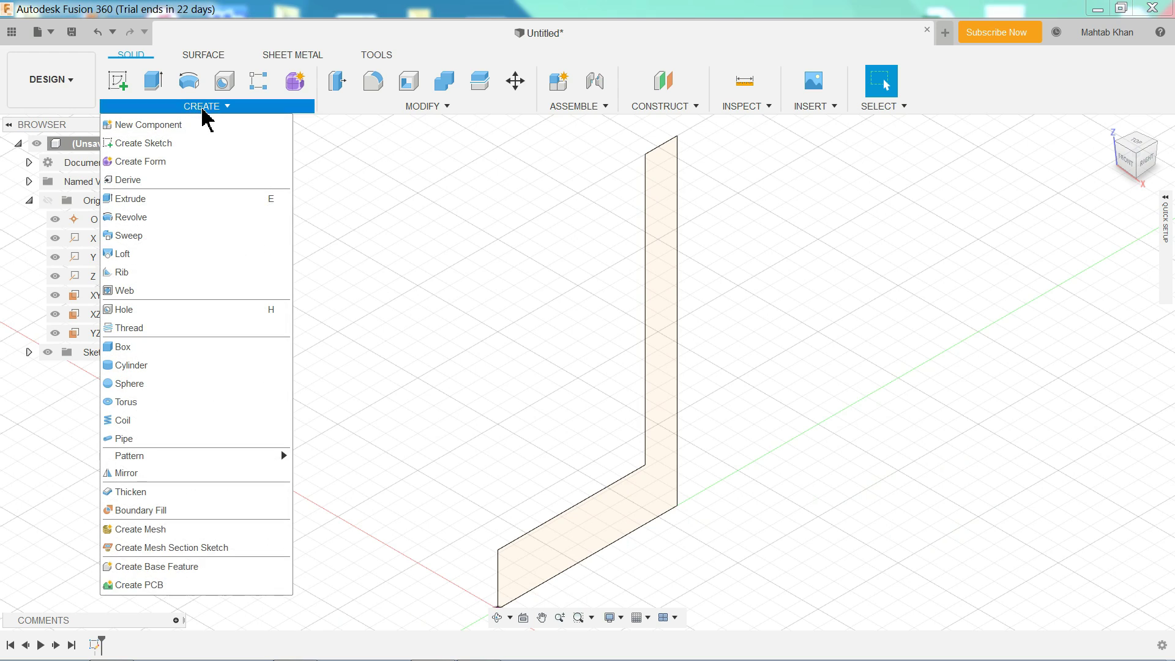
click(130, 200)
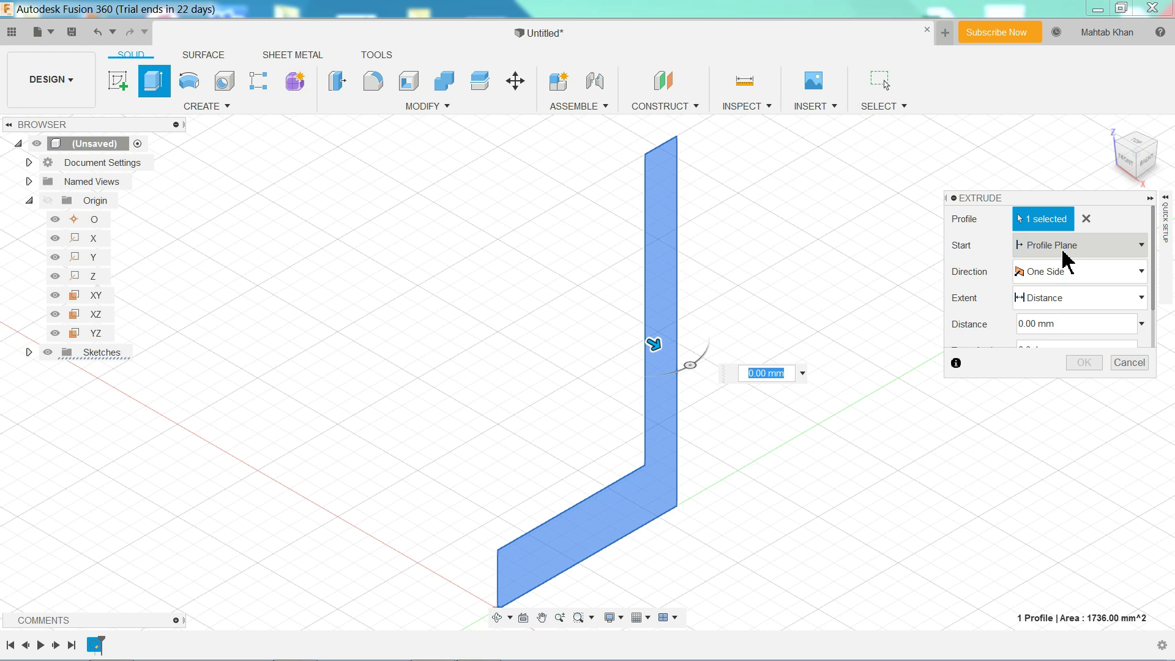
Keep the One Side direction and enter a 25 mm extrude distance
click(1141, 273)
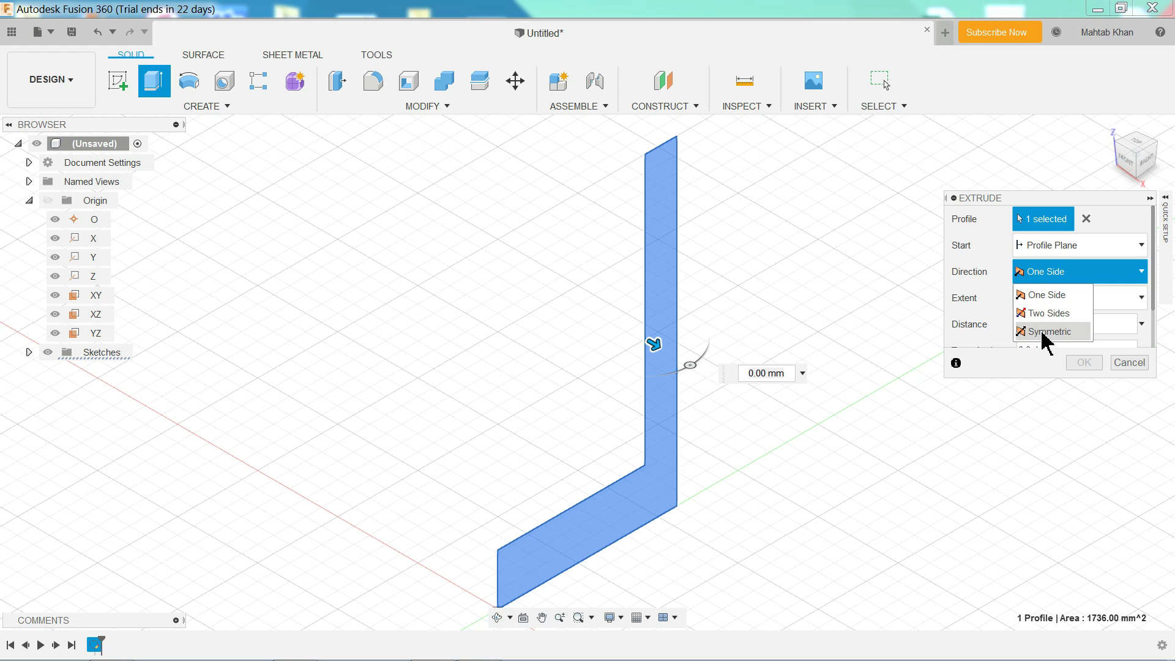
click(1039, 296)
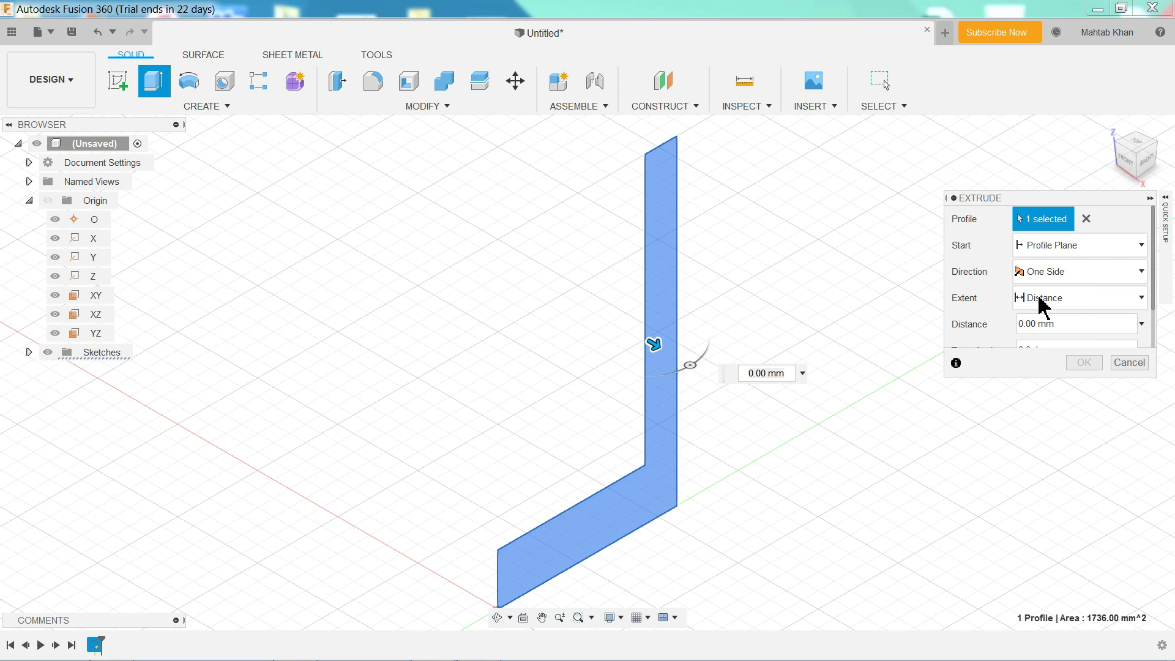
drag(1155, 284, 1154, 320)
drag(1073, 278, 1004, 278)
text(25)
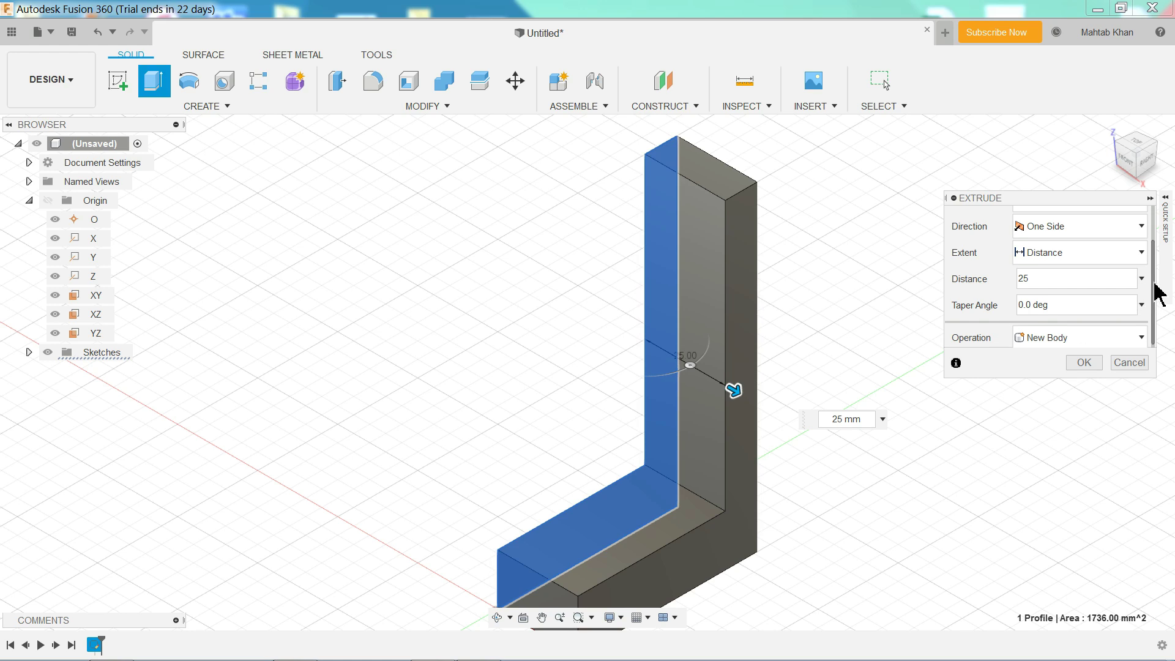
drag(1159, 295, 1157, 302)
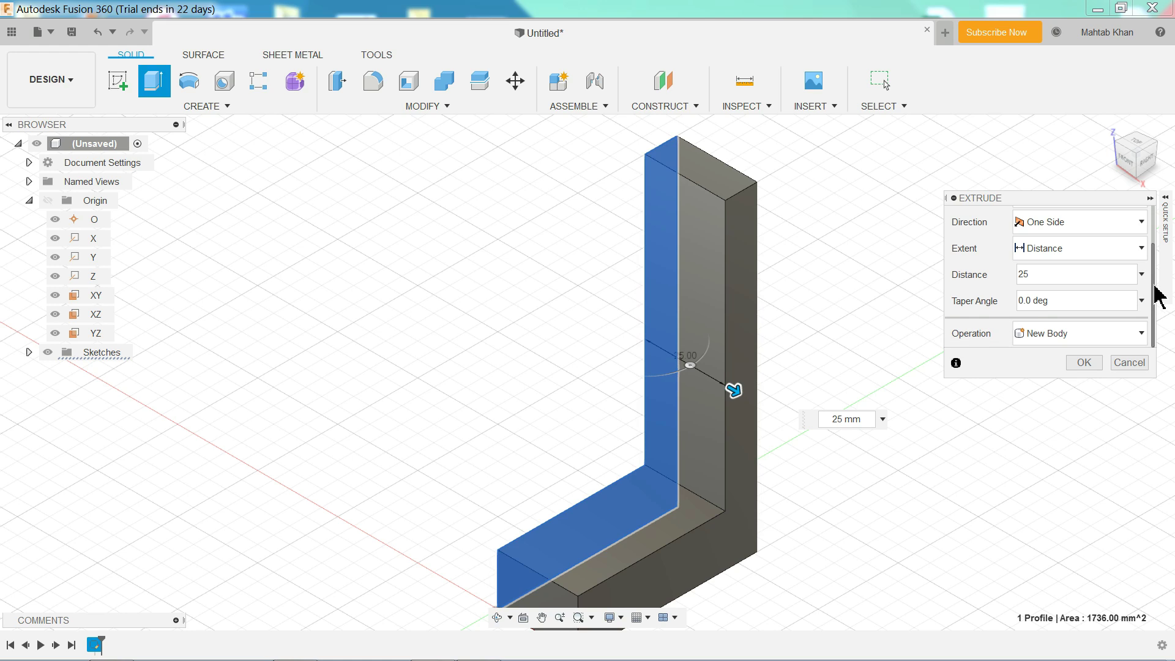
Switch the extrude direction to Two Sides and collapse the quick setup panel
click(1062, 230)
click(1048, 264)
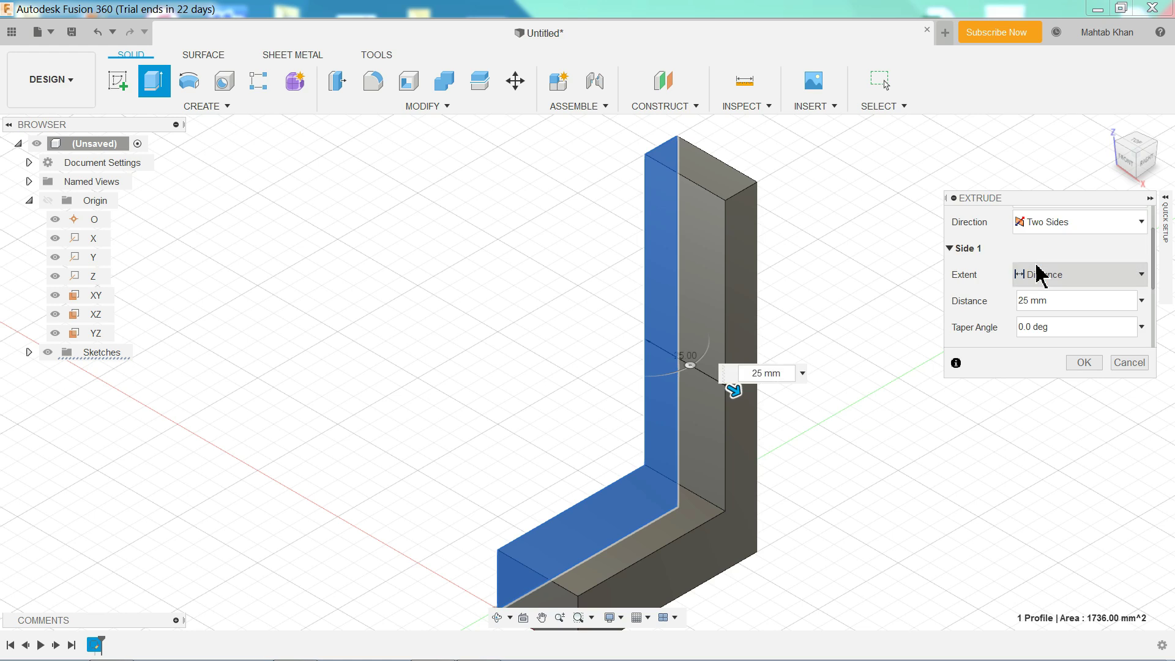
mouse_move(1162, 269)
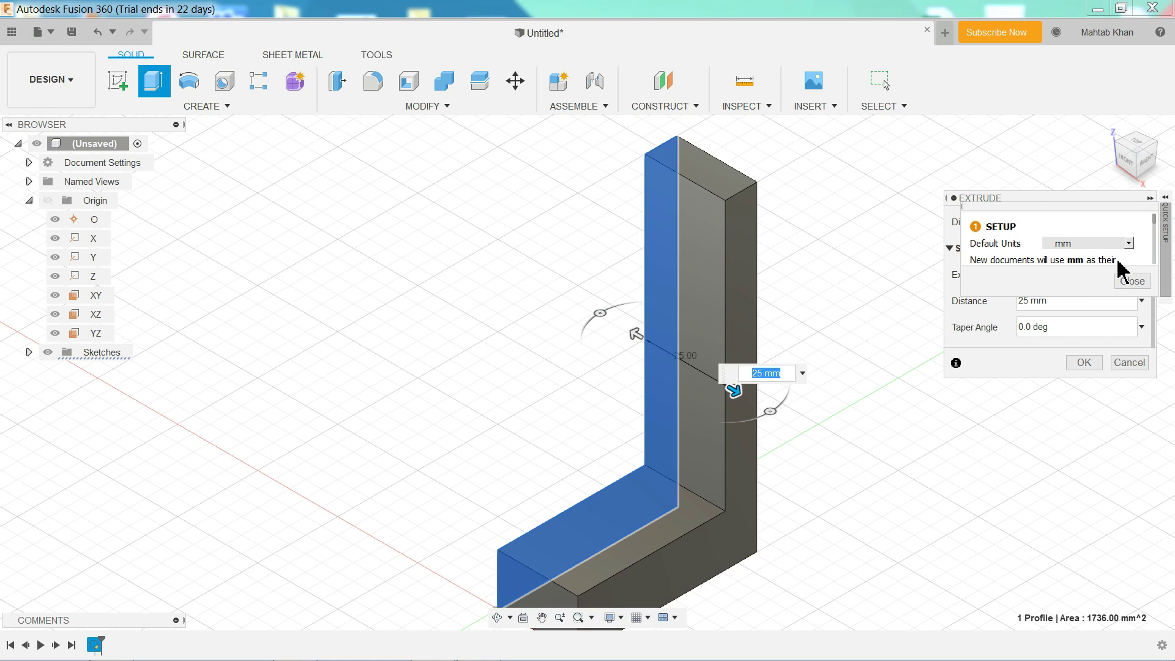
click(1151, 198)
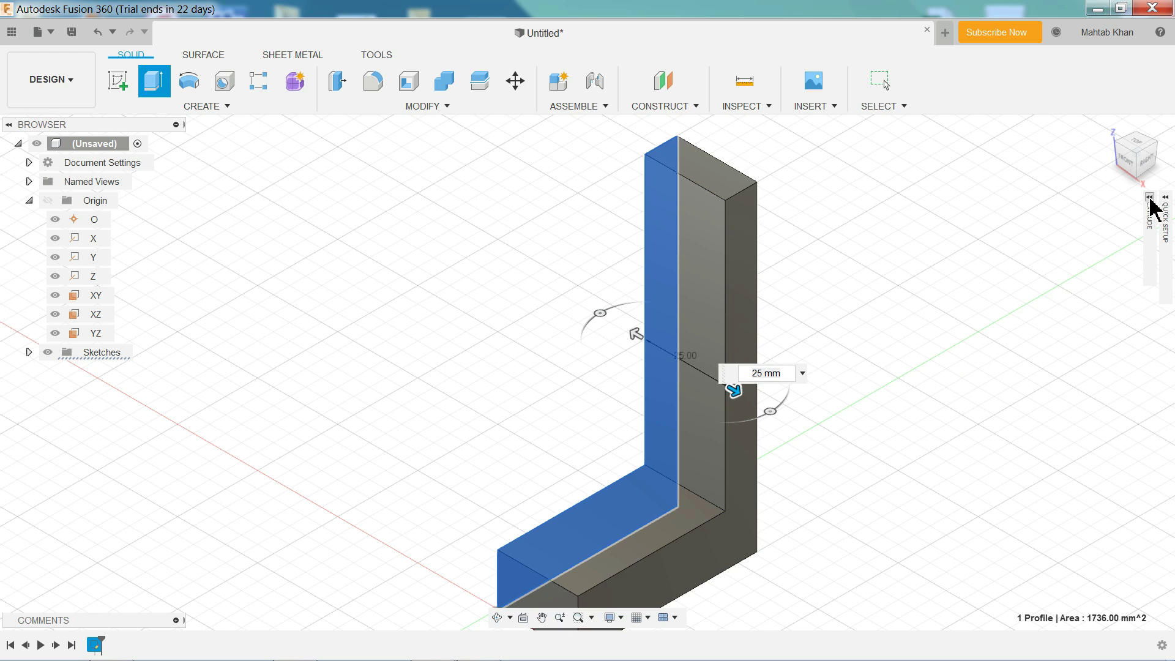
mouse_move(1166, 207)
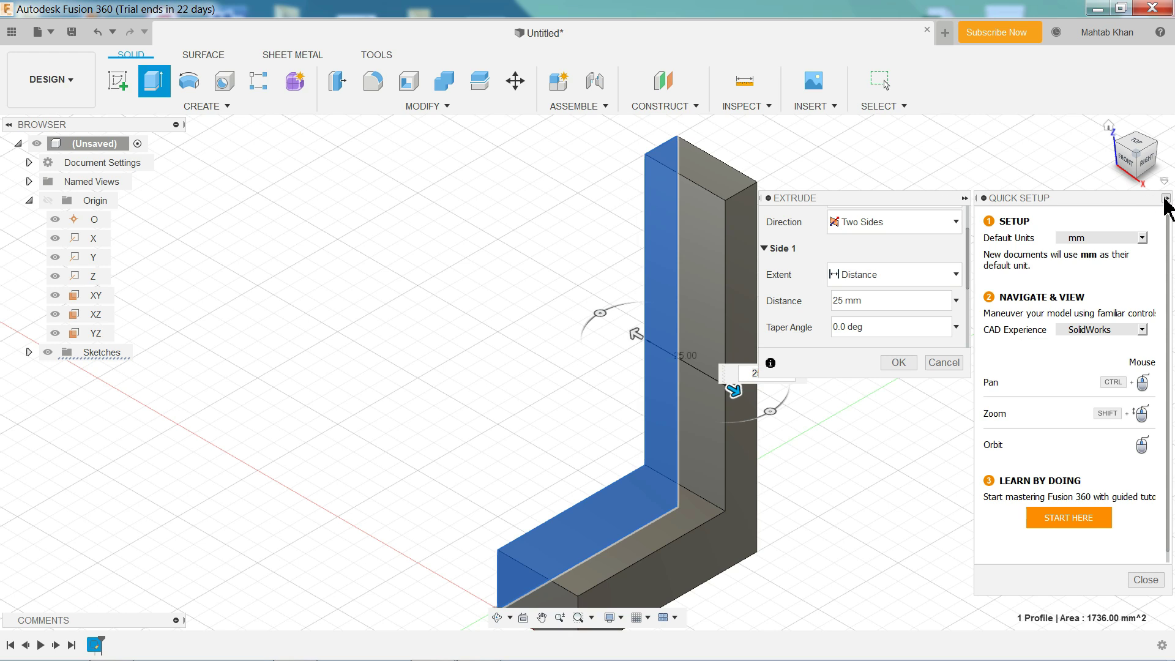
click(1166, 199)
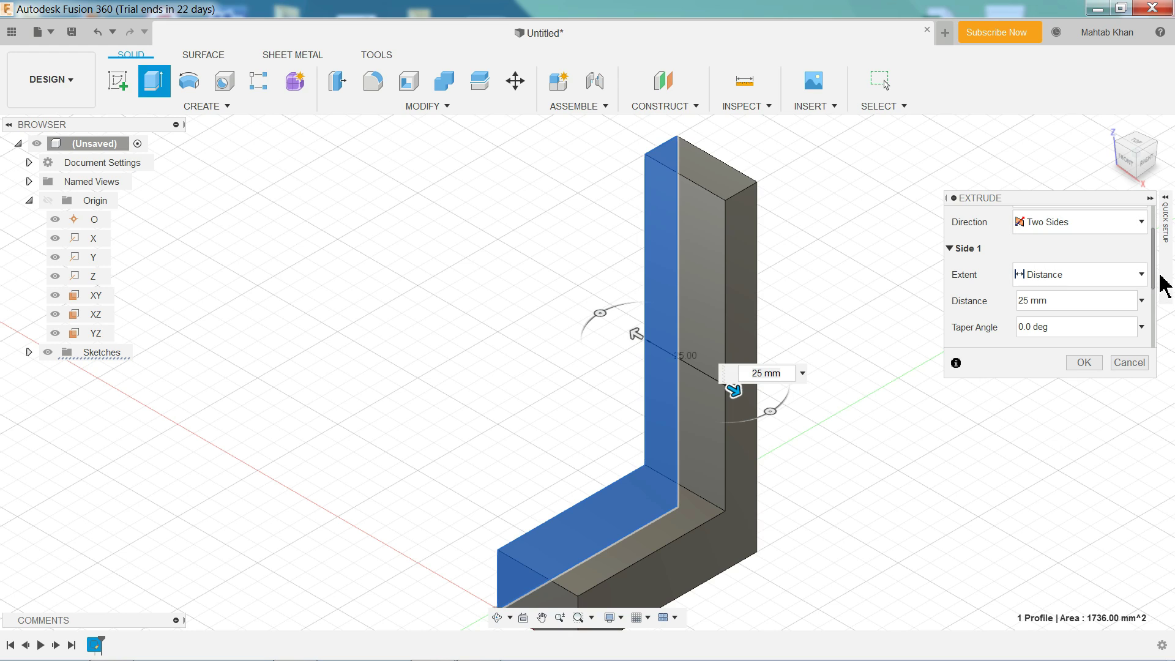
drag(1155, 276, 1154, 328)
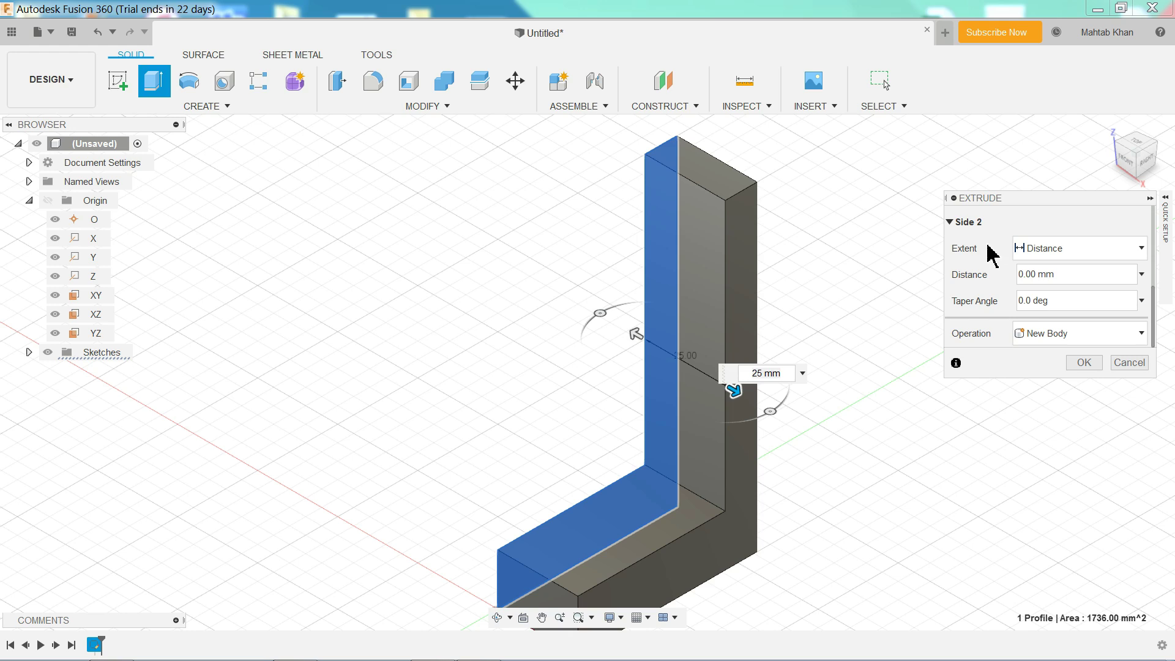
drag(1037, 276, 1011, 282)
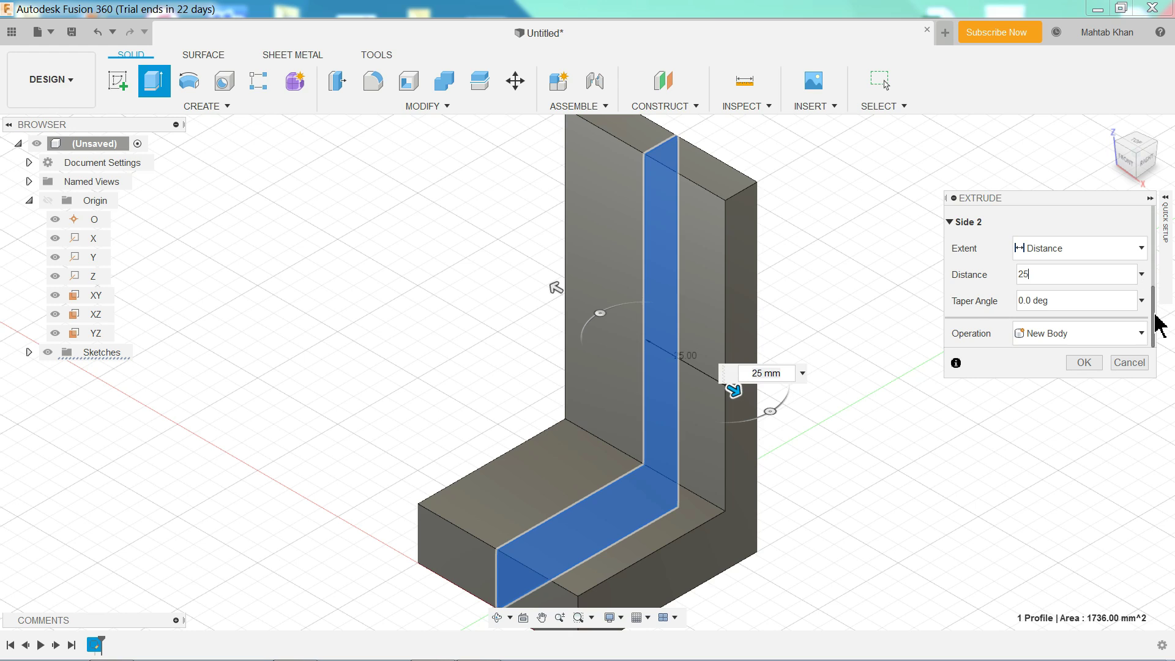
drag(1159, 324, 1157, 242)
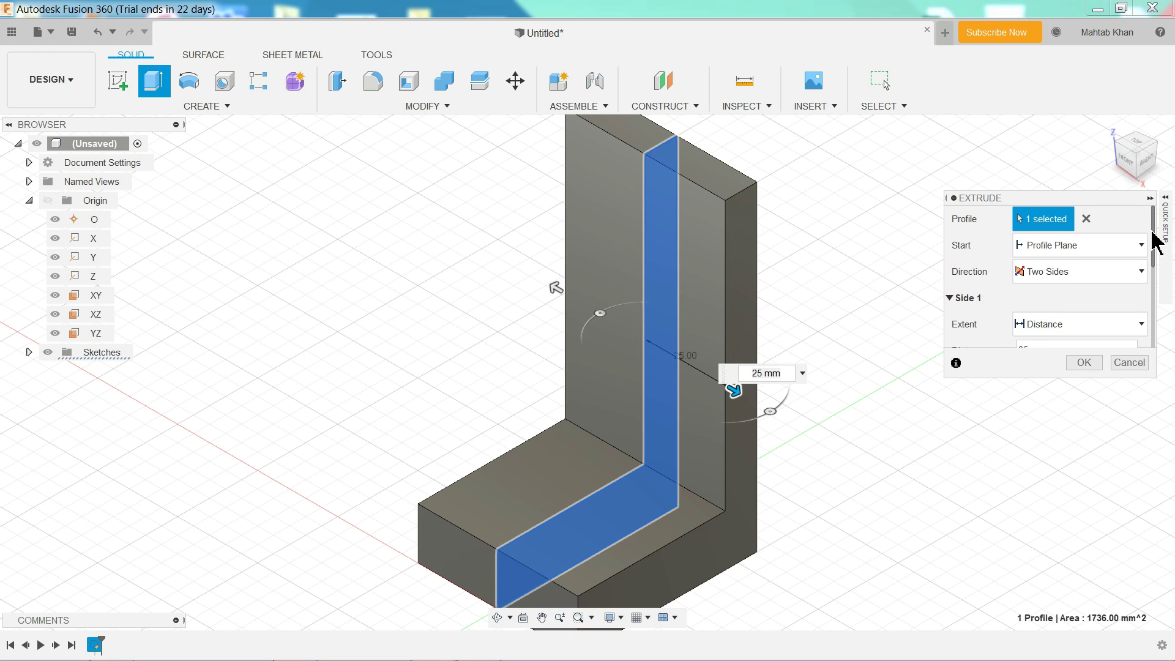
Extrude the L profile symmetrically, whole length 50 mm, as a new body
click(1054, 276)
click(1042, 341)
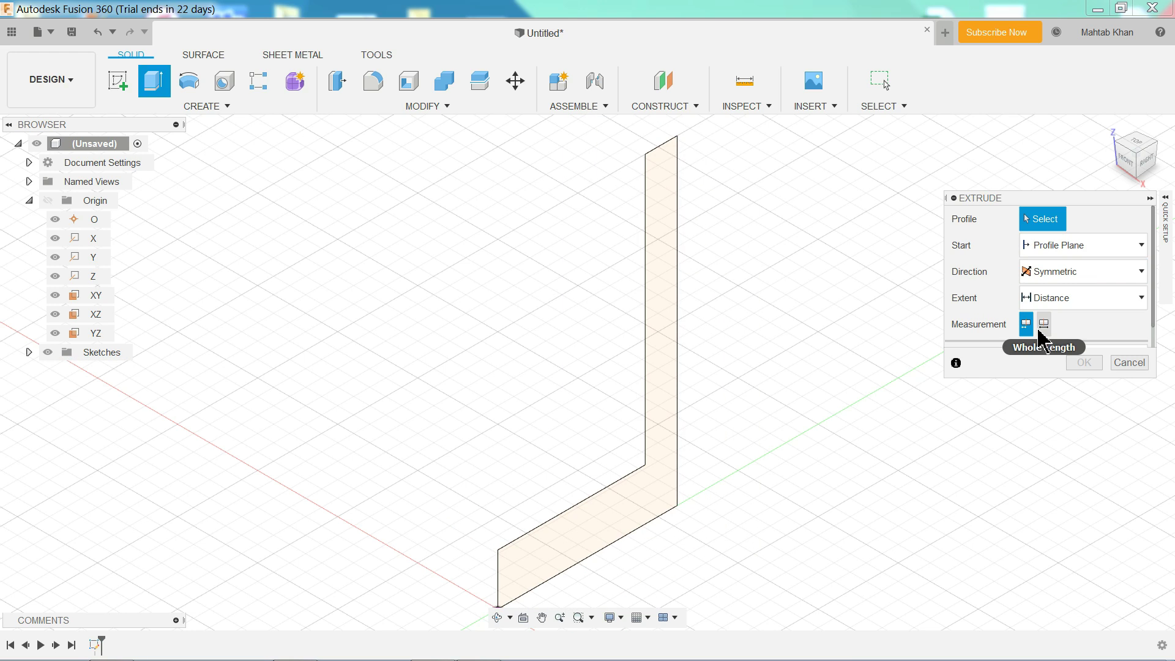
click(660, 384)
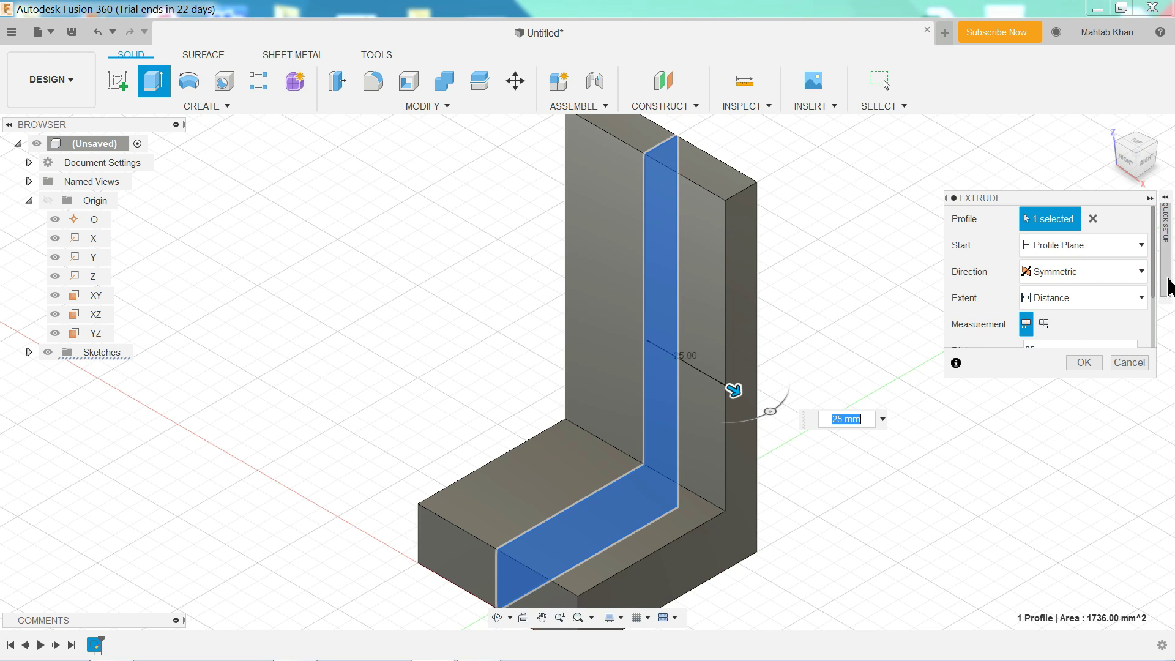
drag(1154, 270, 1154, 332)
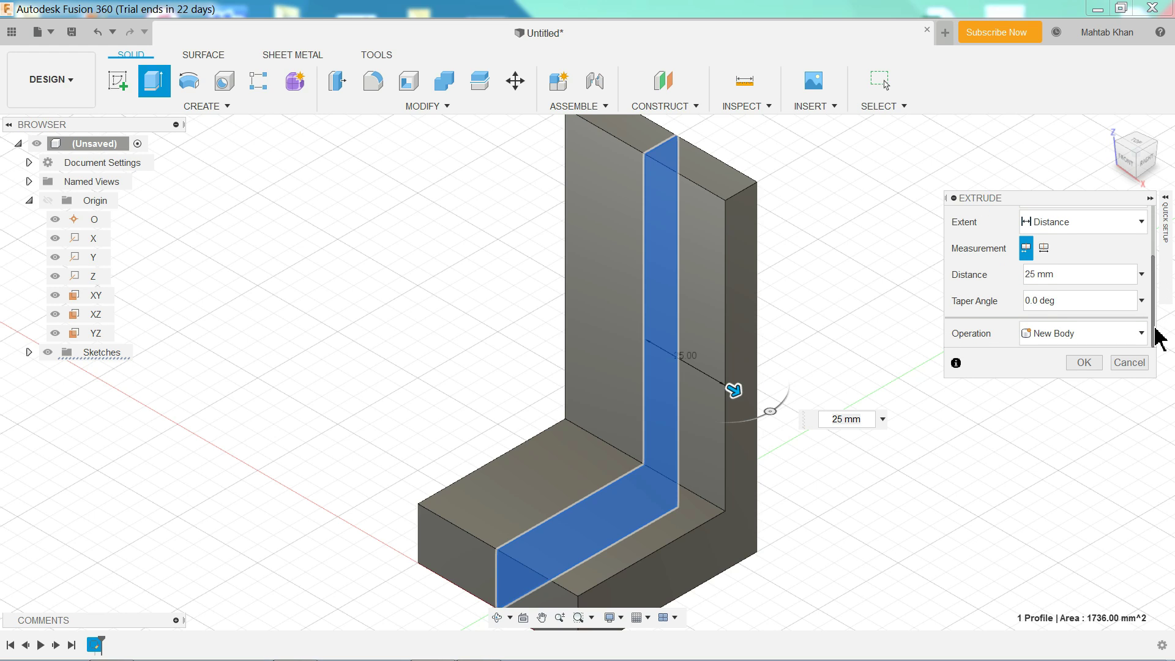
click(1045, 251)
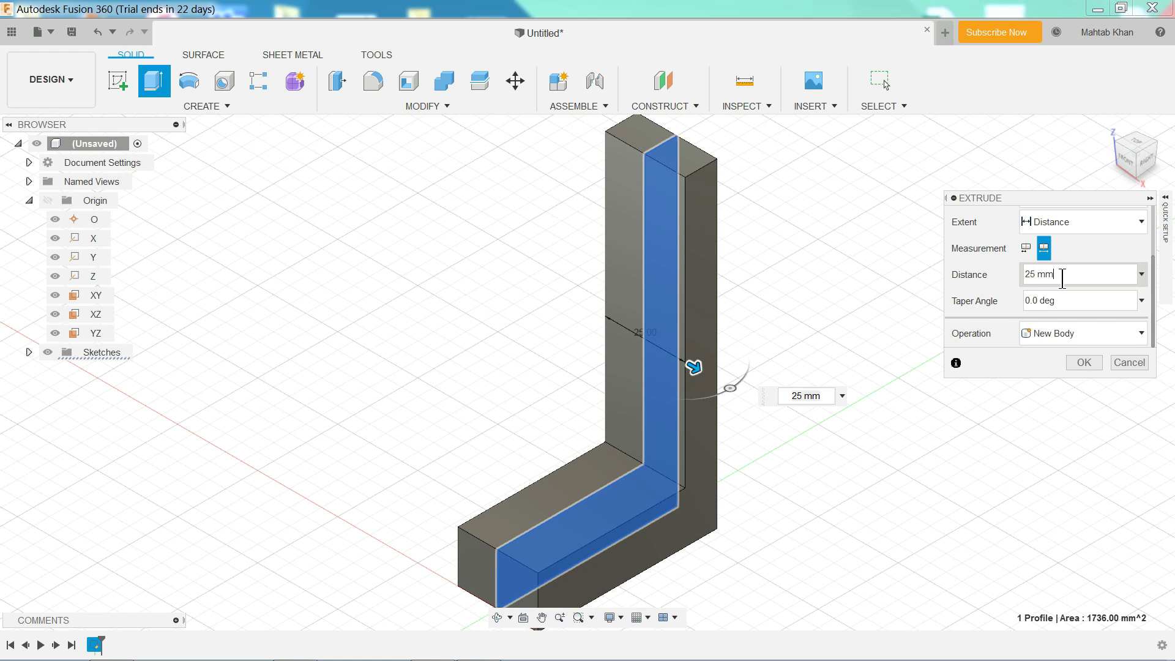
click(1051, 276)
text(50)
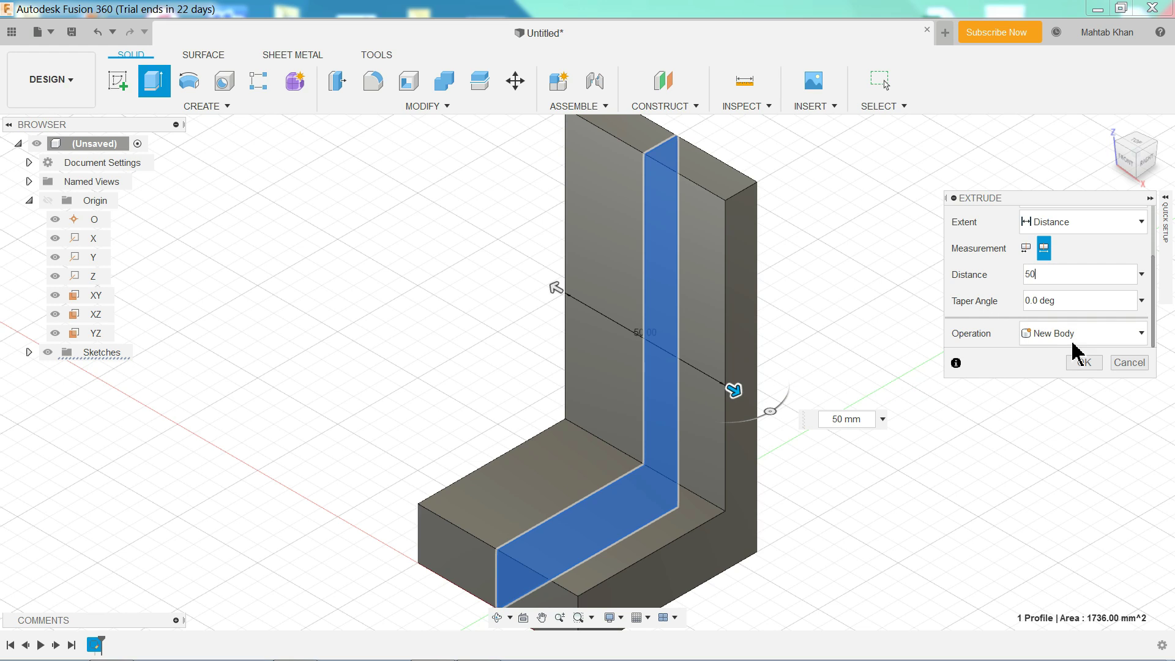
click(1041, 335)
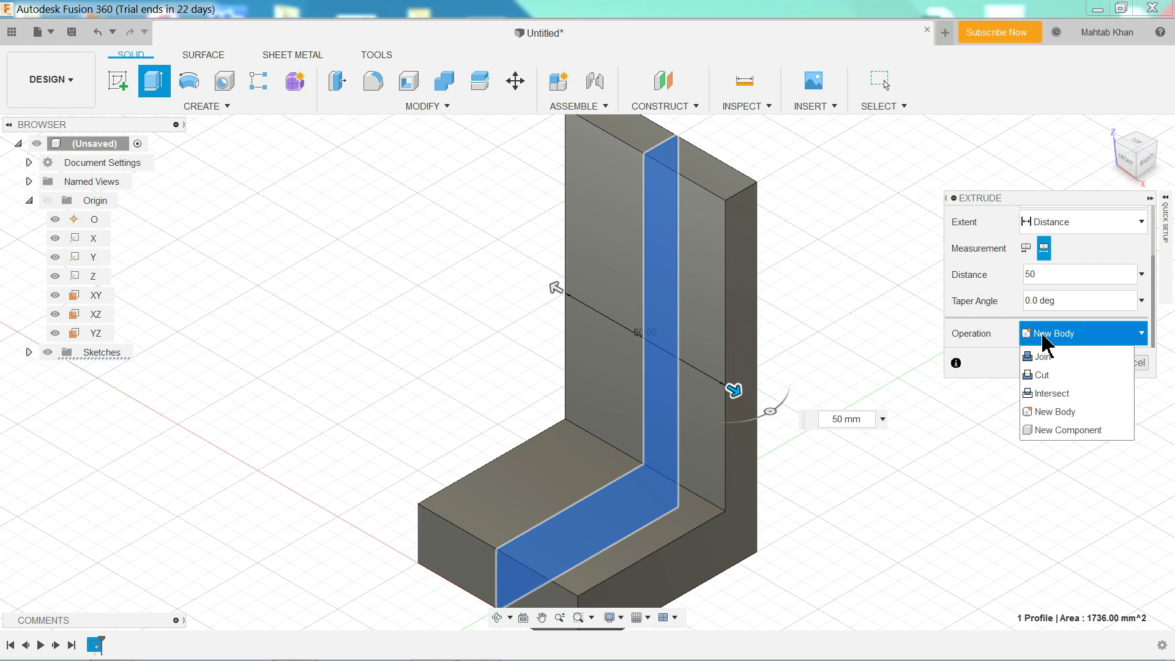
click(1045, 342)
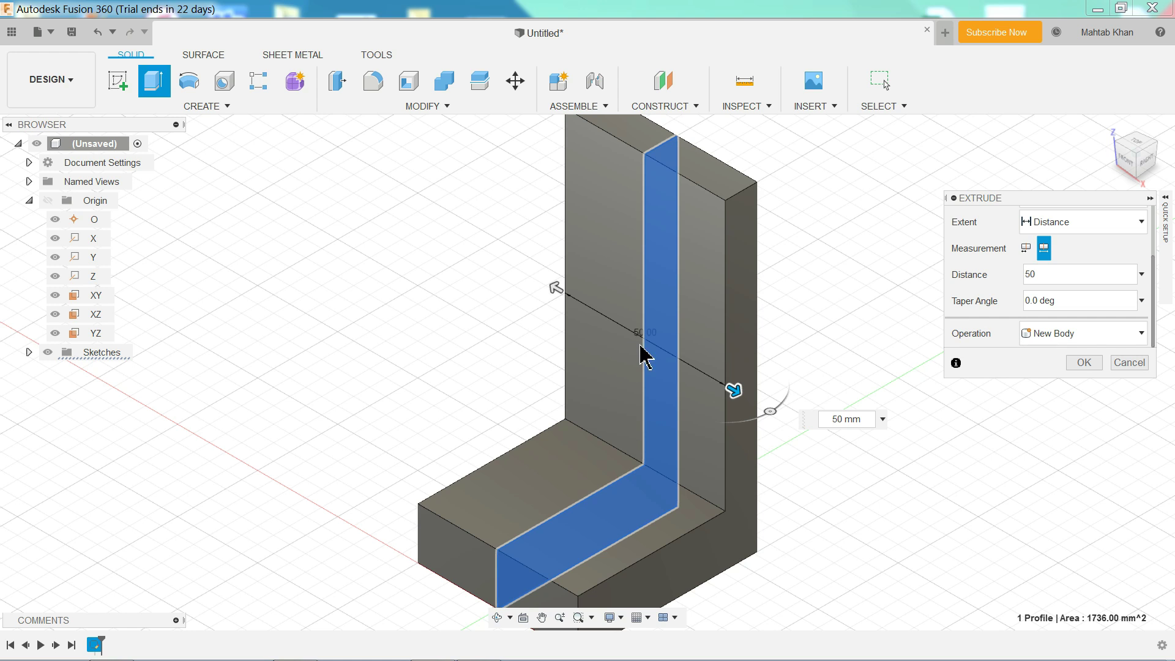
click(1082, 364)
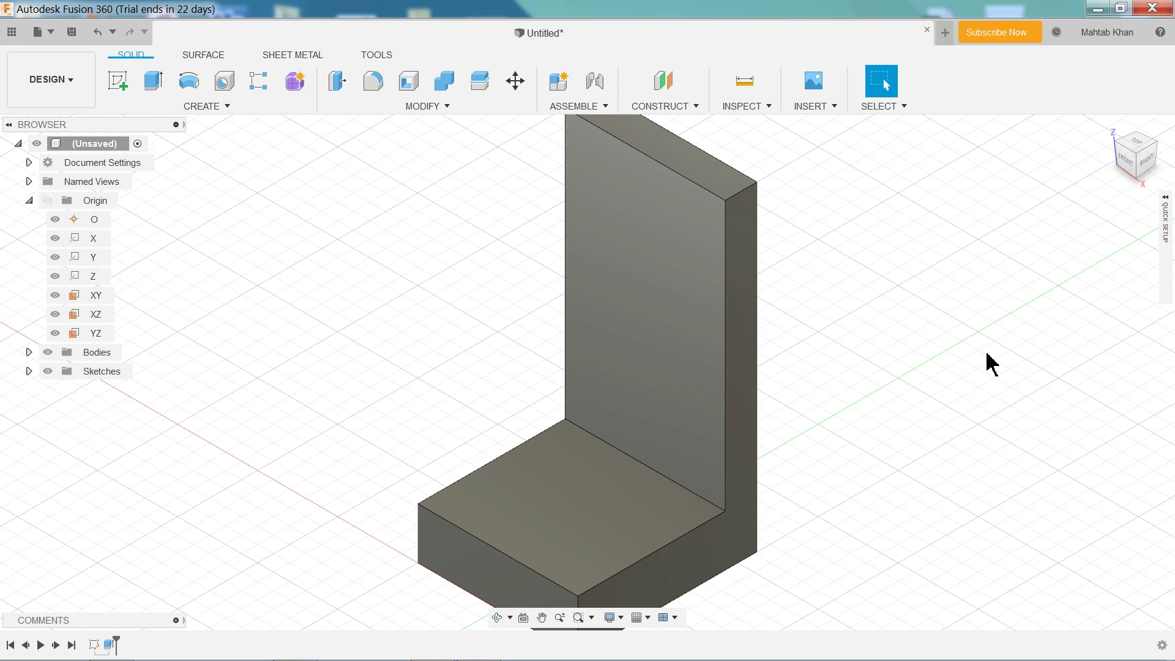
scroll(787, 344, down, 3)
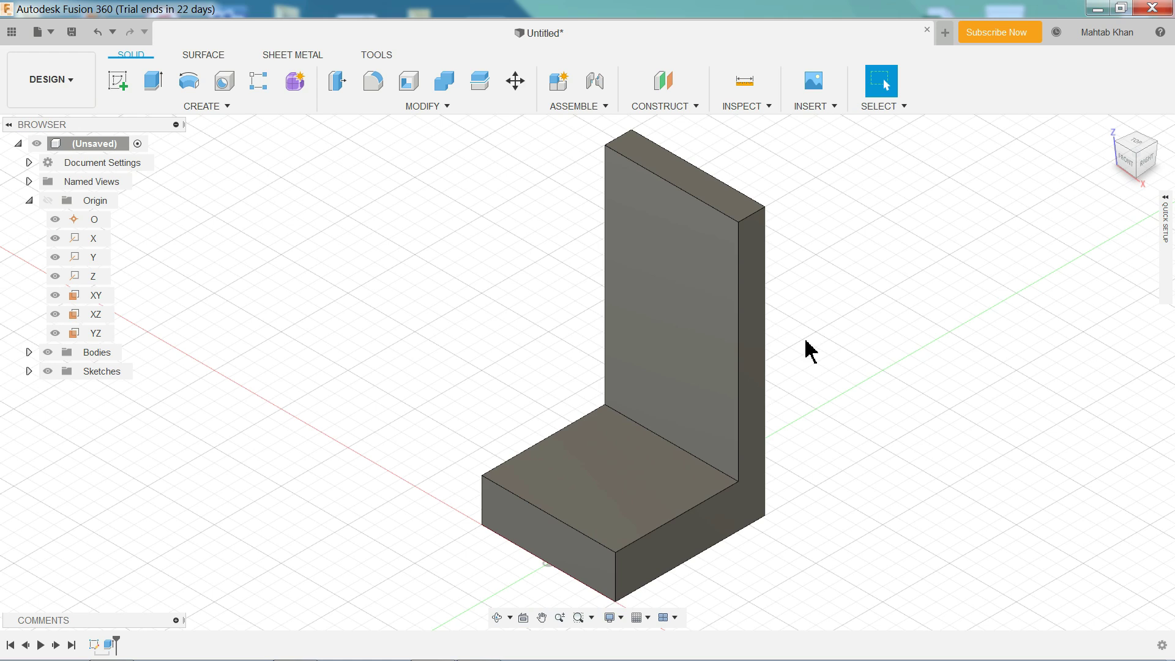
key(alt+Tab)
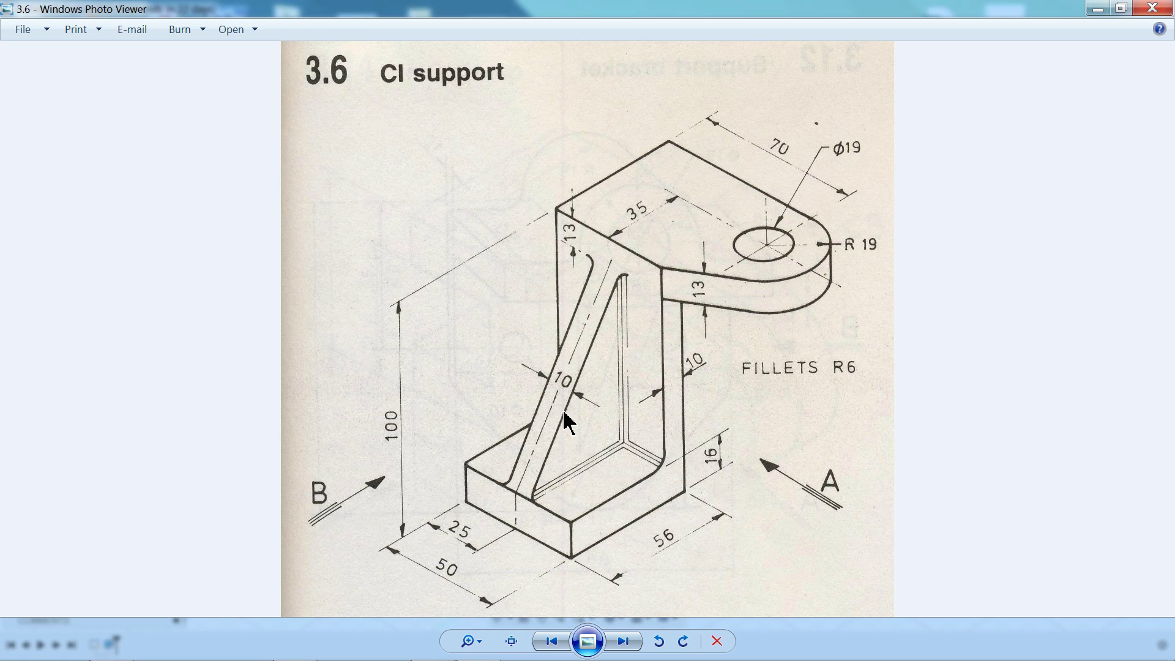
click(1106, 14)
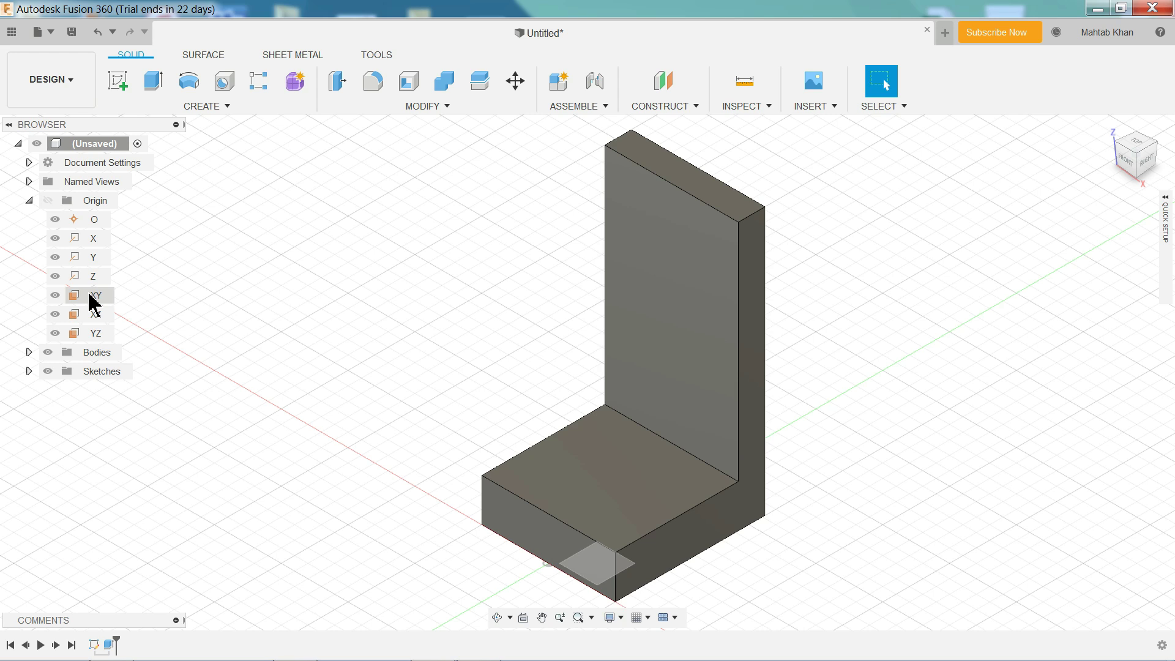
Start a new sketch on the YZ plane and pan to show the L profile
click(94, 335)
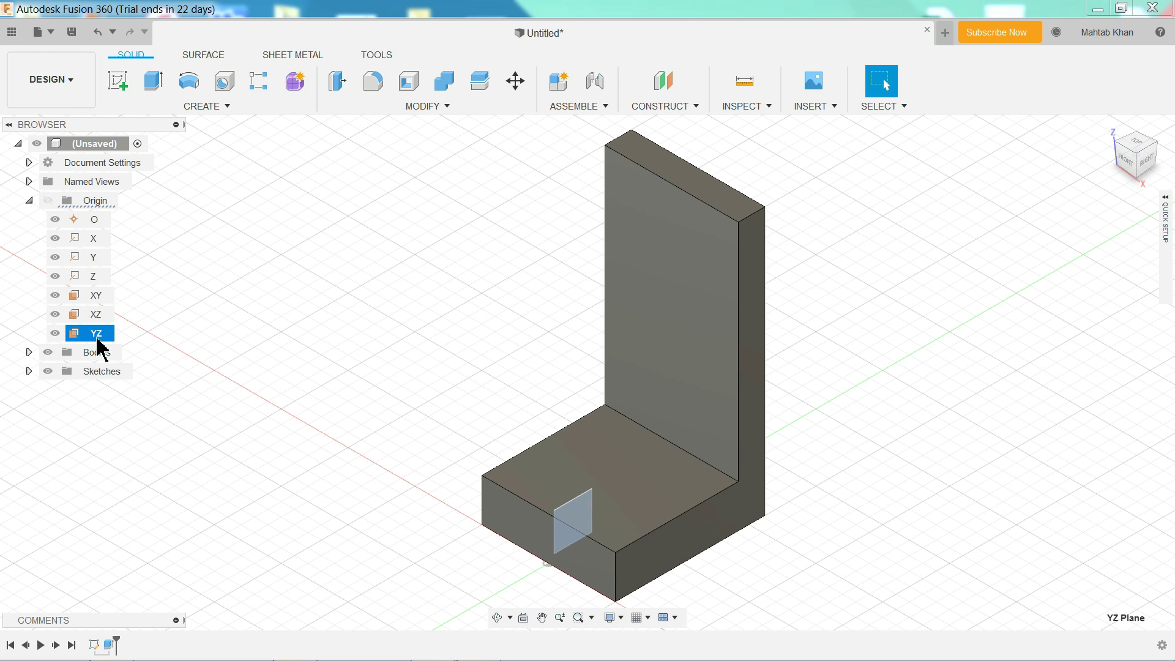
click(117, 81)
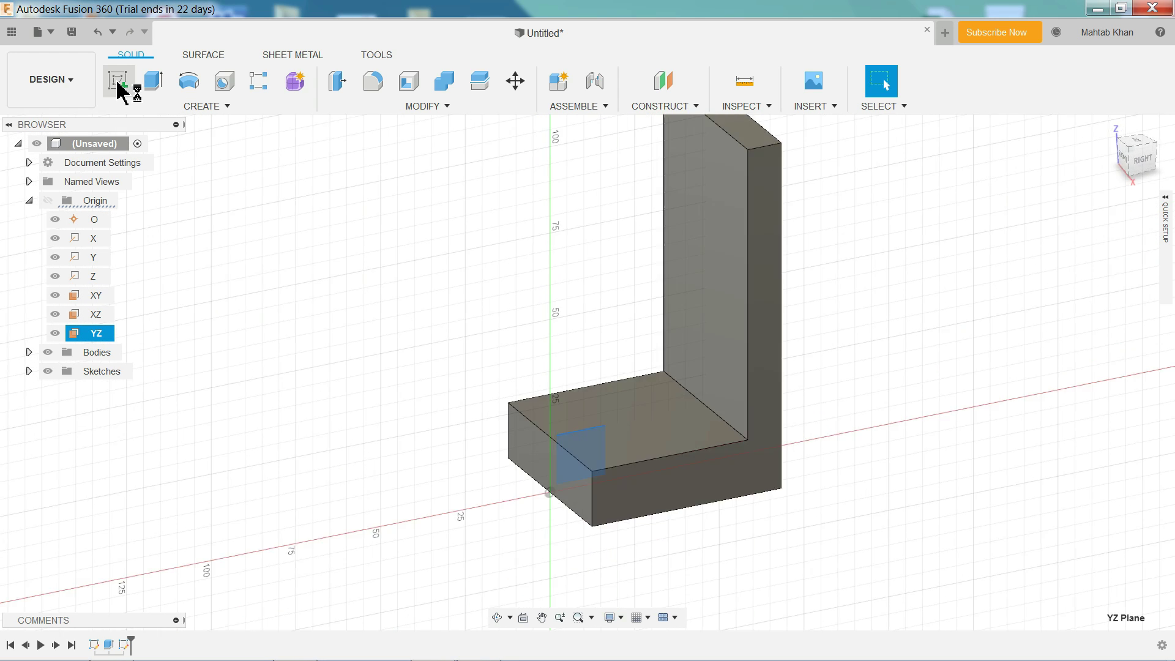
click(118, 81)
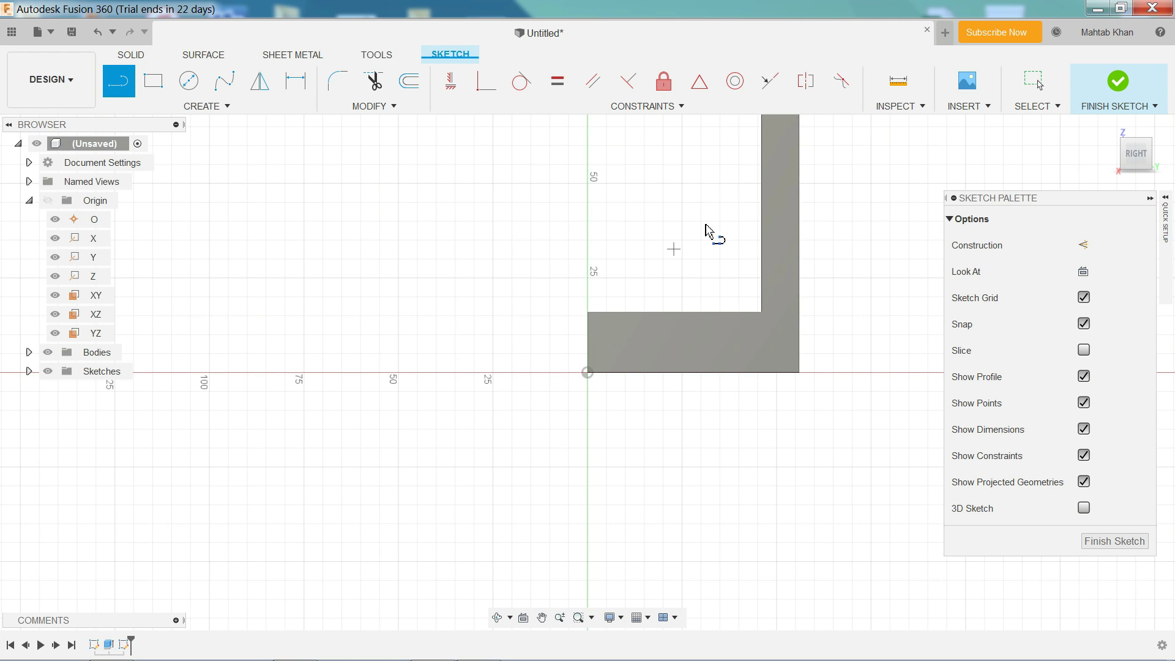
scroll(759, 180, up, 2)
scroll(762, 162, down, 5)
scroll(759, 149, up, 3)
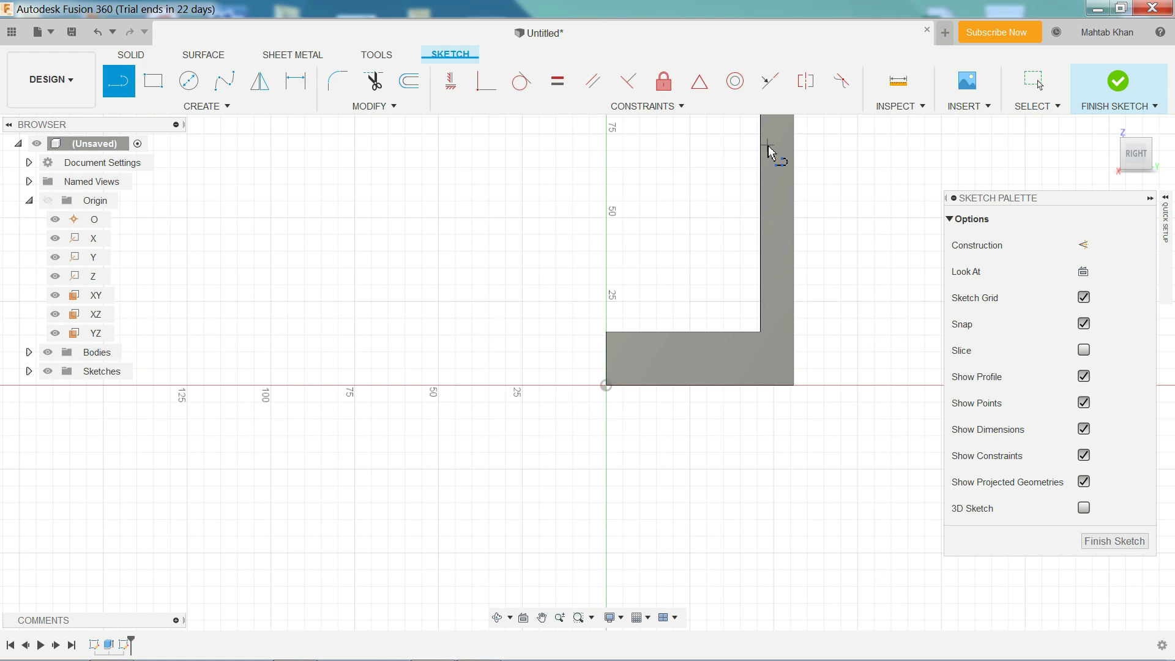
click(542, 617)
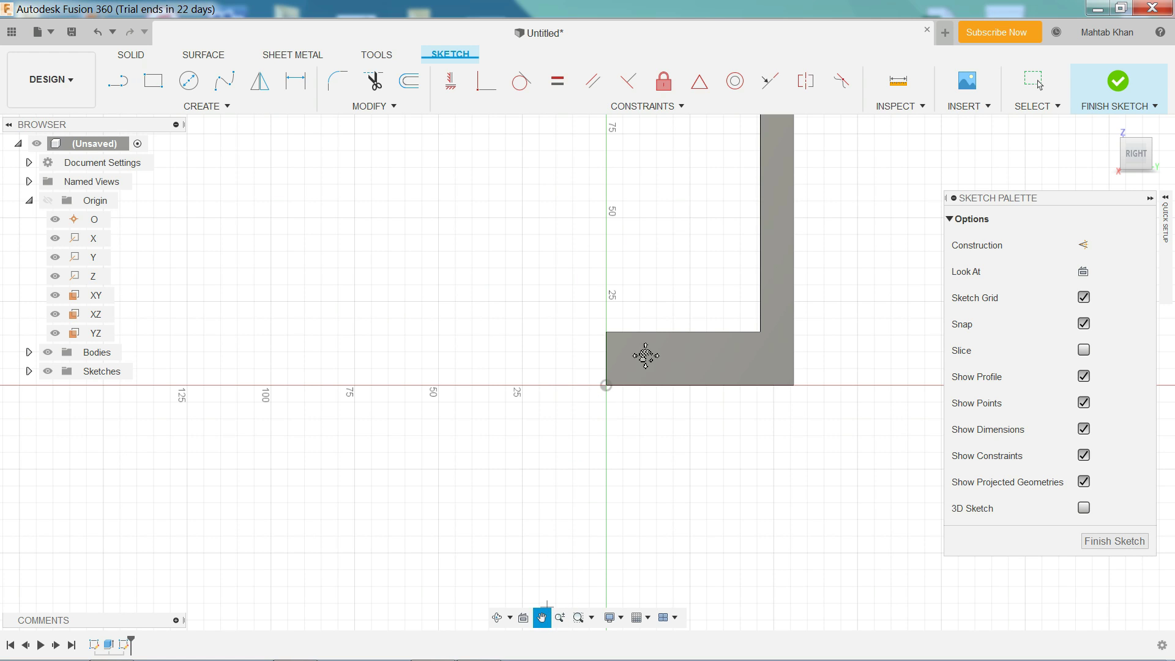
drag(728, 220, 644, 344)
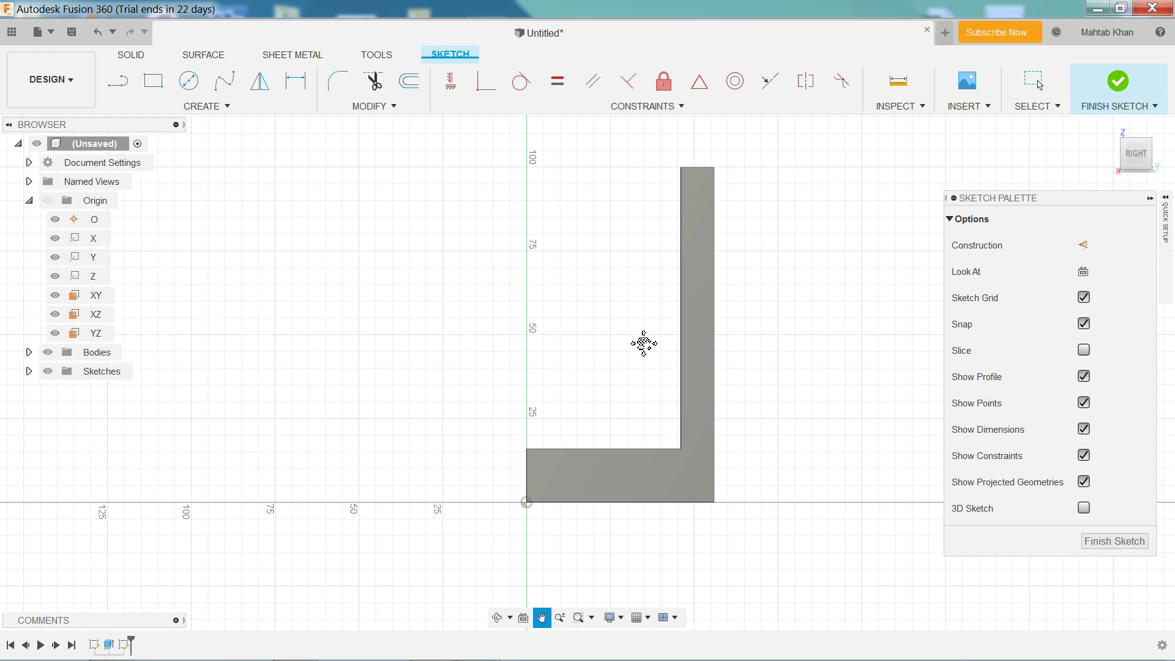
Draw a diagonal line from high on the upright's inner edge to the base's corner
key(l)
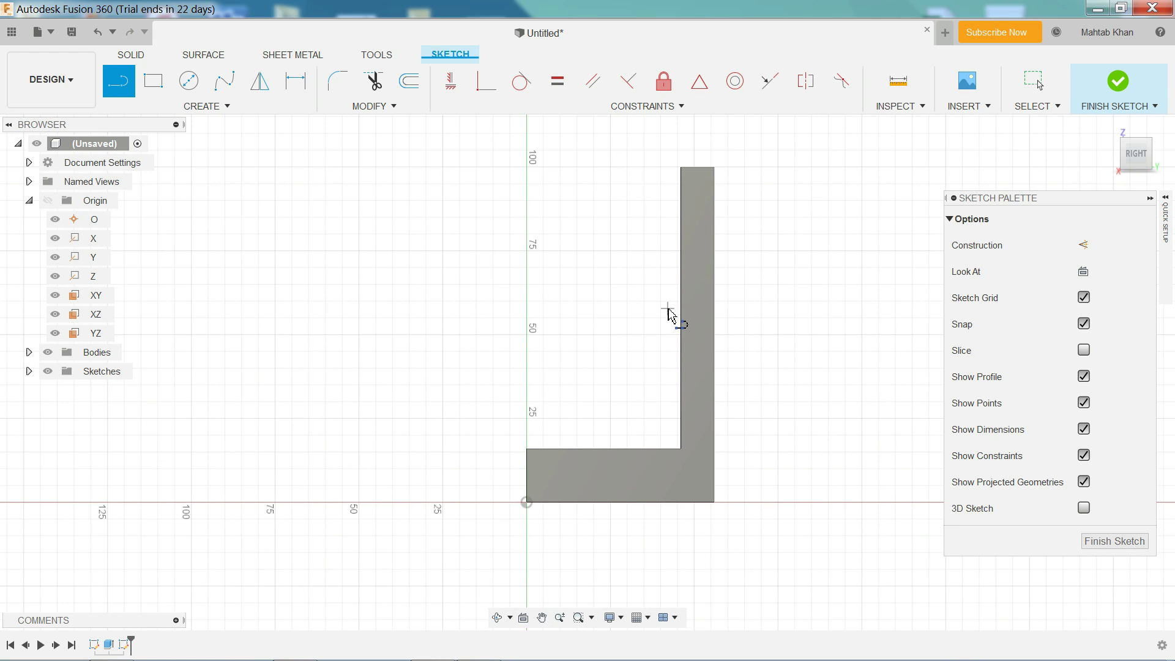
scroll(672, 314, up, 1)
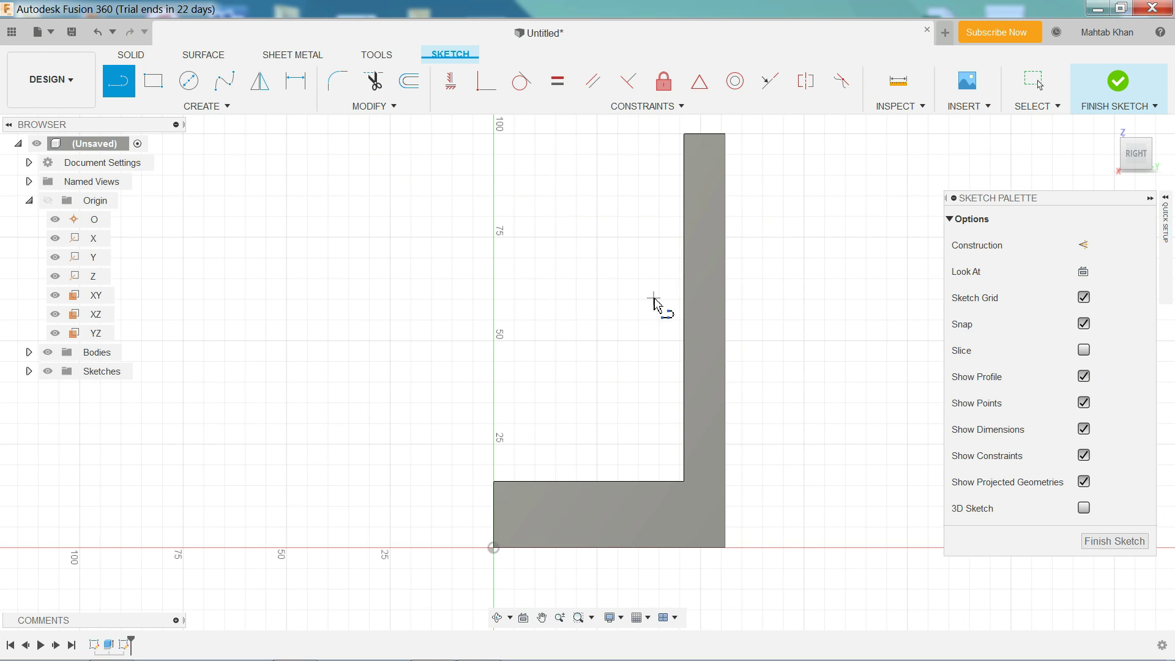
click(684, 181)
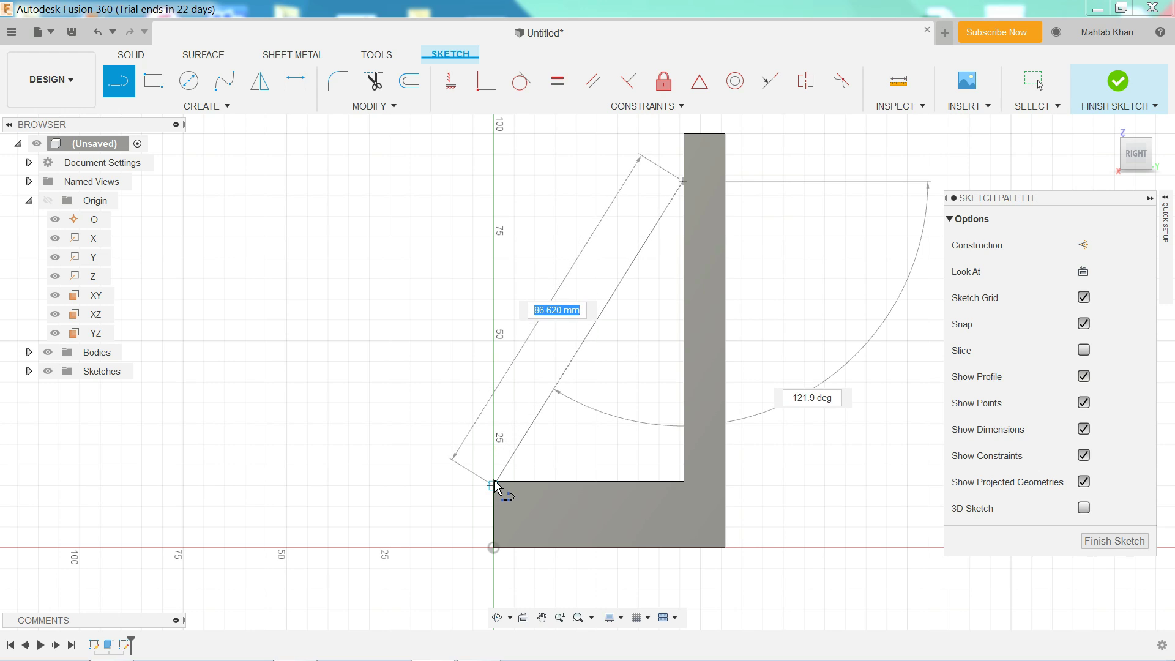
click(484, 465)
key(Escape)
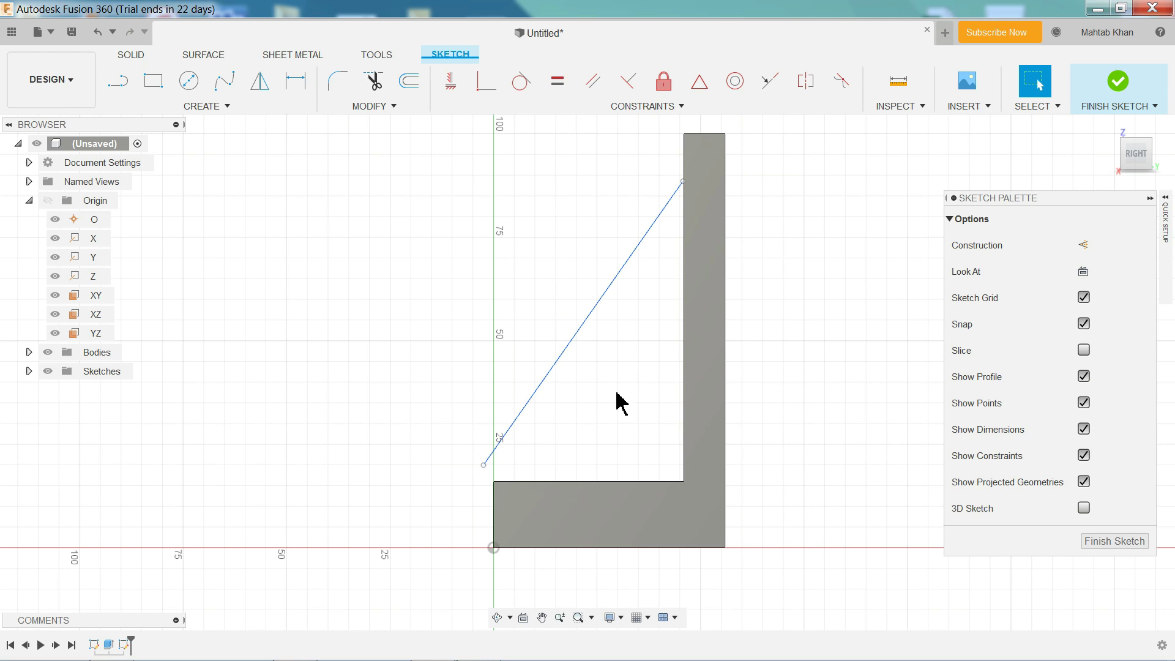
Undo a misplaced coincident constraint and nudge the line's top end toward the inner edge
click(685, 181)
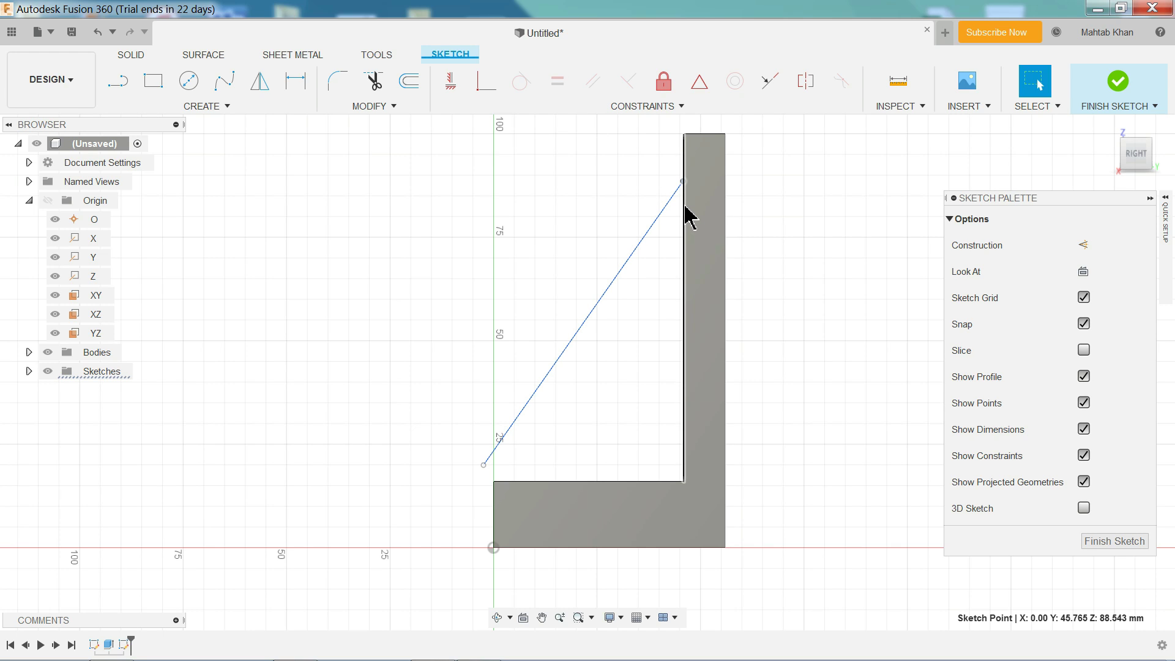
click(685, 214)
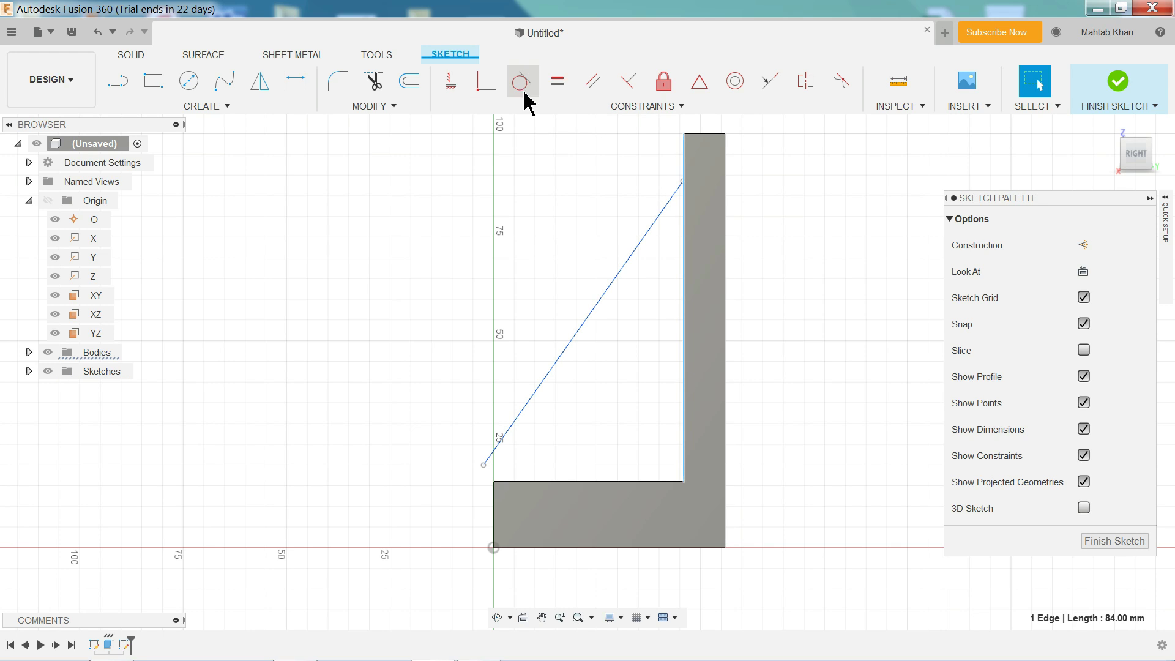
click(486, 95)
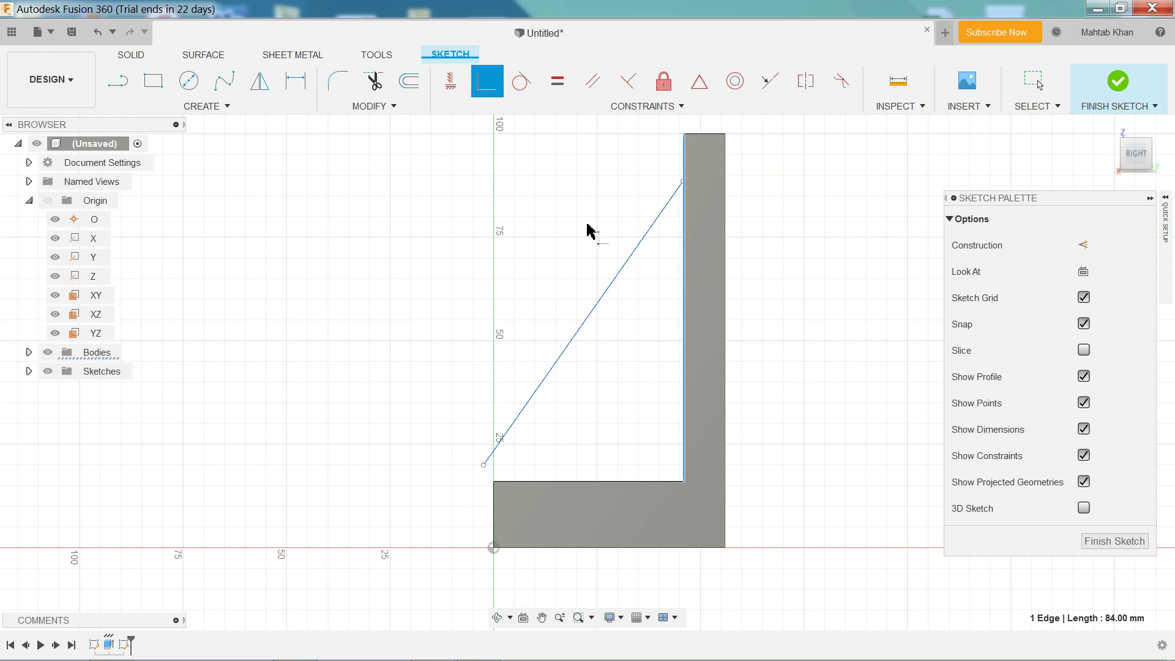
click(484, 465)
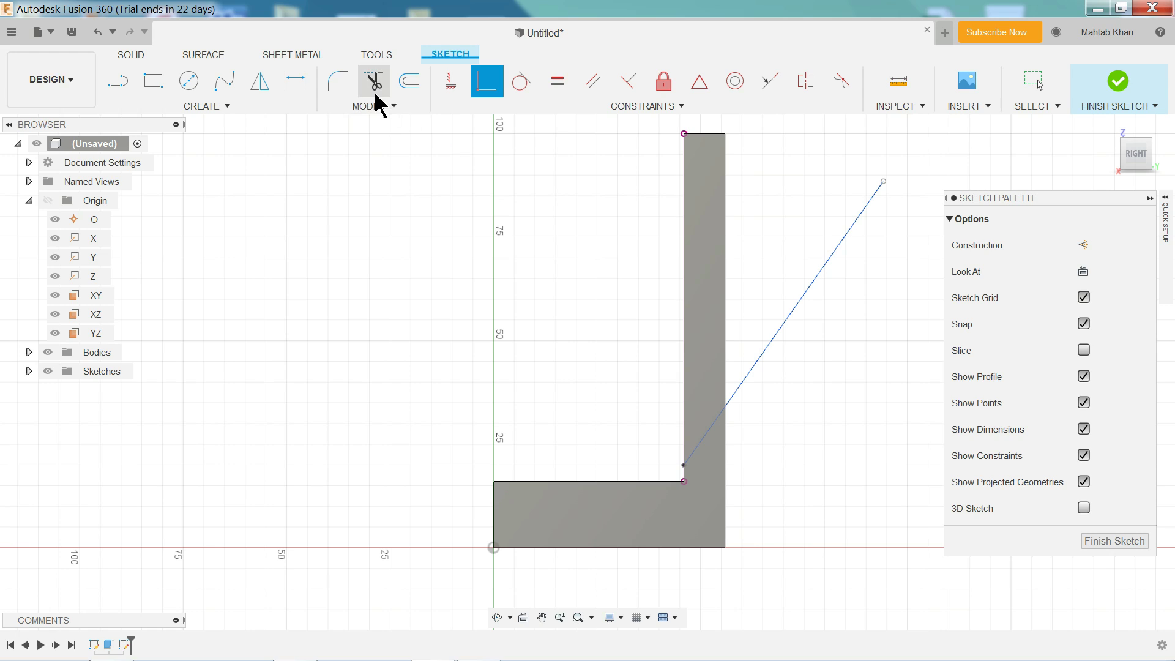
key(Escape)
click(97, 31)
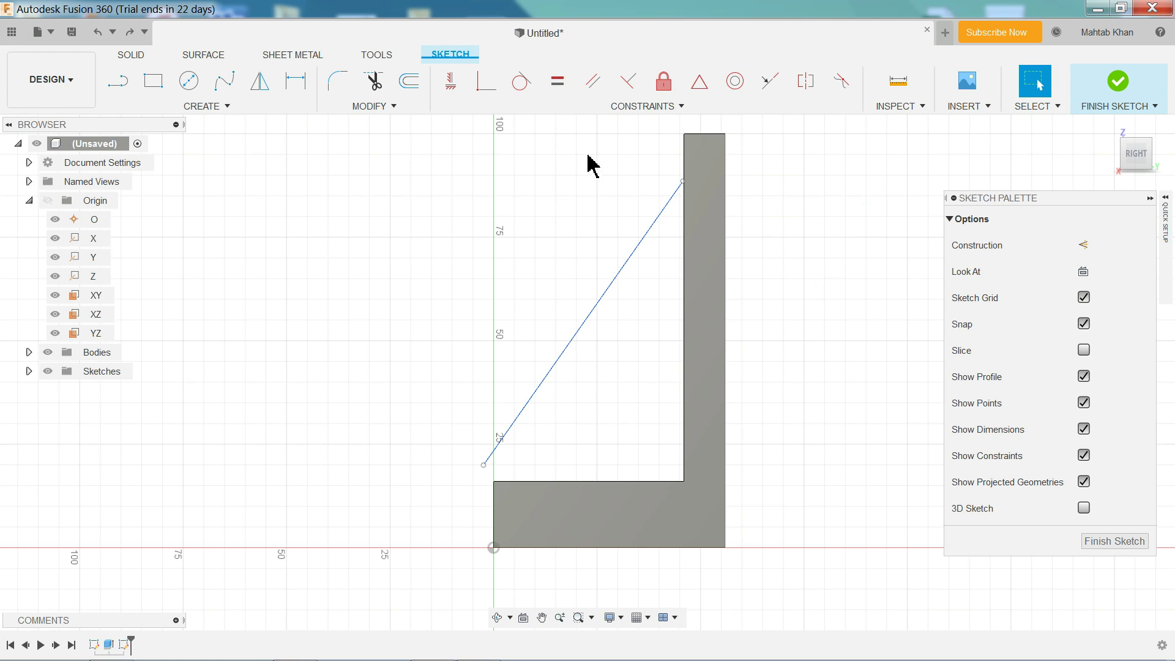
mouse_move(688, 192)
mouse_down()
mouse_move(677, 201)
mouse_move(666, 187)
mouse_up()
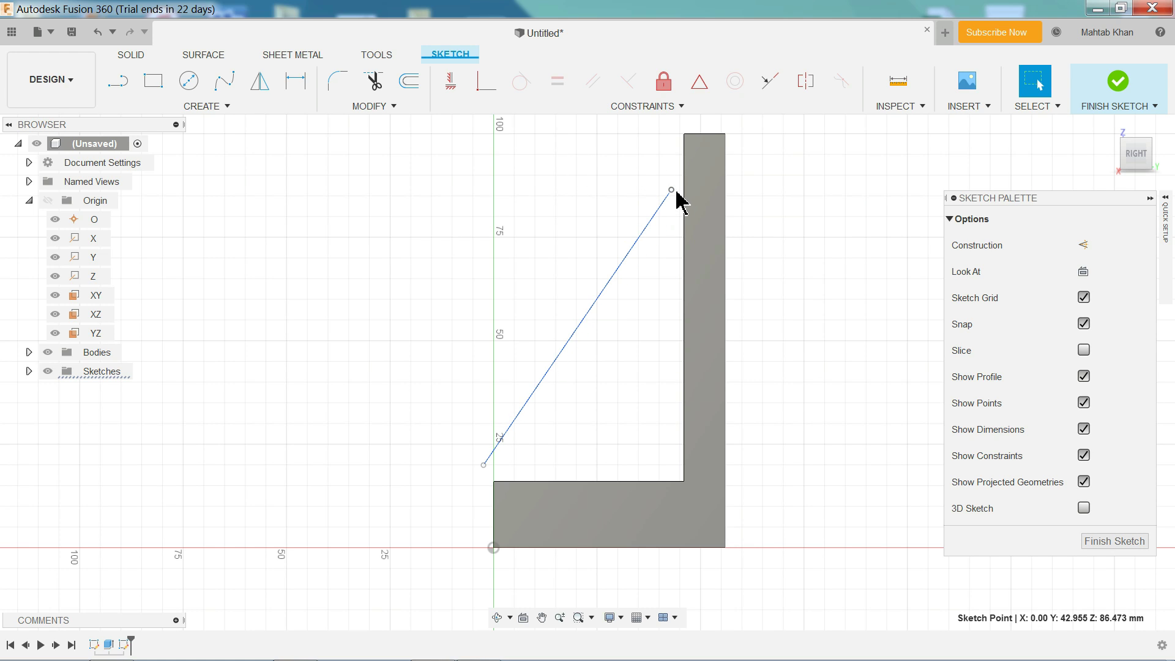
Make the line's top end coincident with the inner edge and its bottom with the base corner
click(687, 211)
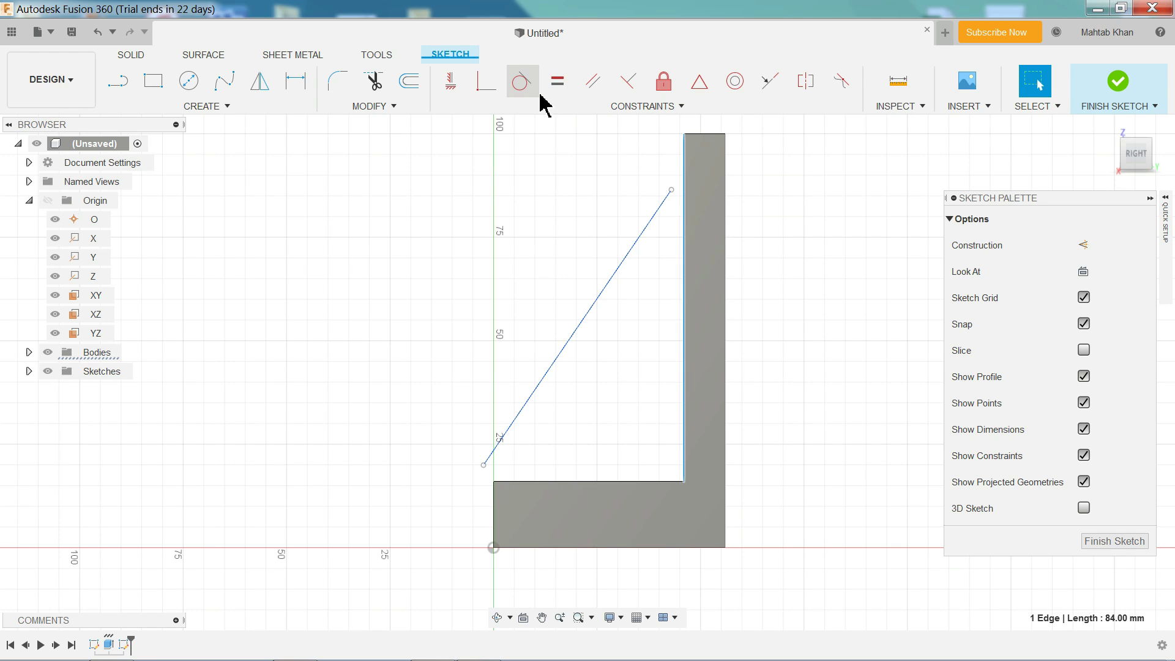
click(488, 86)
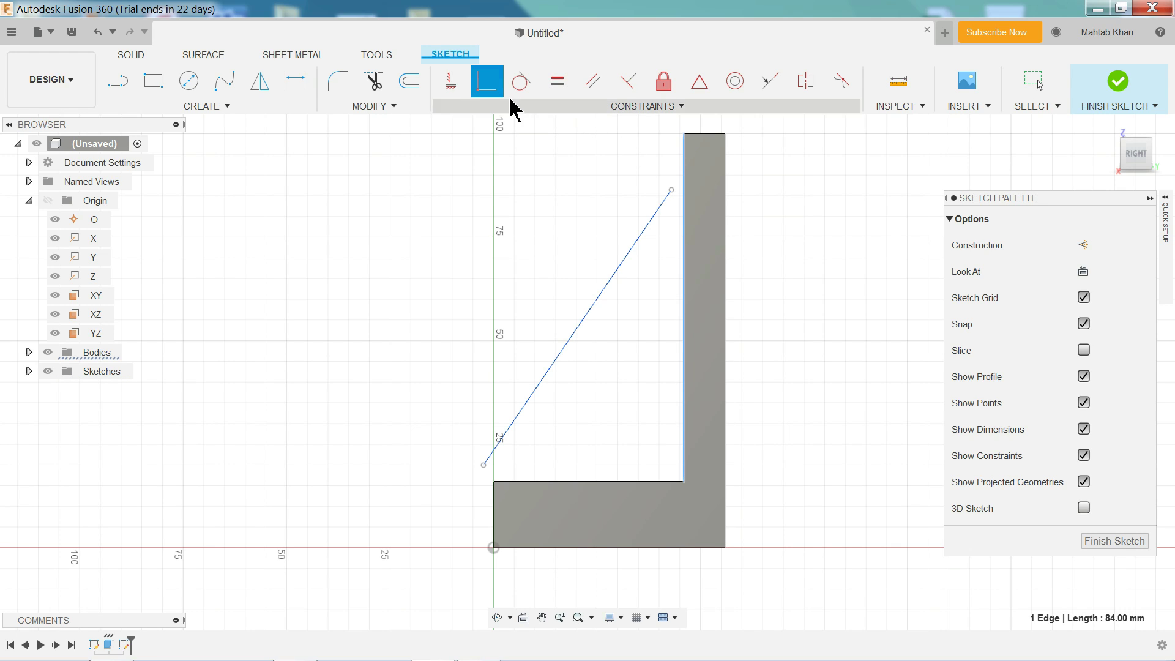
click(672, 191)
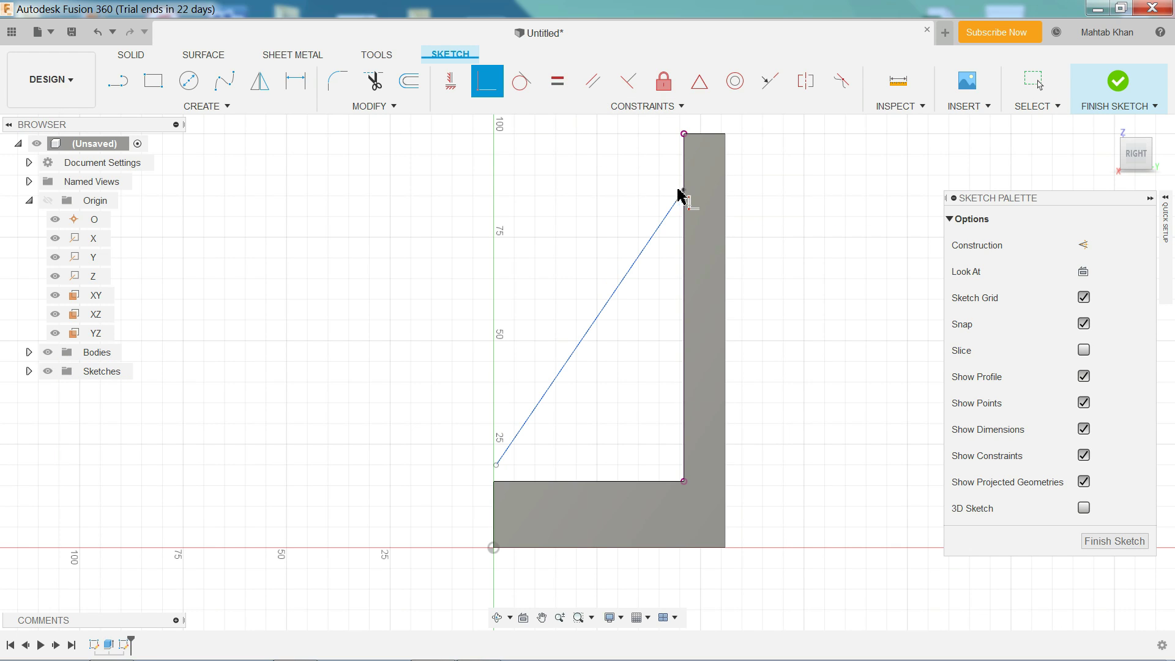
click(497, 467)
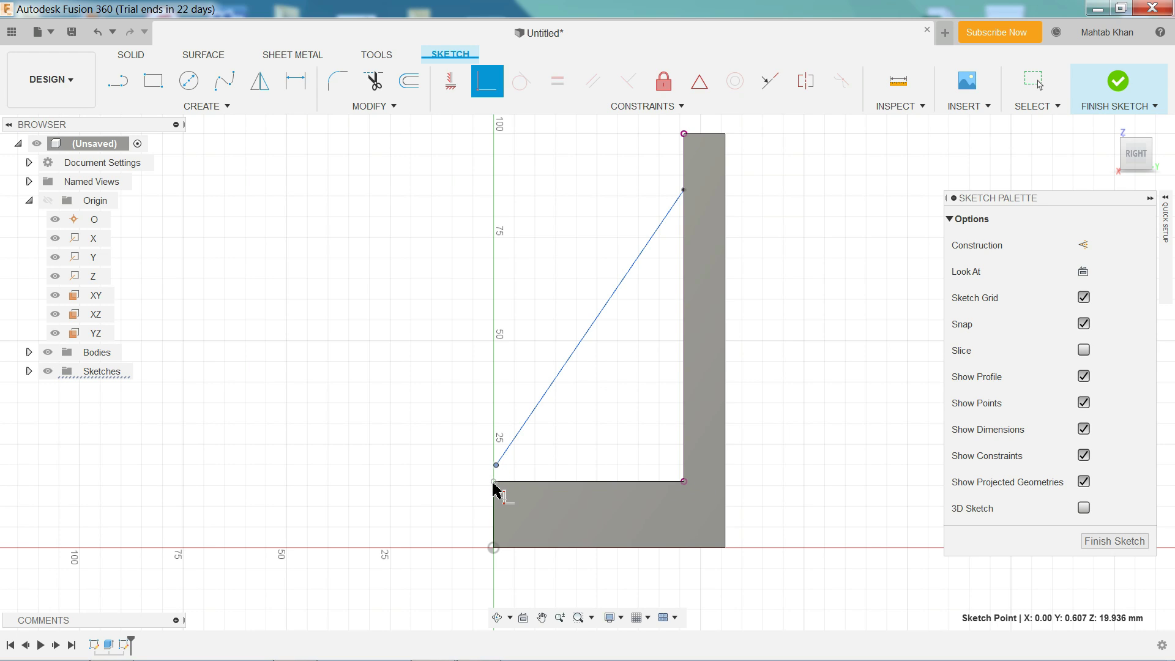
click(493, 482)
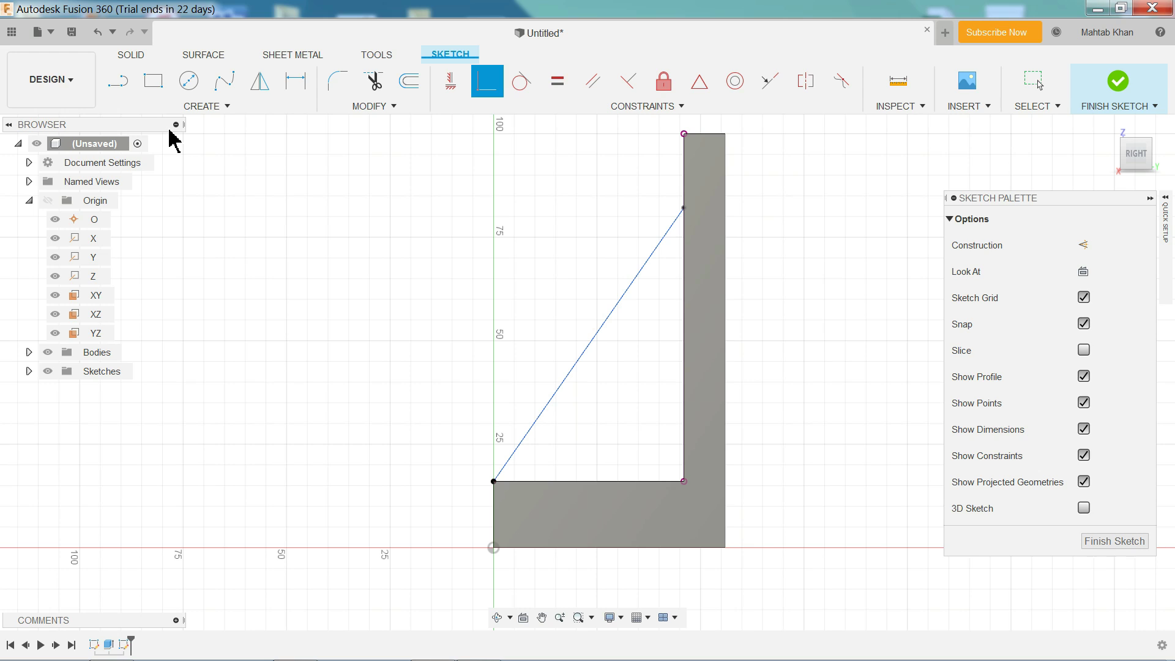
Dimension the line's top end 13 mm below the upright's top edge
click(221, 108)
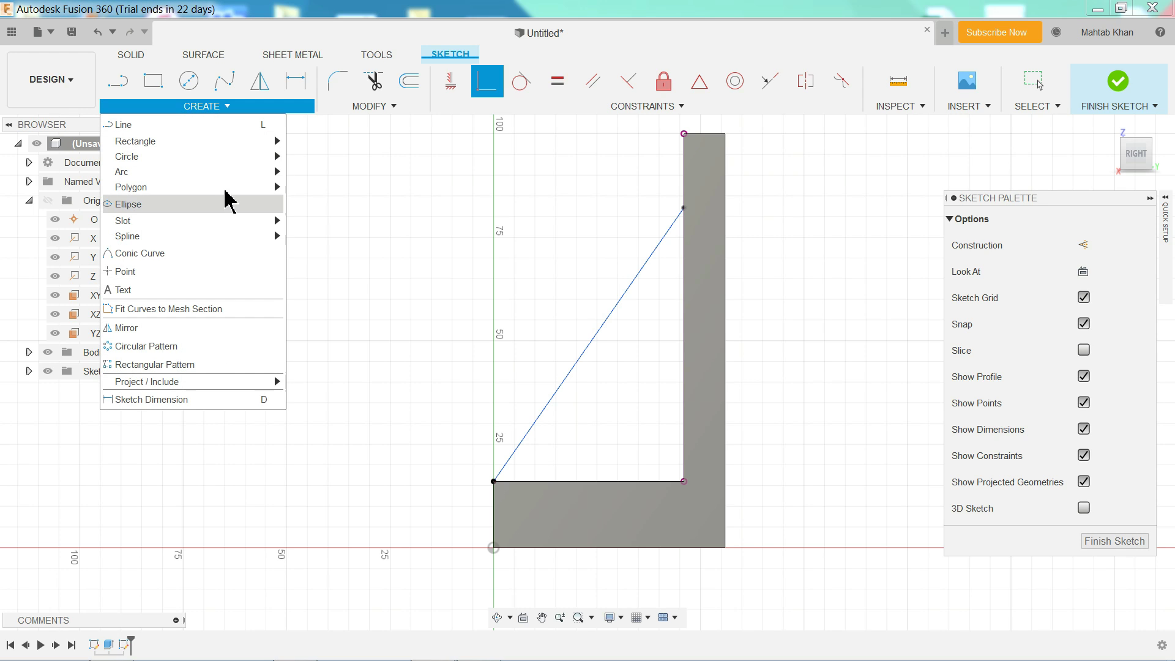
click(196, 401)
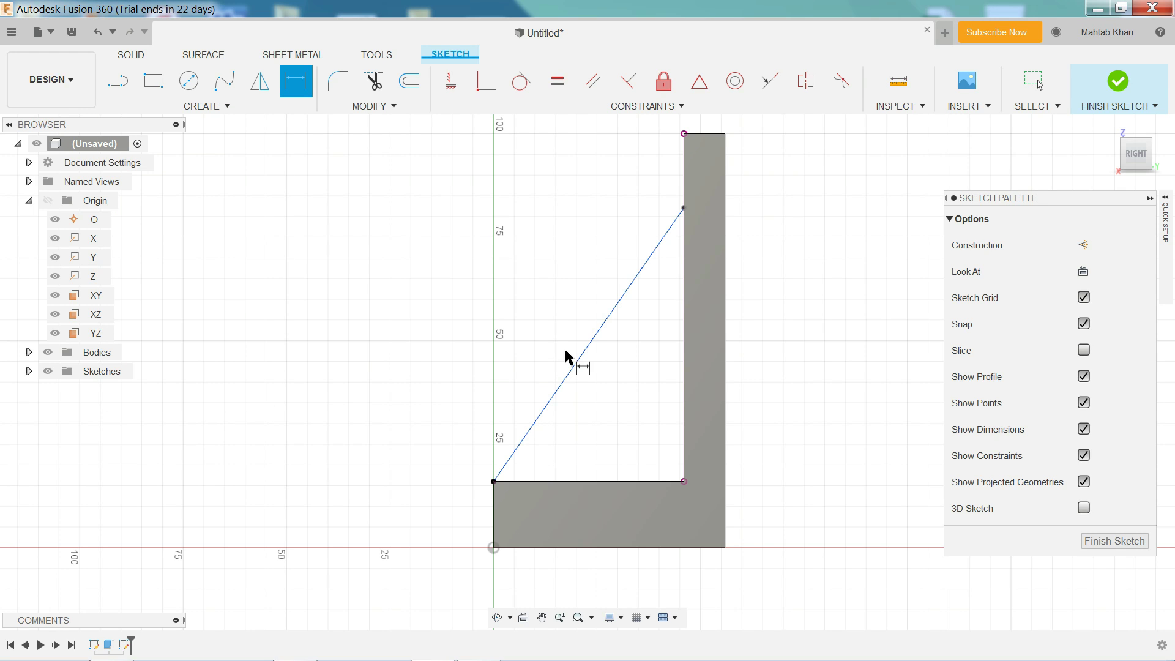
click(685, 209)
click(692, 134)
click(651, 169)
text(13)
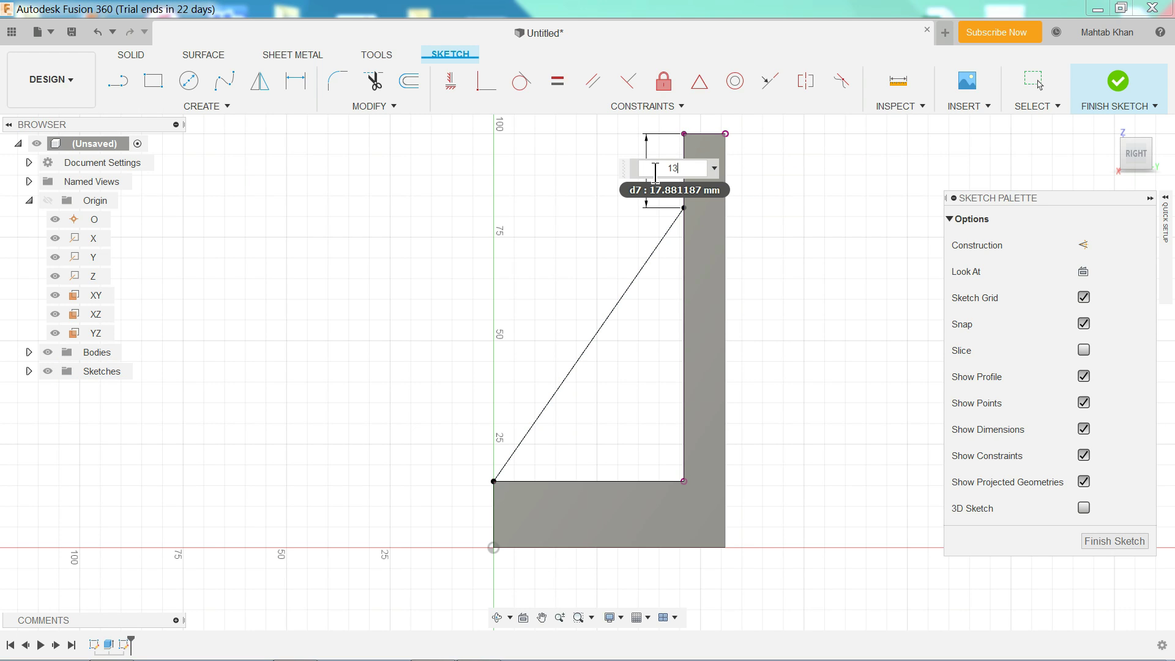
key(Return)
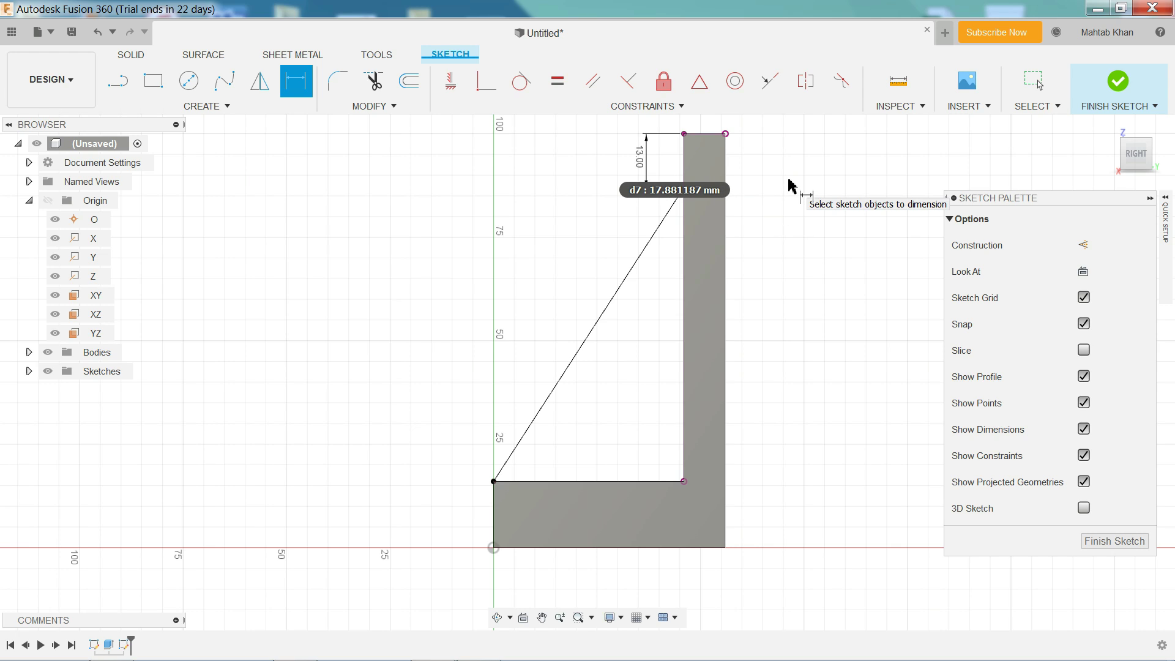
key(Escape)
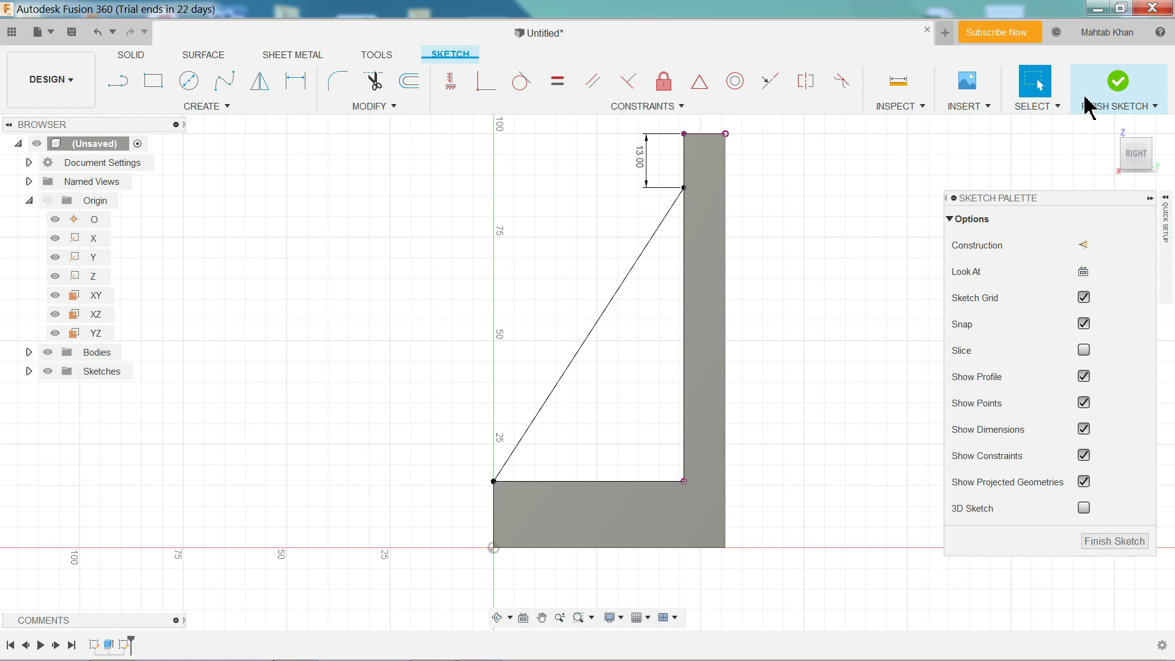
Finish the sketch and return to the isometric Home view of the bracket
click(1118, 82)
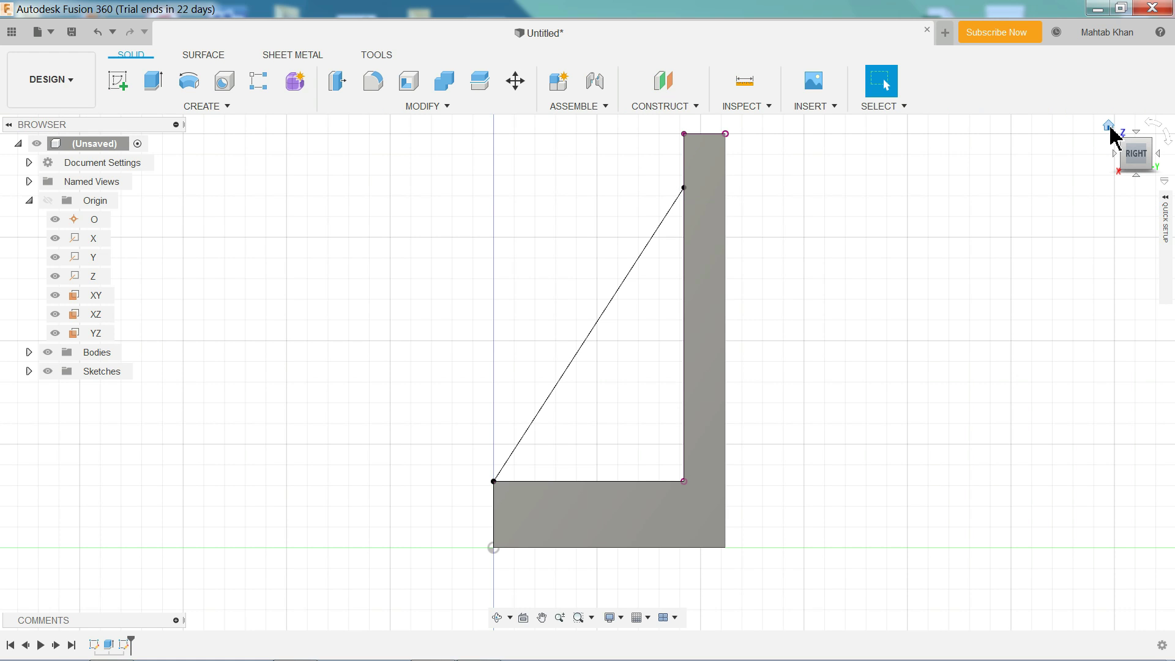
click(1109, 127)
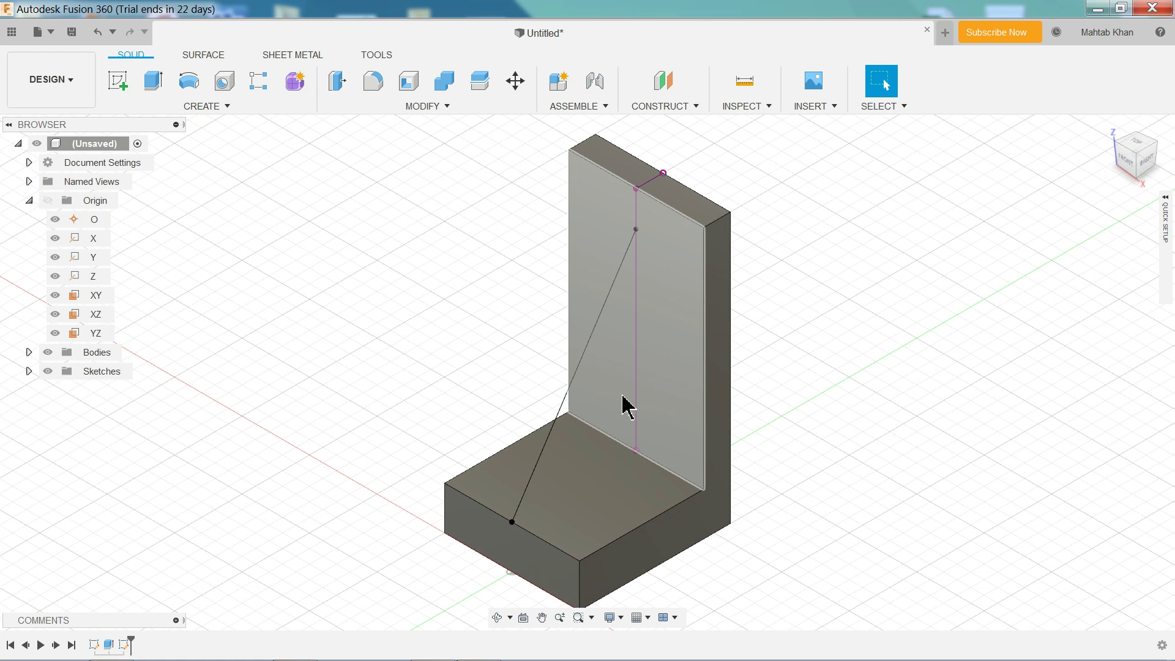
scroll(616, 416, up, 1)
Create a 10 mm symmetric rib along the sketch line, extending To Next
click(191, 110)
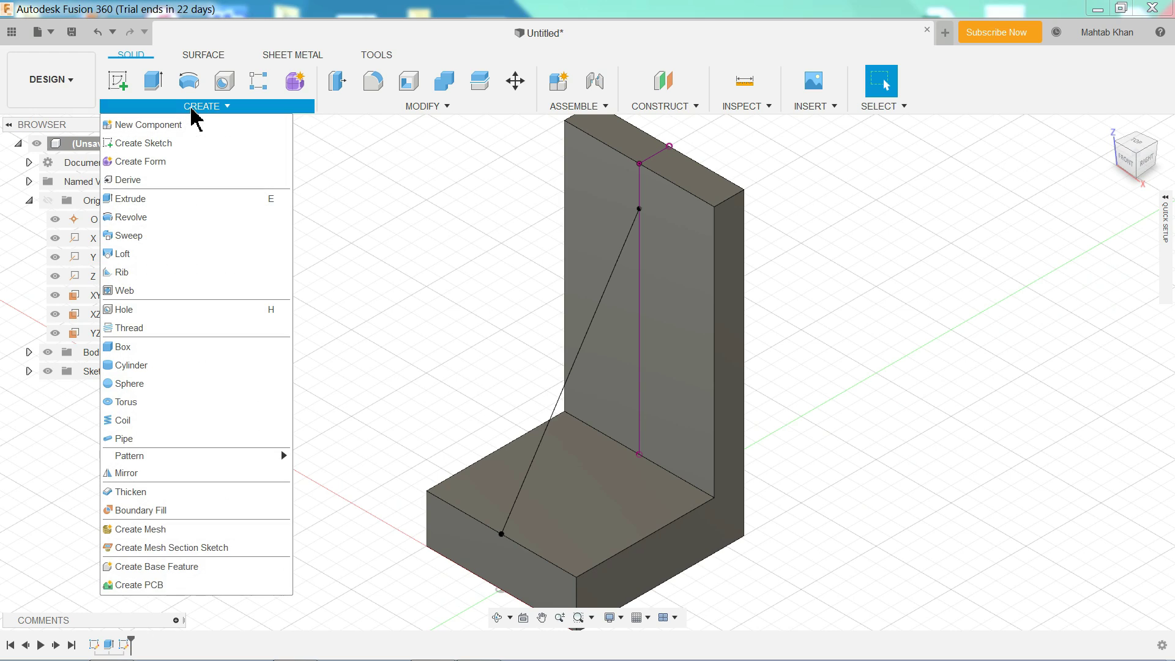
click(126, 278)
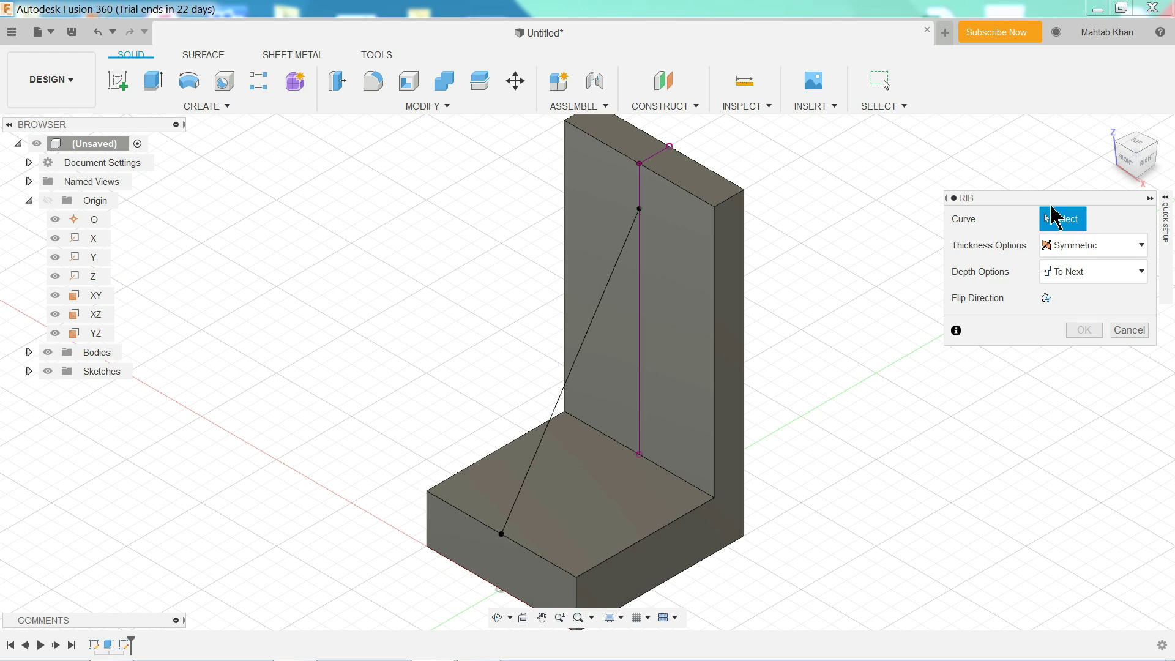
drag(992, 198, 894, 170)
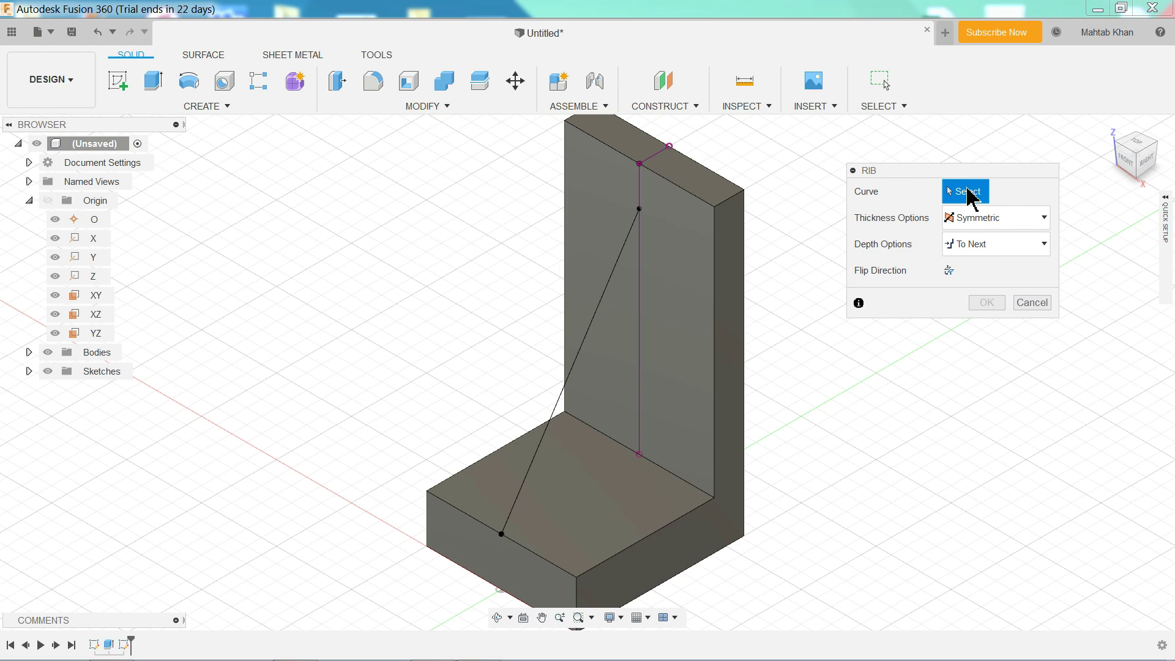
click(584, 347)
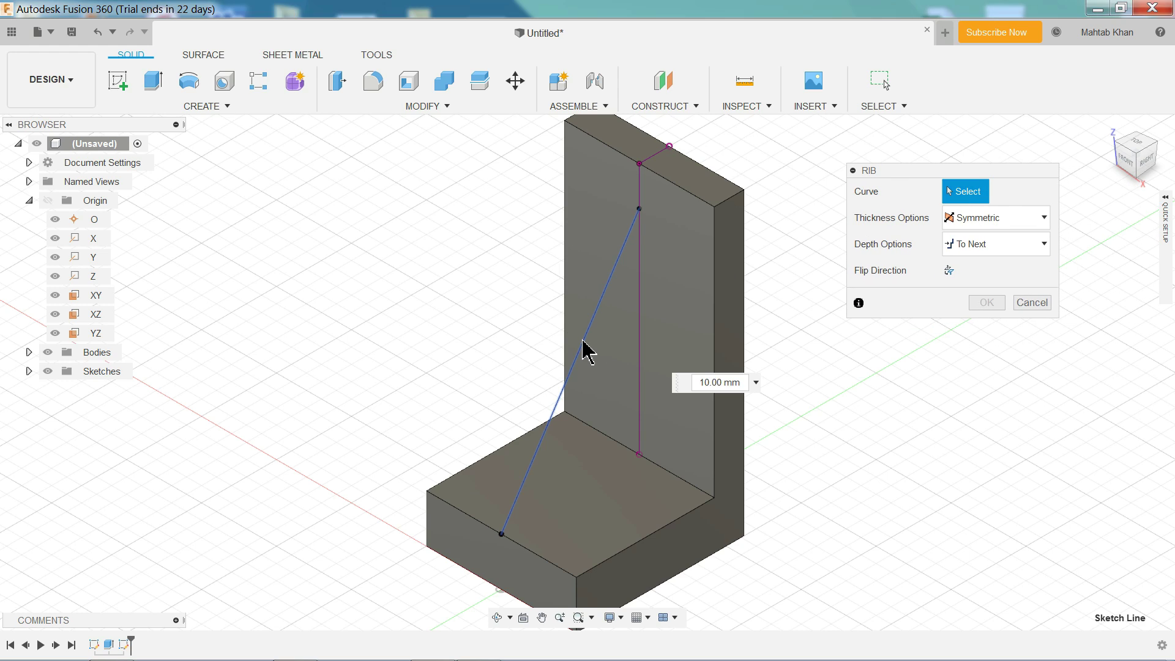
click(994, 222)
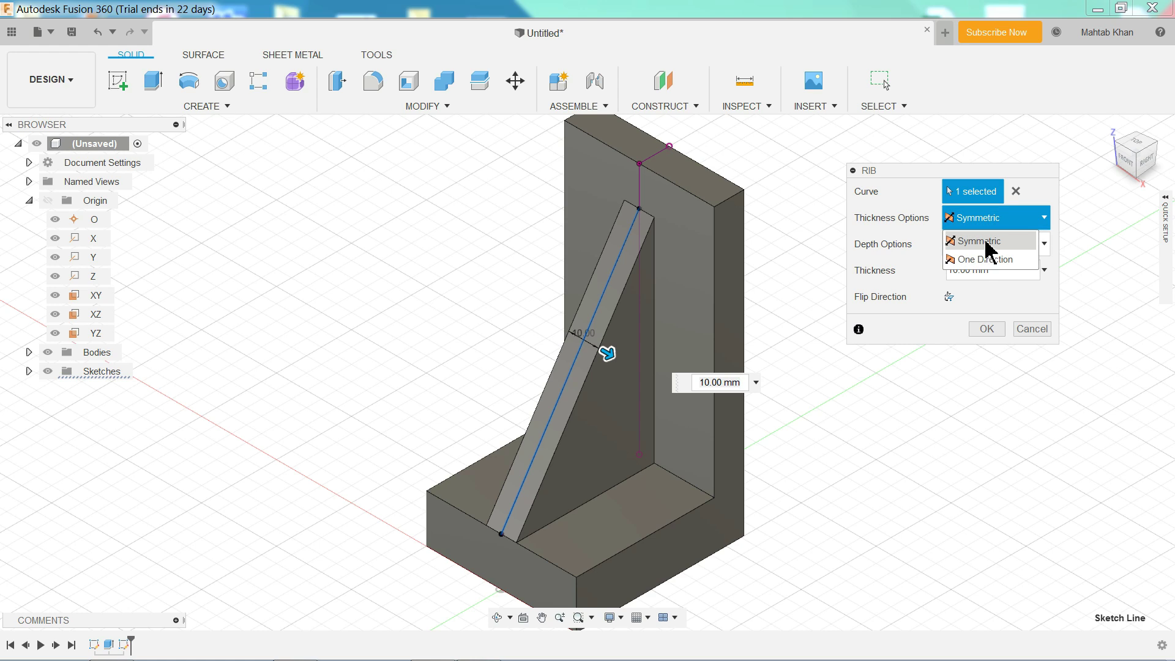
click(984, 220)
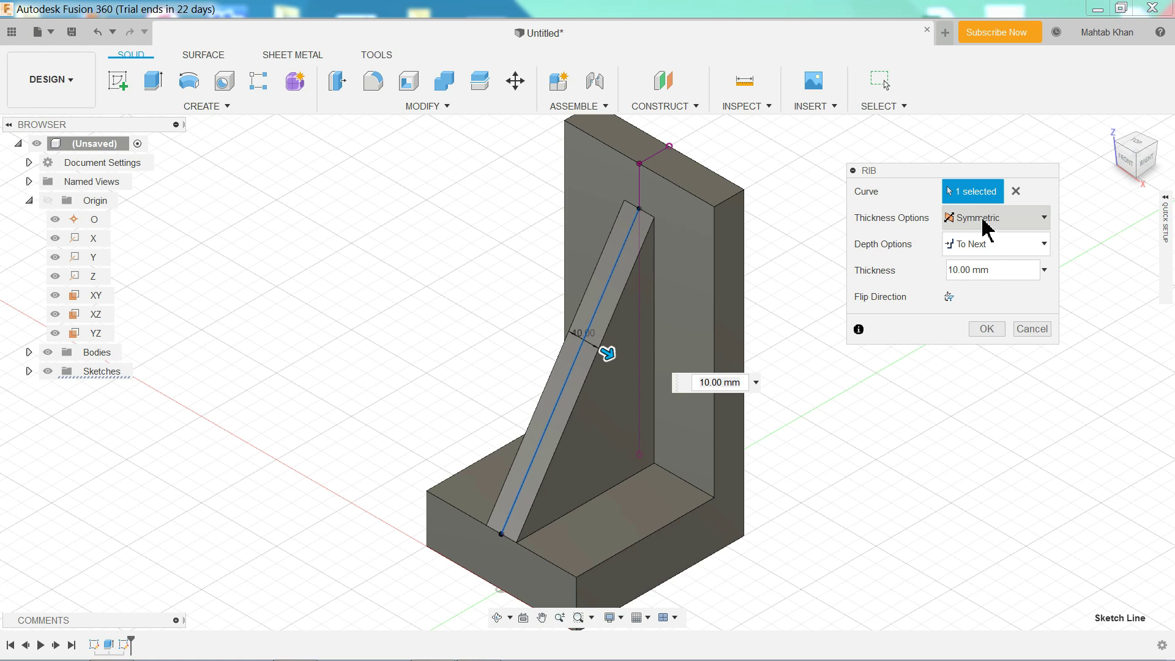
click(1045, 249)
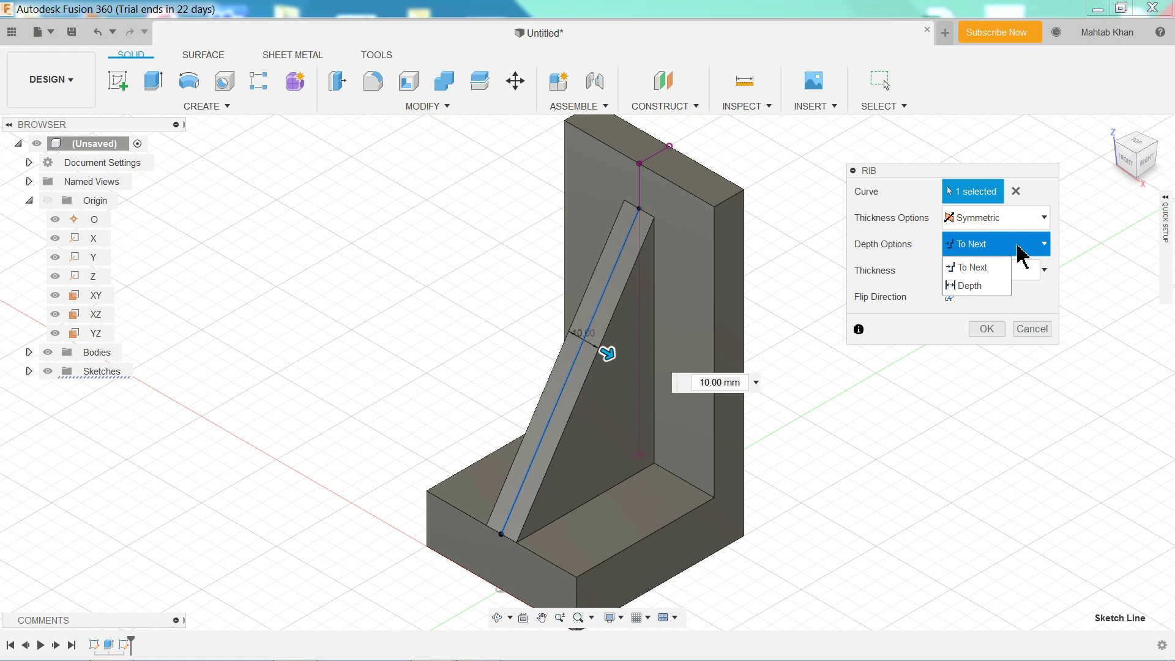
click(1047, 246)
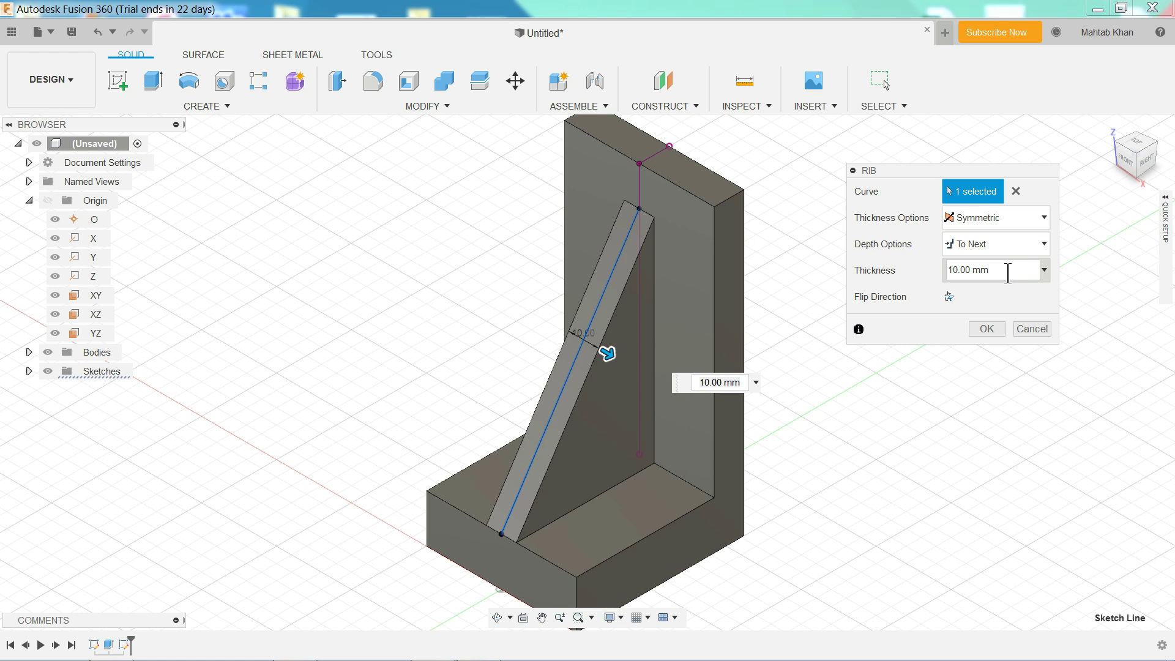
drag(1009, 273, 953, 274)
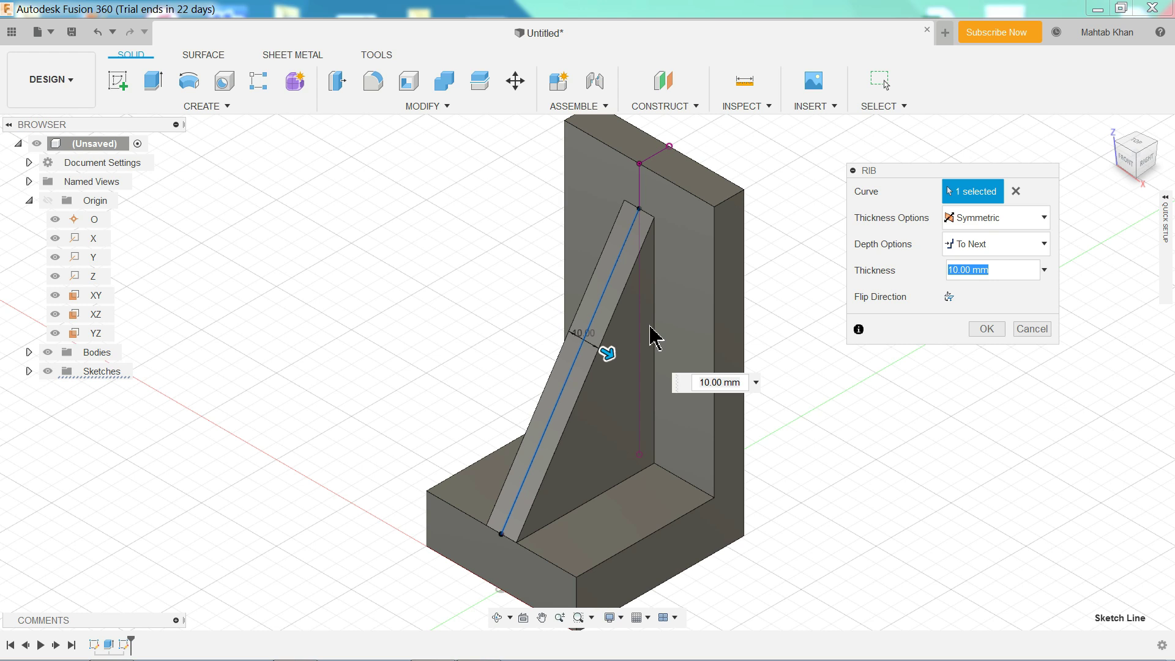
click(979, 331)
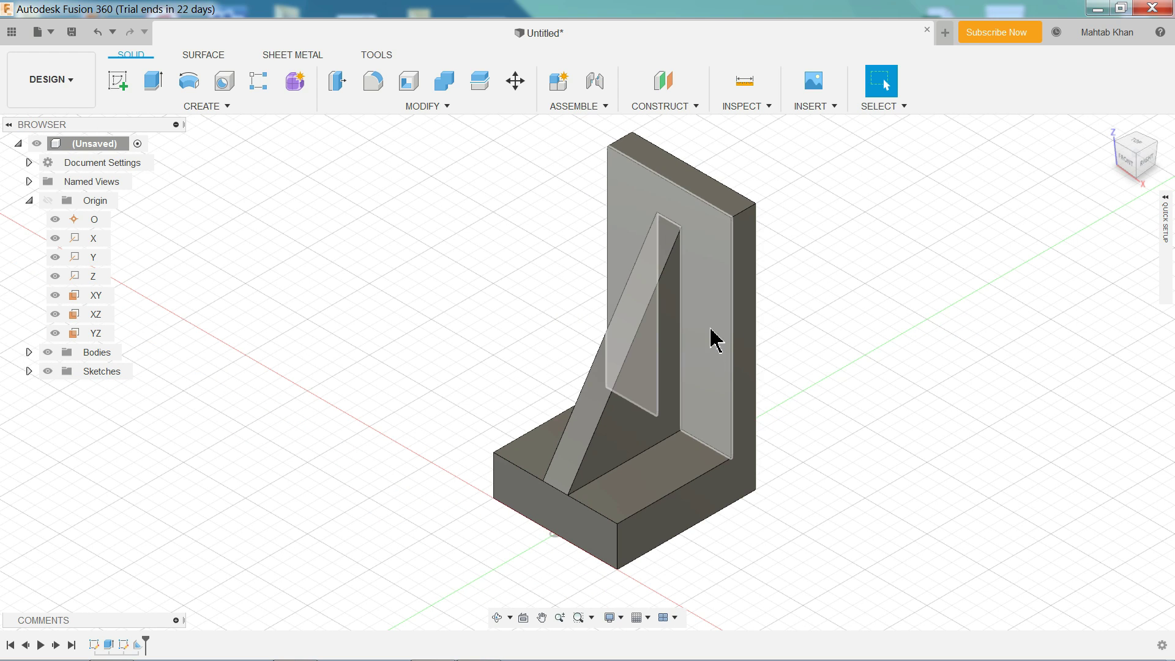
Bring up the 3.6 CI support reference drawing in Windows Photo Viewer
key(alt+Tab)
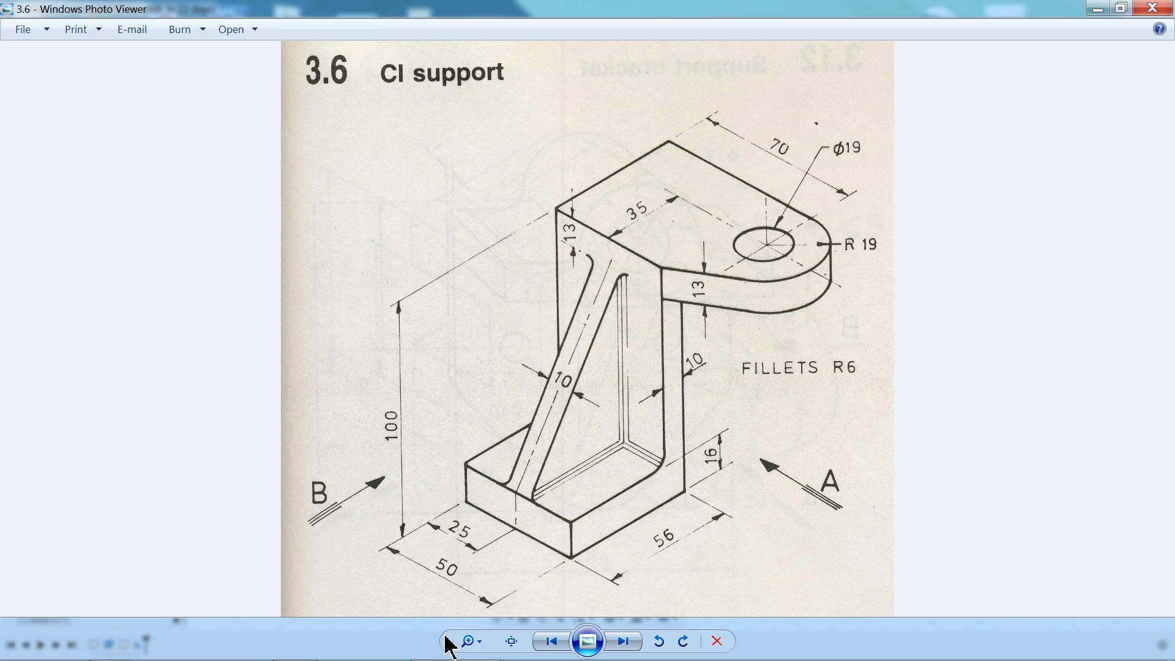
Sketch on the upright's top face a lug outline of straight lines and a rounded arc end
click(1098, 8)
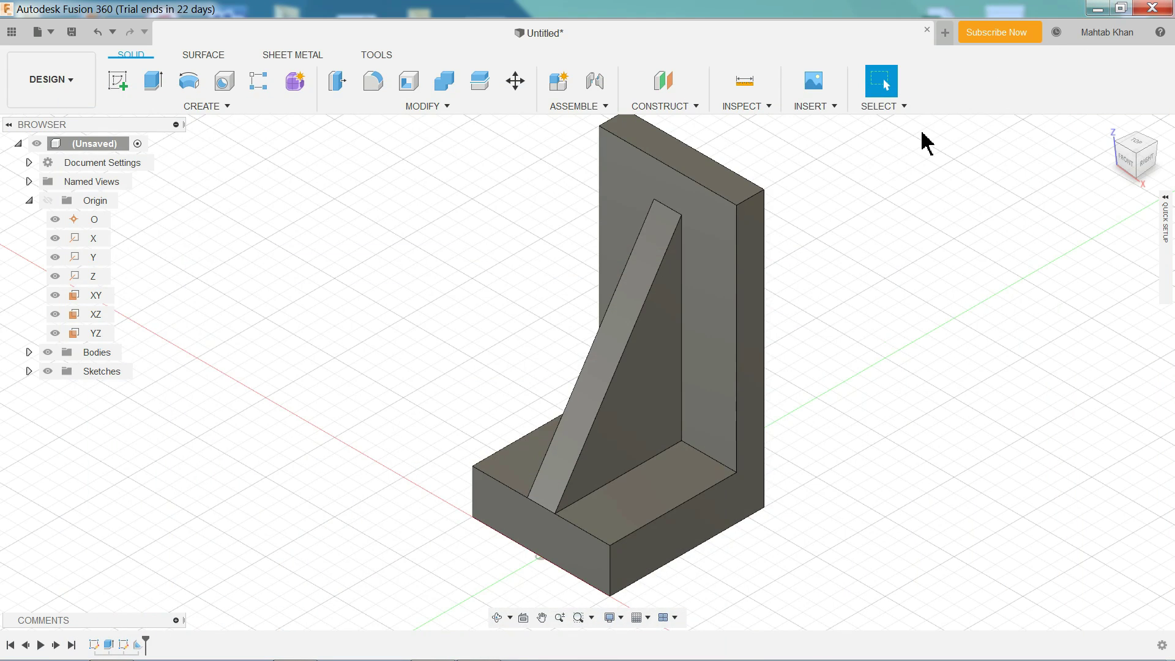
click(725, 192)
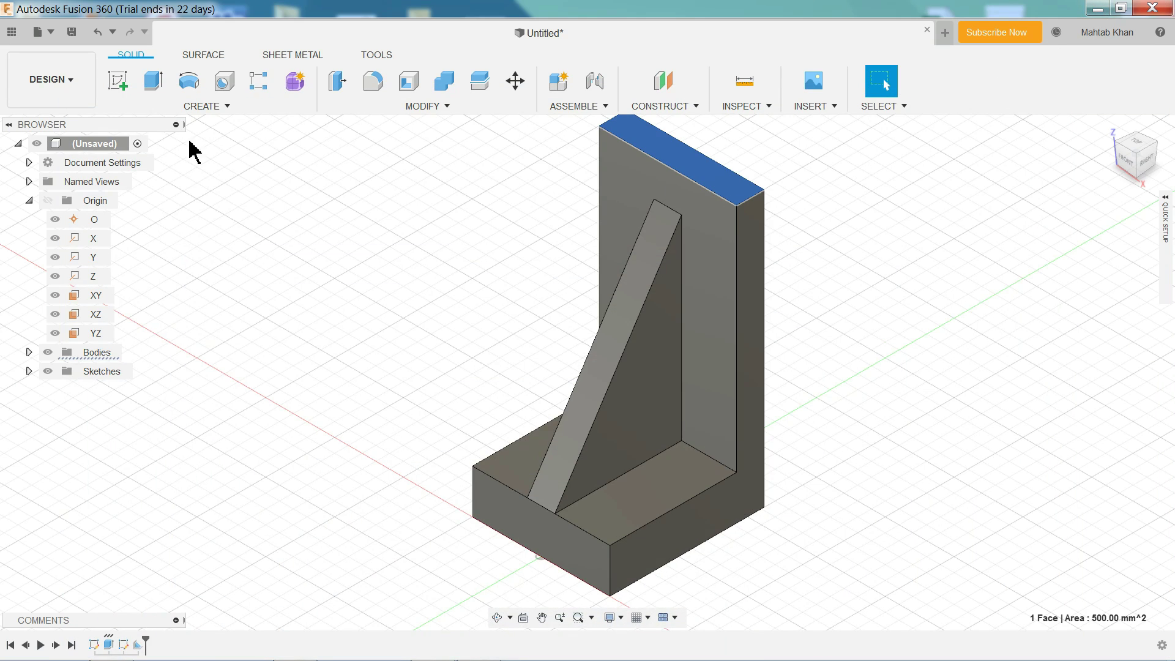
click(118, 82)
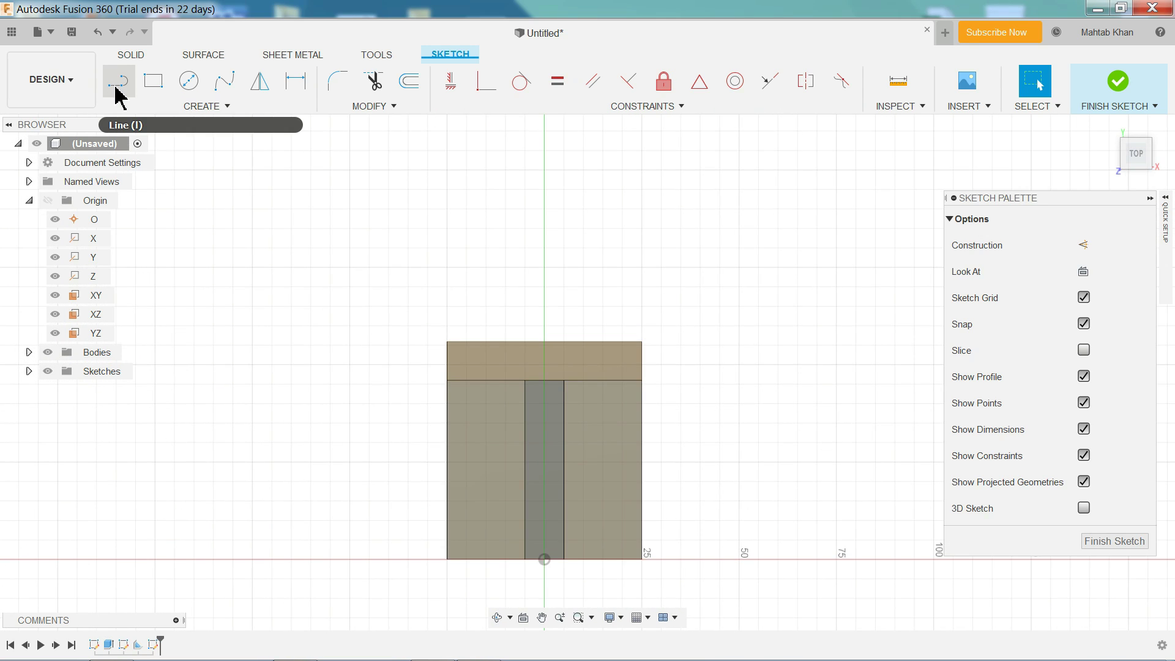
click(116, 89)
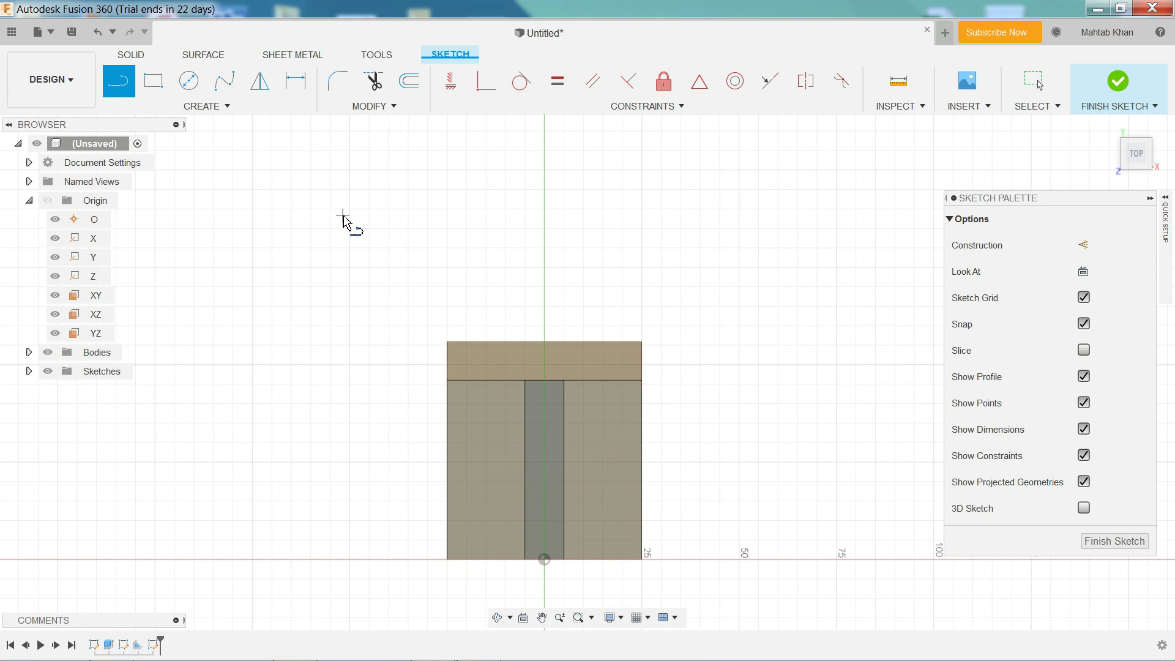
click(447, 380)
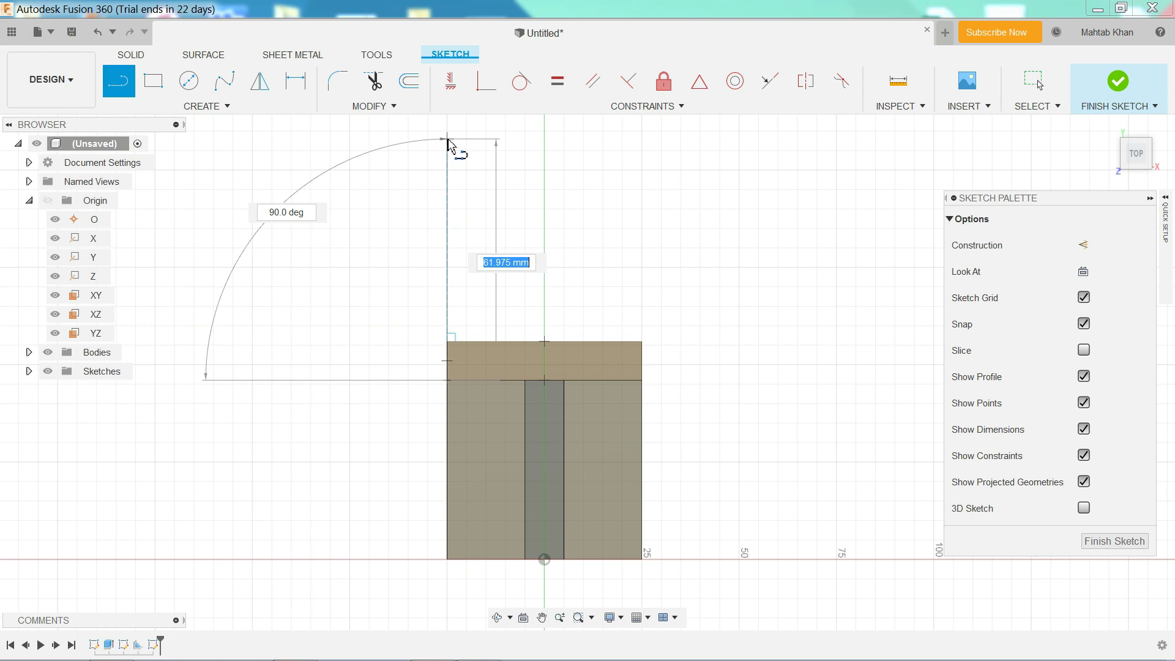
click(448, 139)
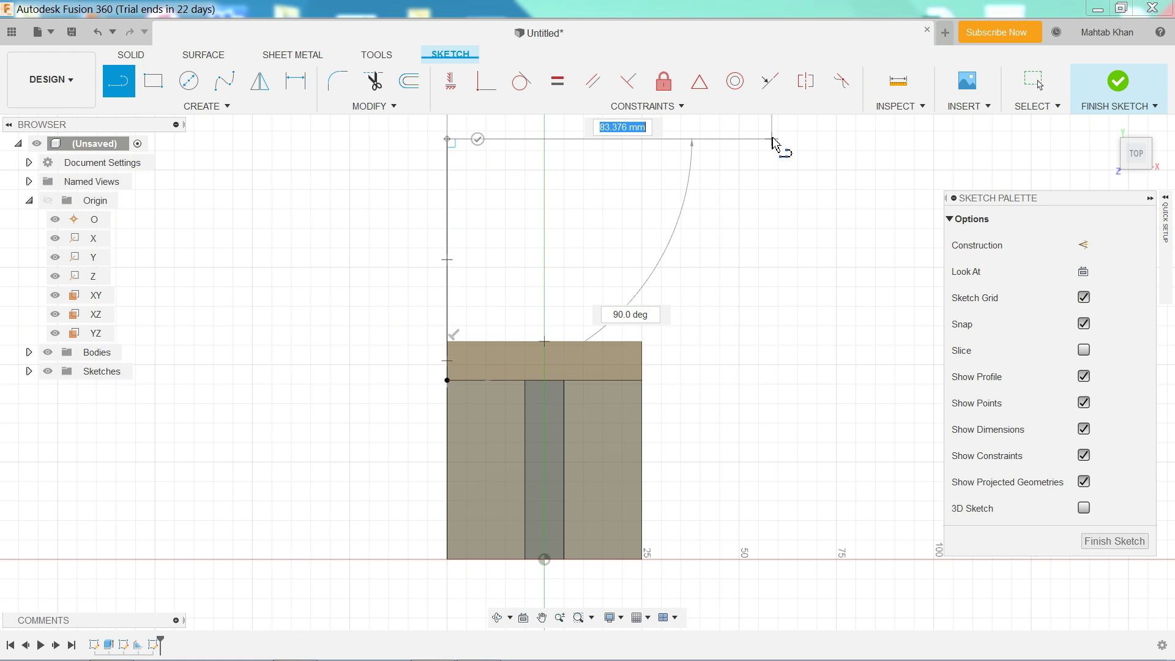
click(792, 140)
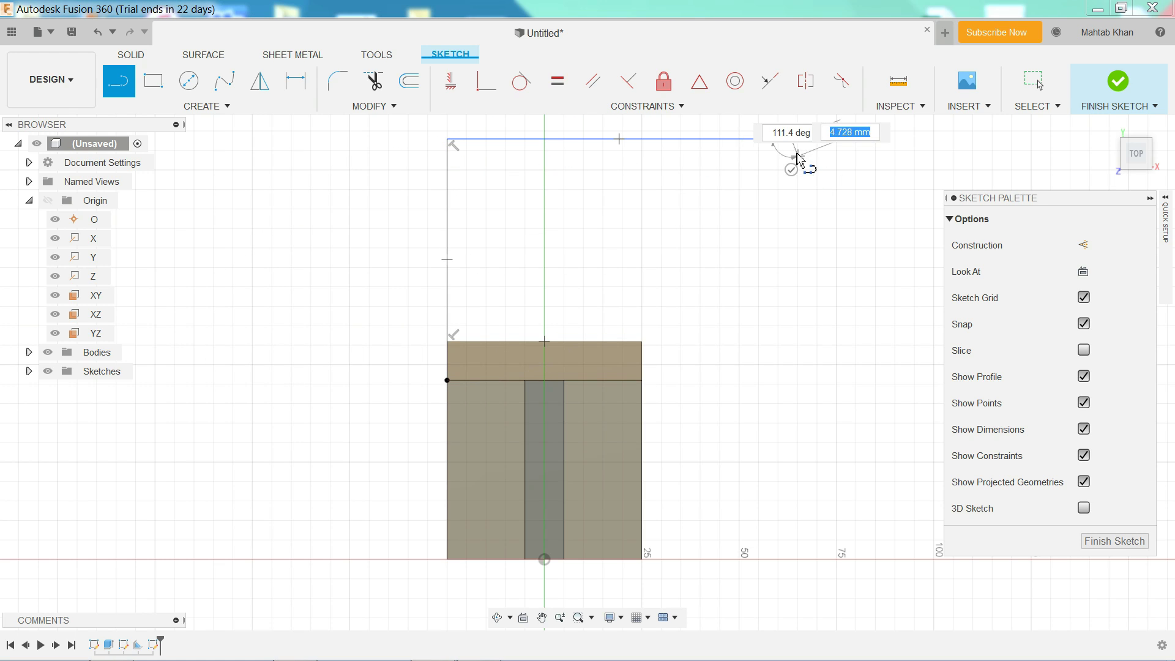
click(791, 139)
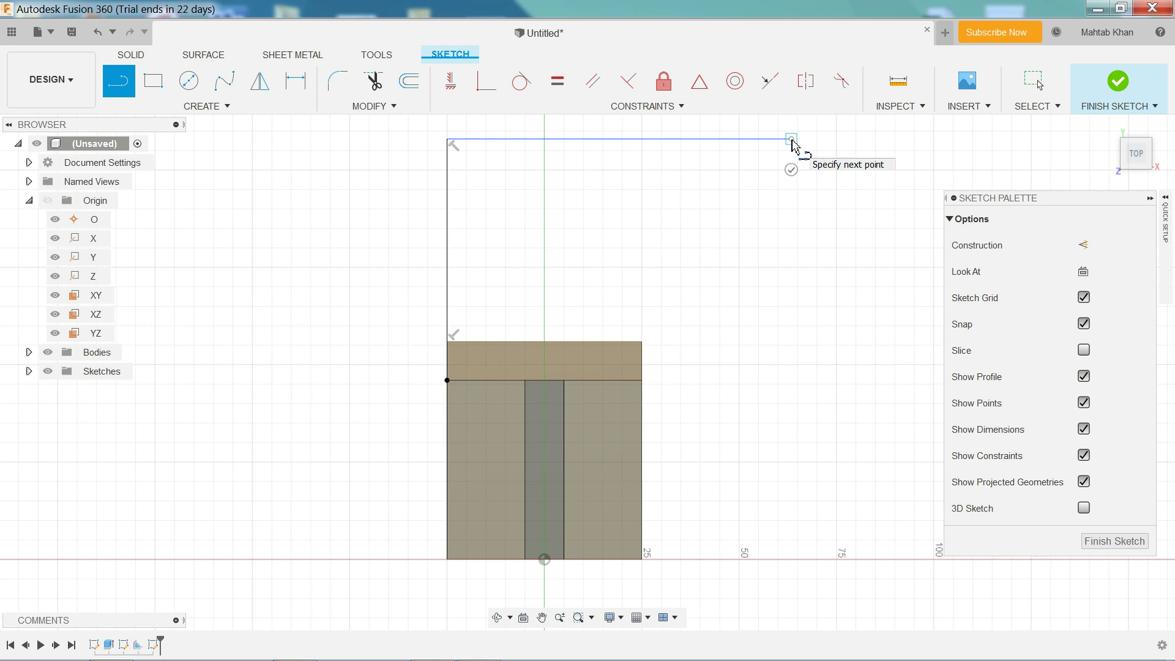
mouse_move(791, 145)
mouse_down()
mouse_move(816, 176)
mouse_move(844, 285)
mouse_up()
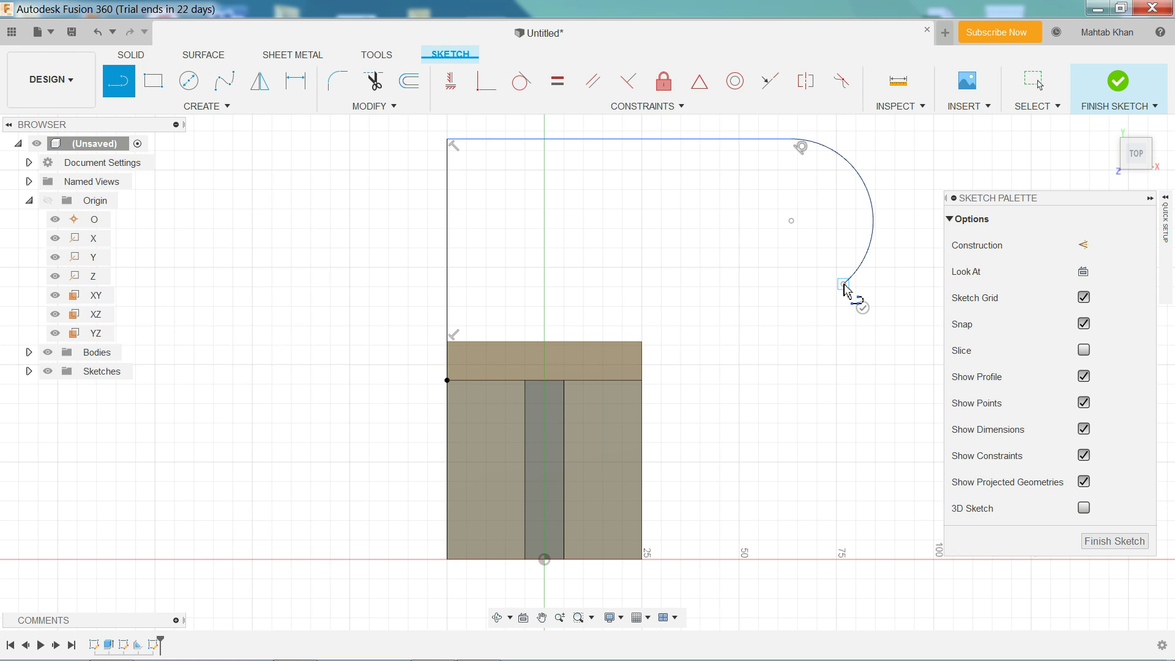
click(642, 381)
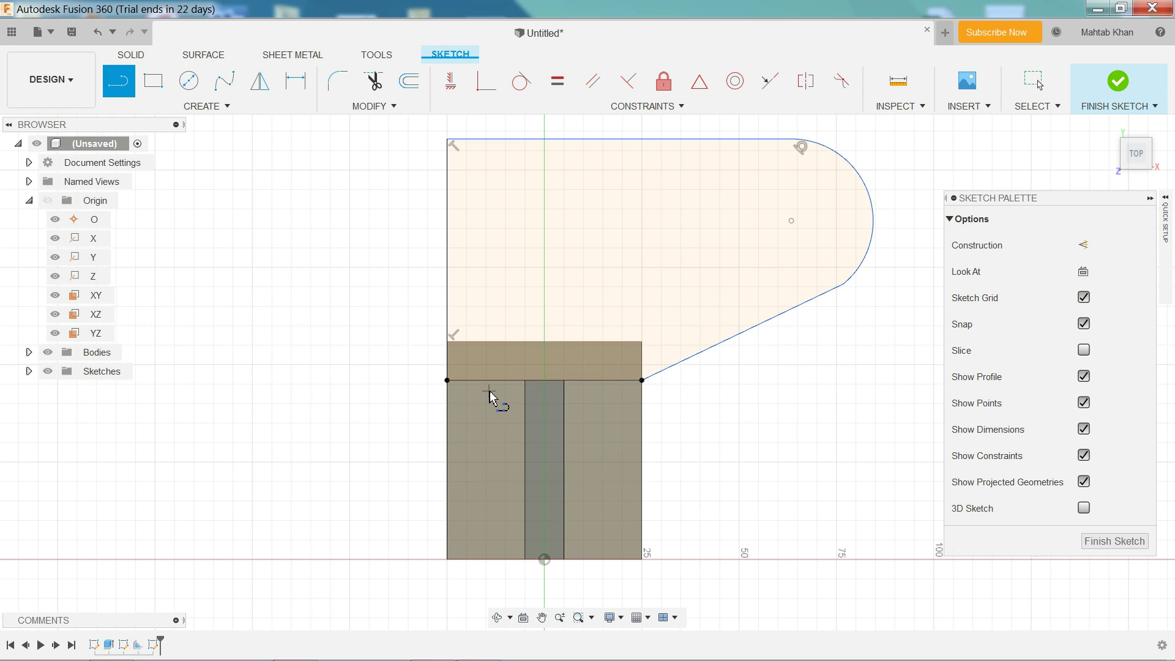
key(Escape)
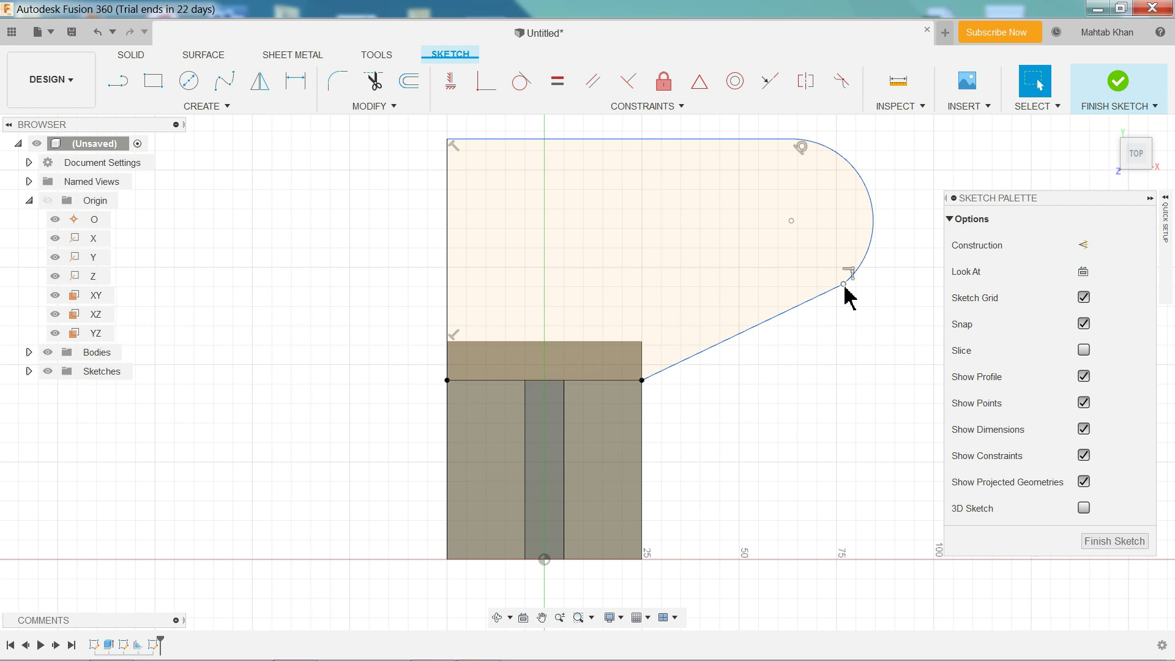
Make the slanted line tangent to the rounded arc
click(524, 84)
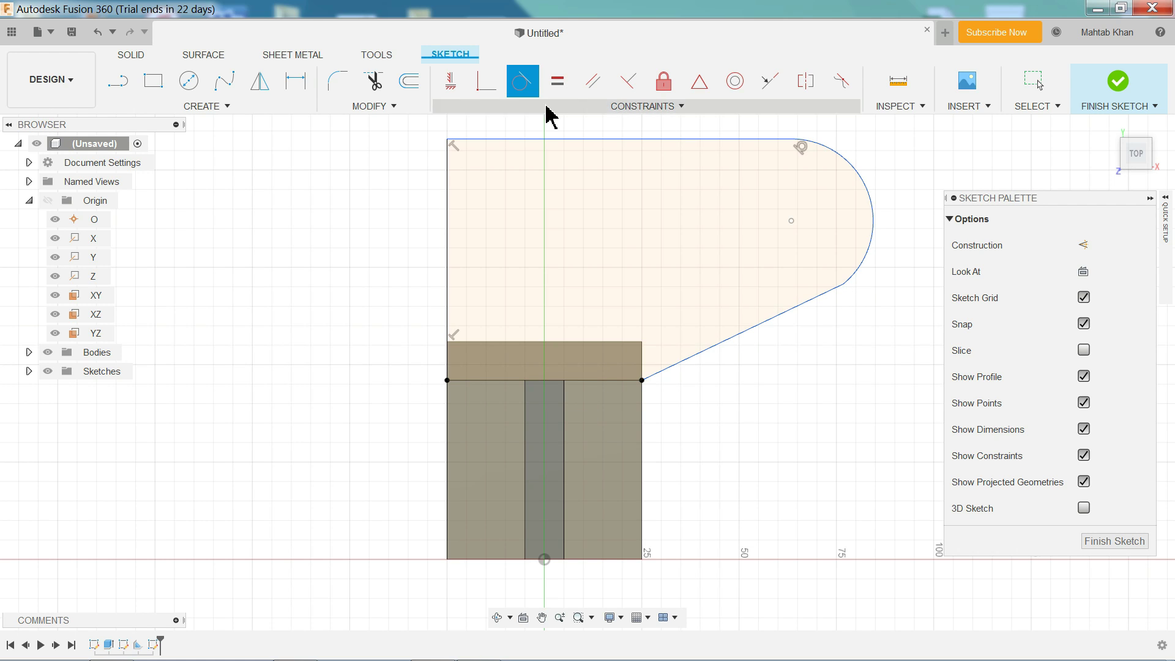
click(863, 270)
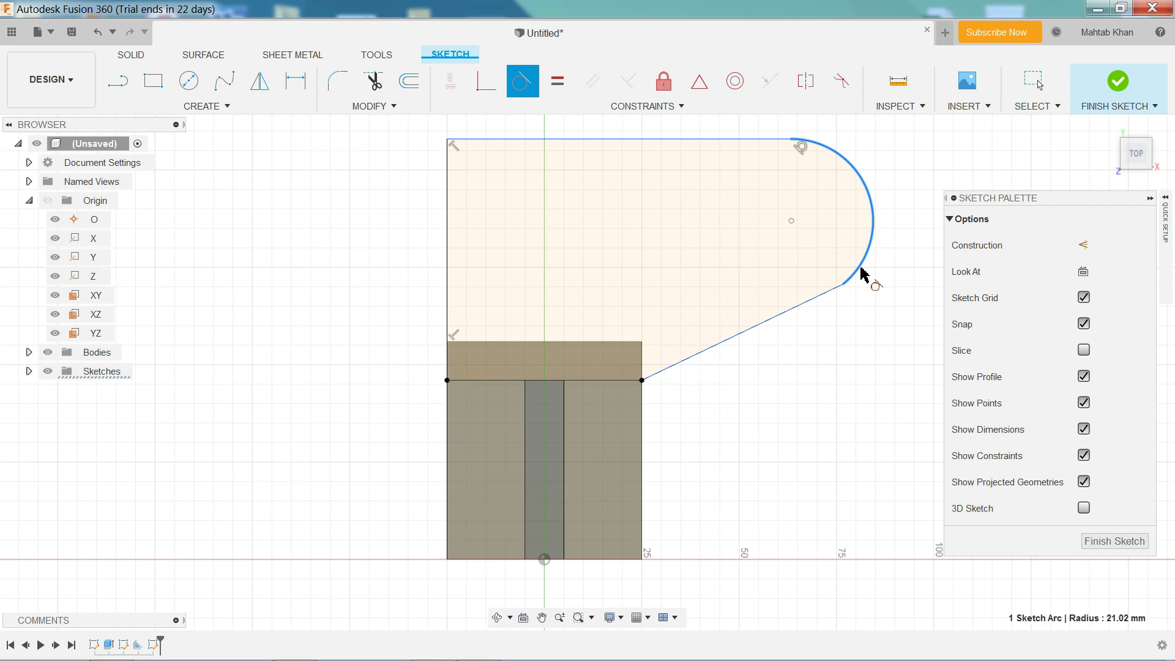
click(825, 299)
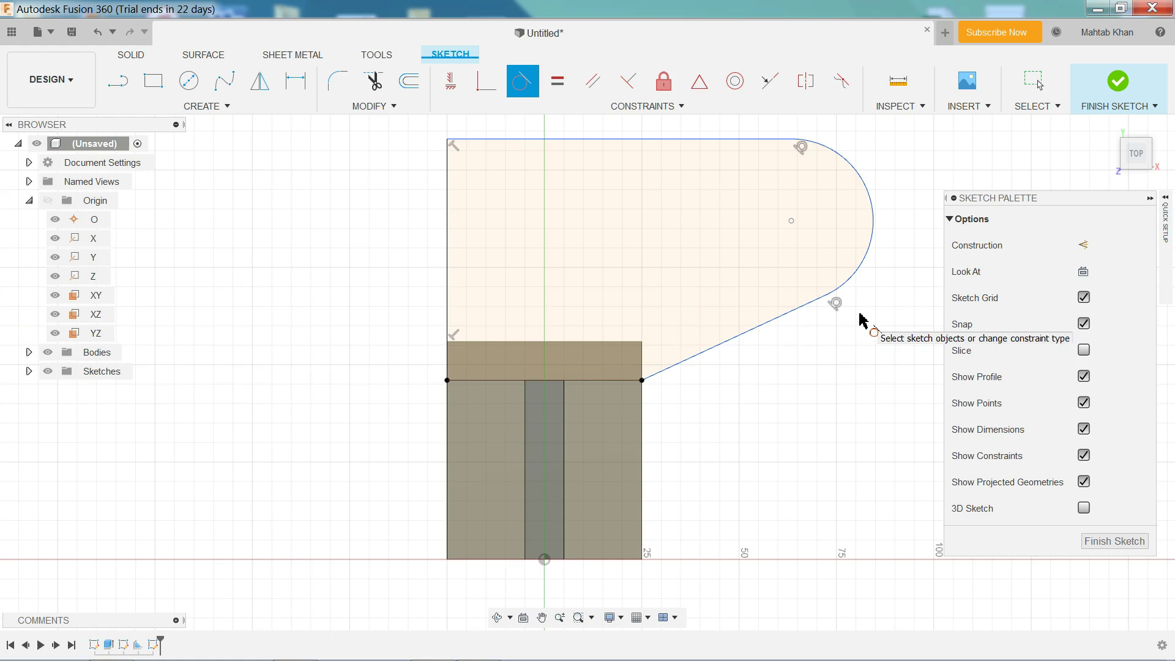
key(Escape)
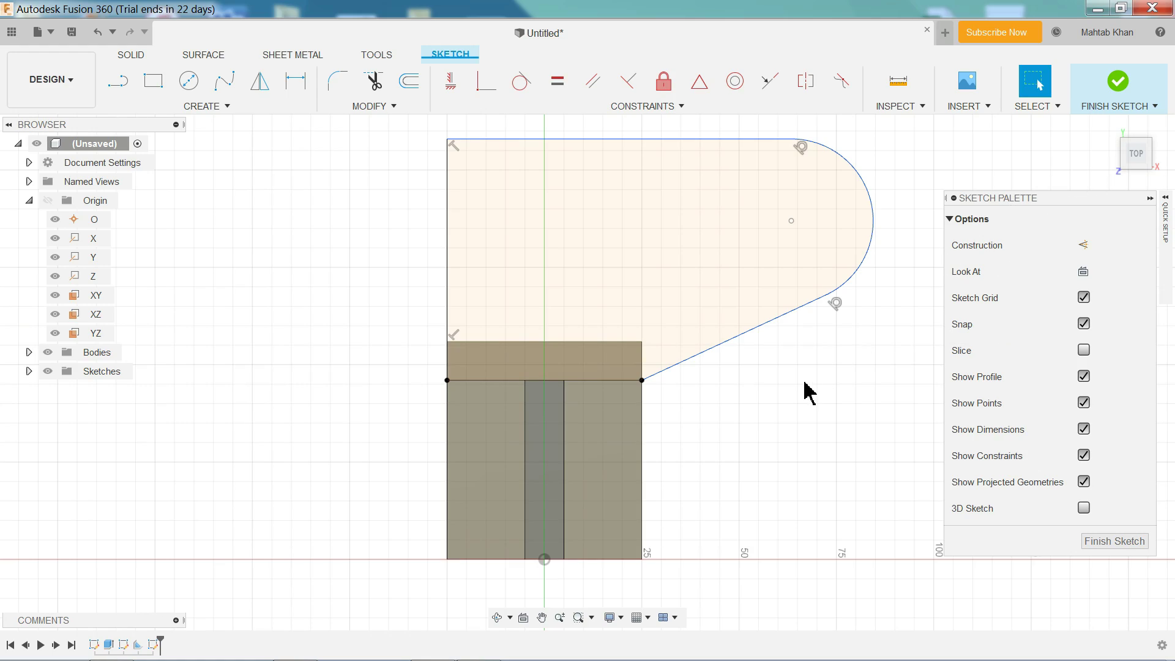
Draw a 50 mm line along the upright's top edge to close the lug profile
mouse_move(807, 393)
shift+middle_down()
mouse_move(809, 349)
mouse_move(759, 354)
mouse_move(784, 296)
mouse_move(758, 336)
mouse_move(774, 338)
shift+middle_up()
scroll(787, 380, down, 5)
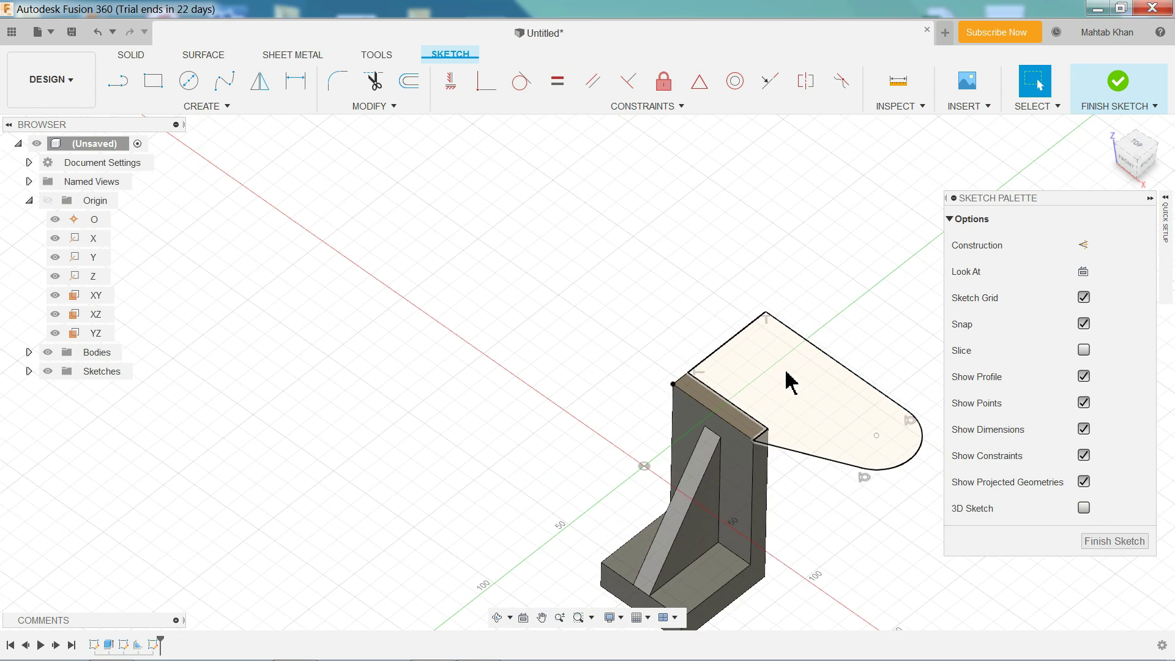
scroll(891, 432, up, 2)
scroll(682, 409, up, 3)
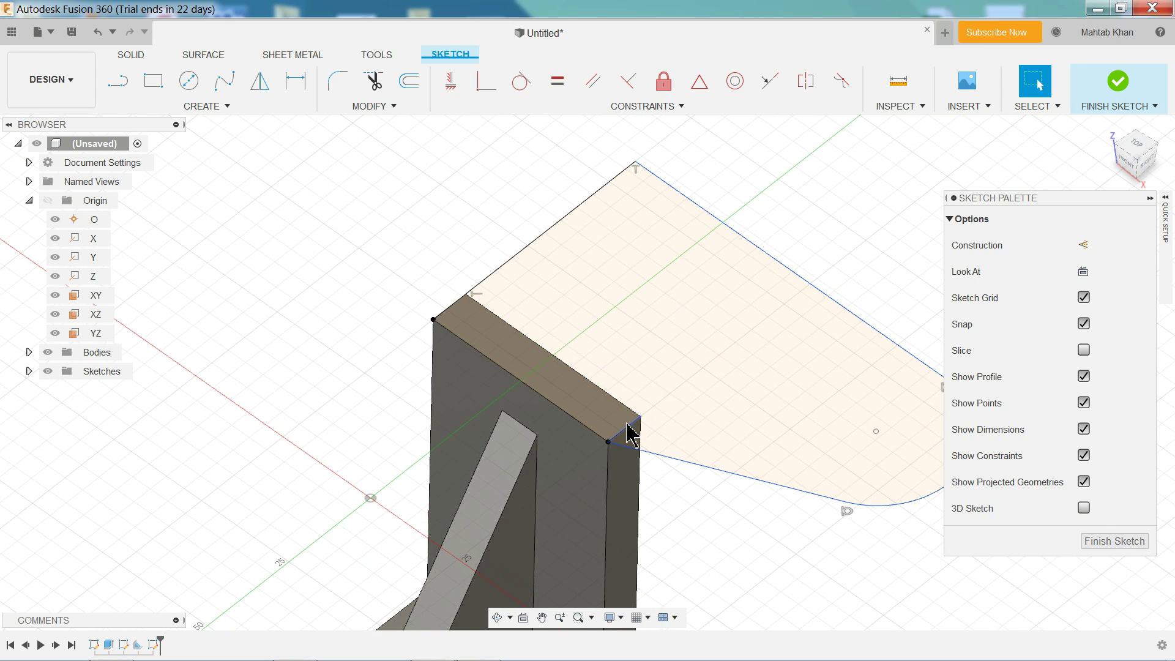
click(120, 85)
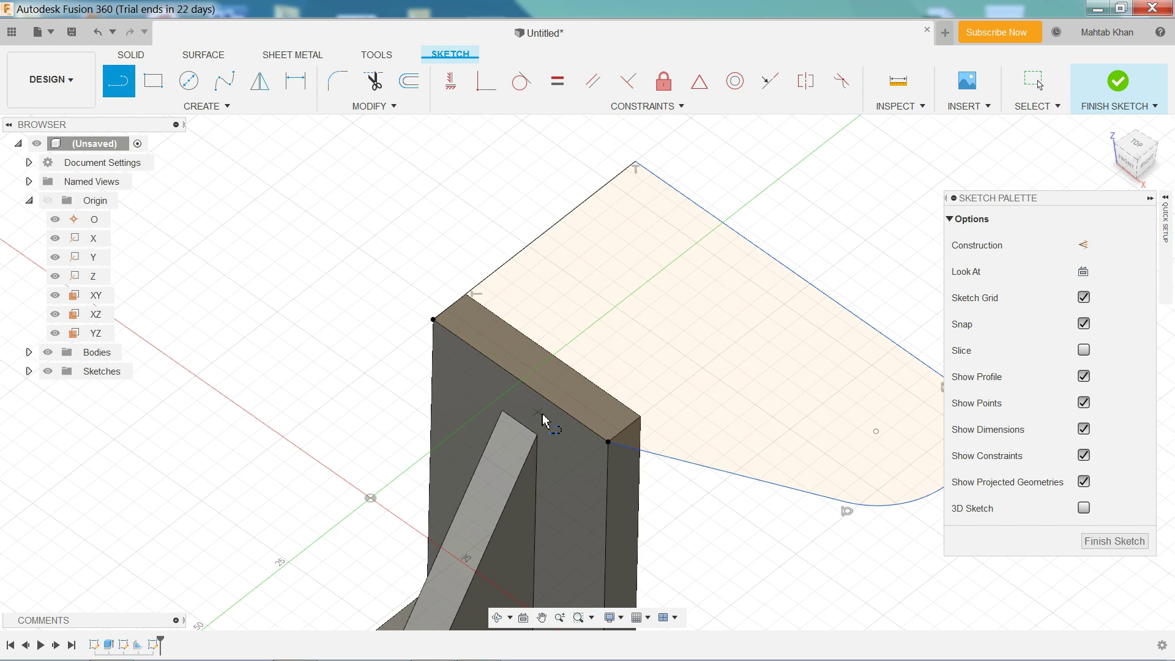
click(608, 442)
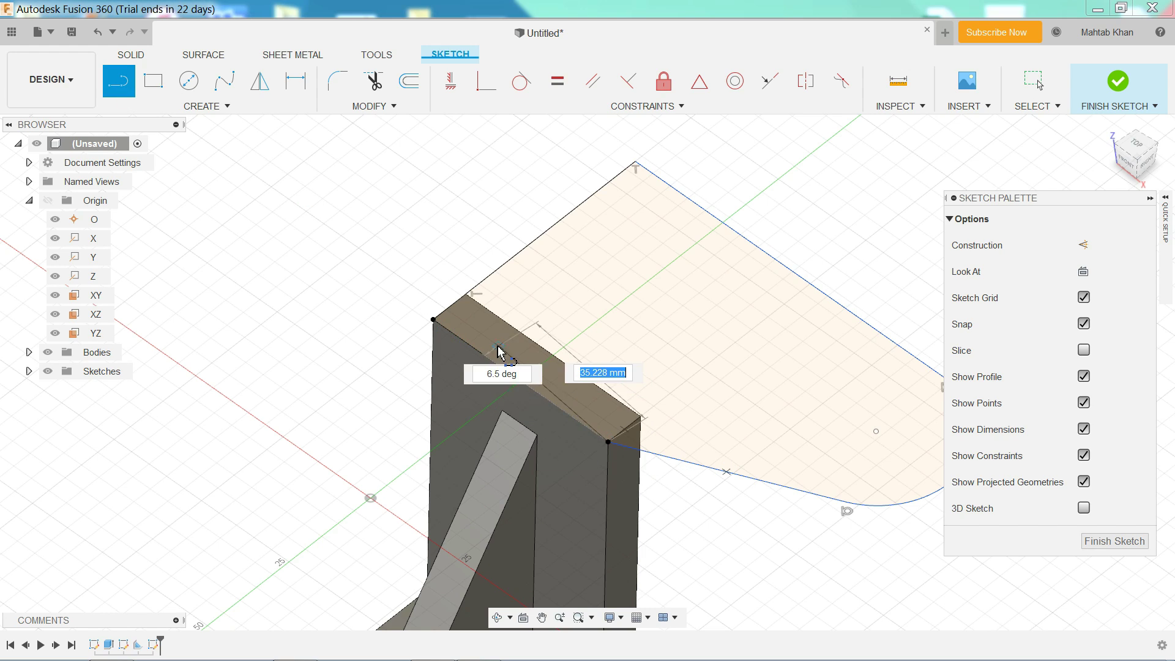
click(433, 319)
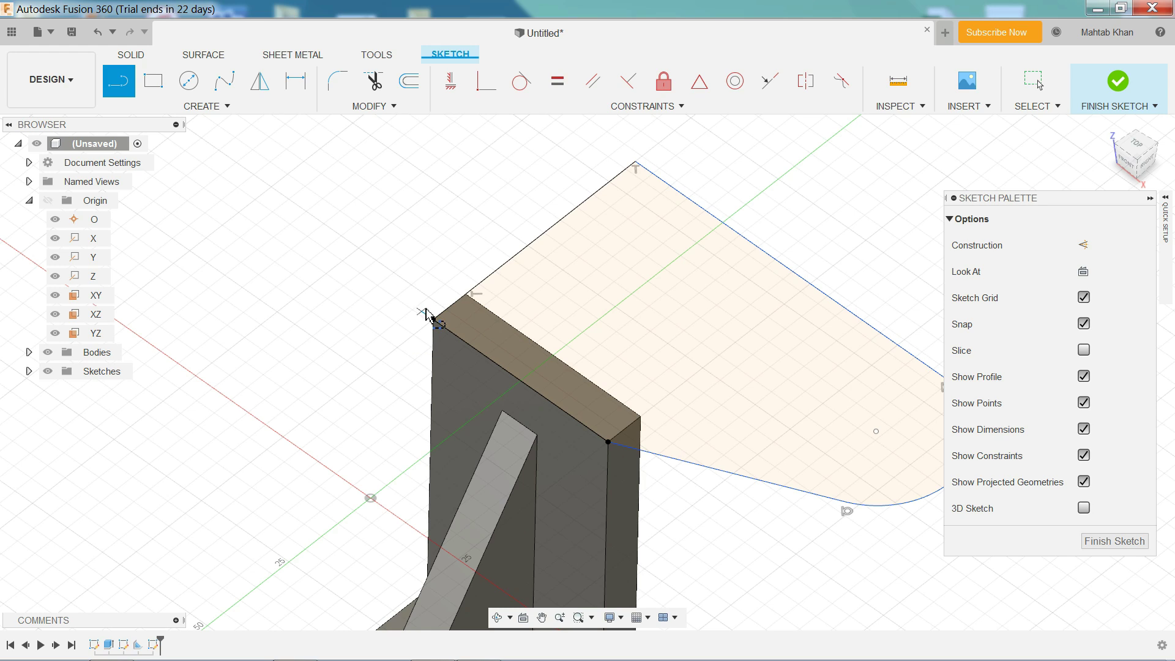
key(Escape)
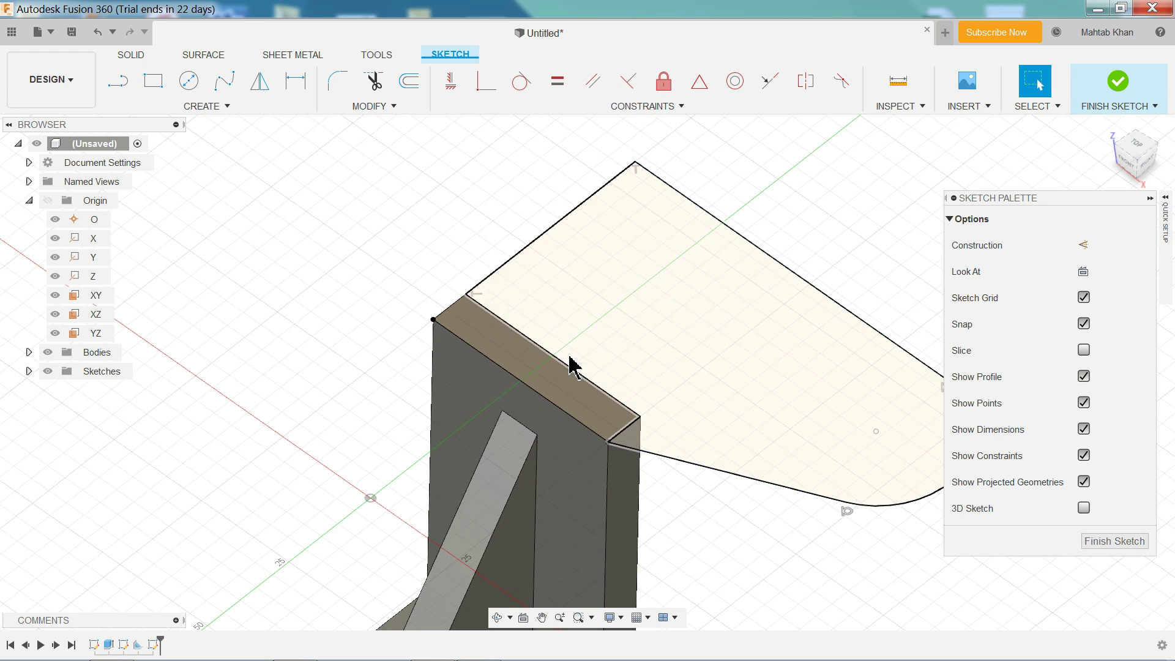
click(575, 371)
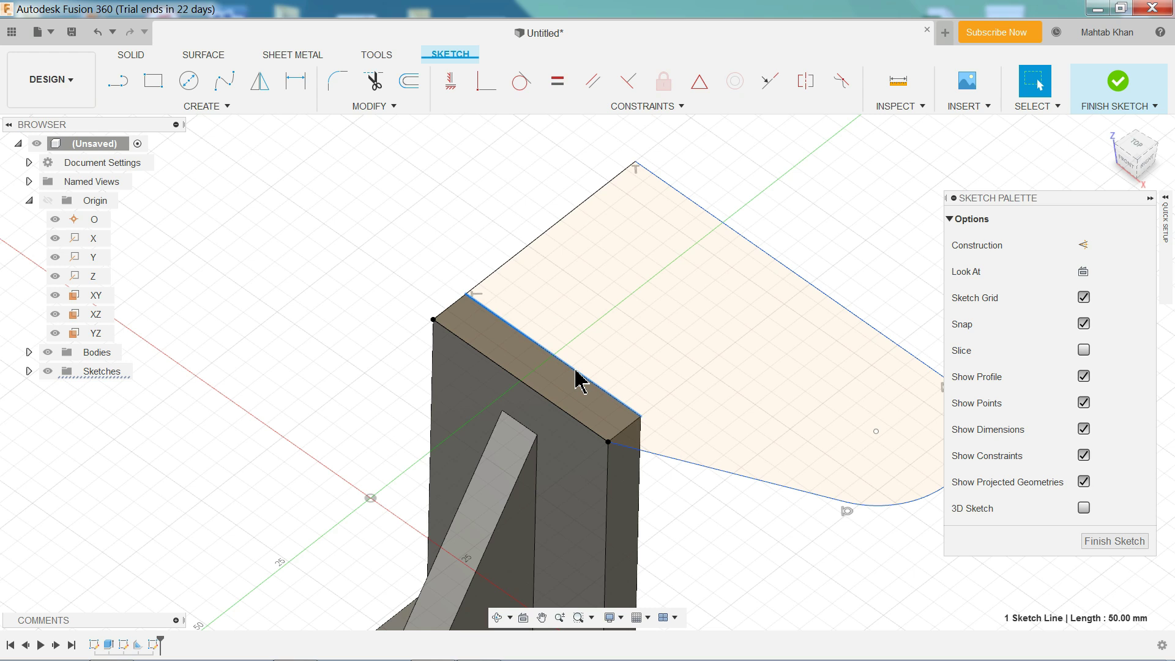
click(578, 379)
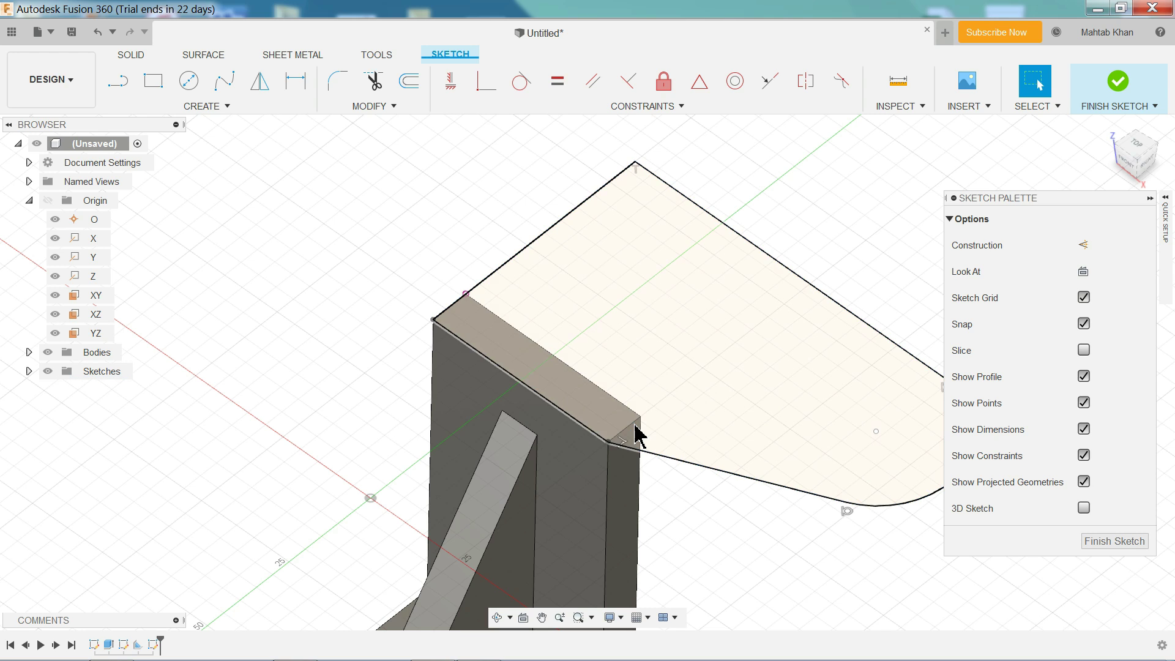
scroll(698, 404, down, 3)
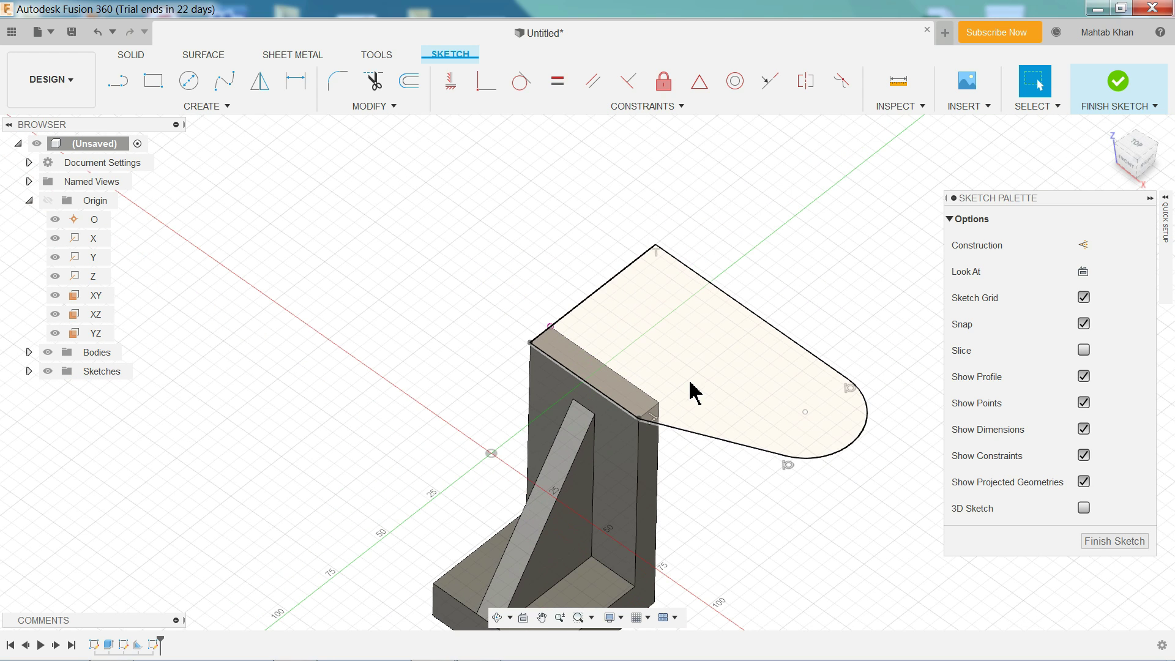
Draw a centre-diameter circle at the rounded arc's centre for the hole
scroll(853, 452, up, 3)
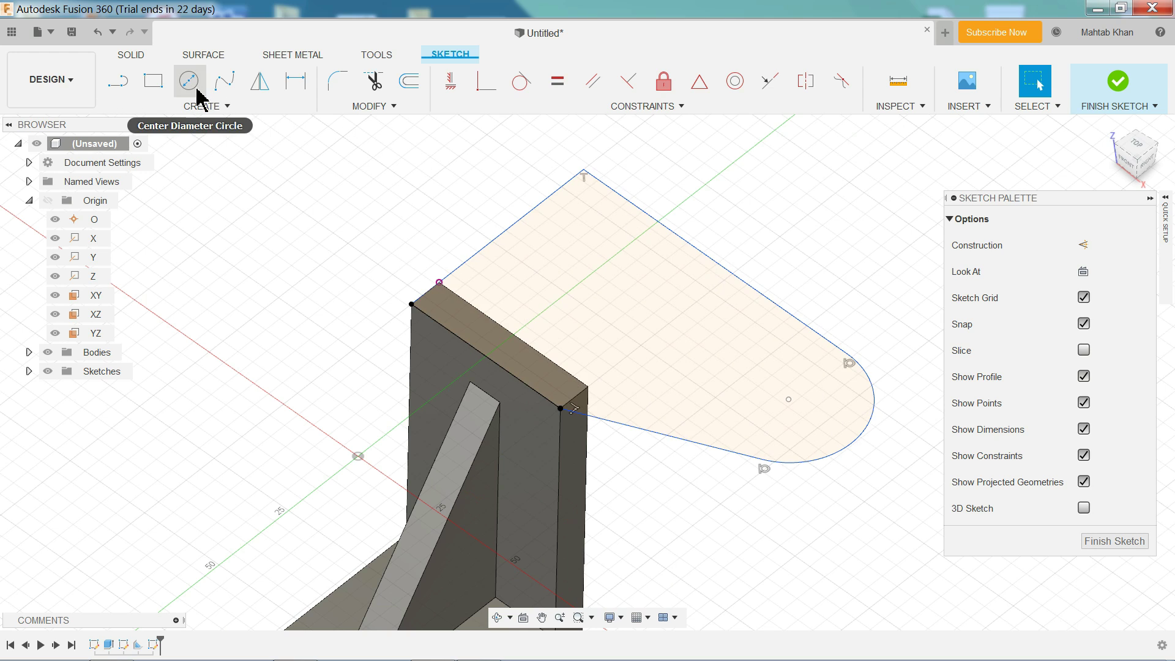
click(189, 80)
scroll(836, 413, up, 3)
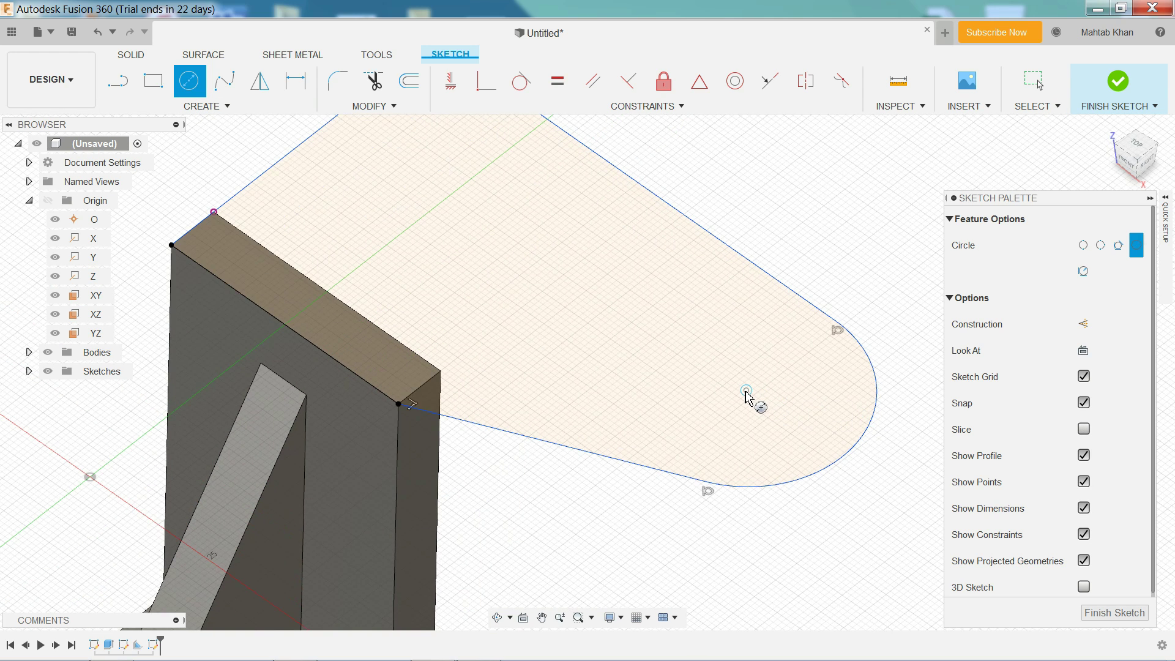
click(747, 397)
click(789, 380)
scroll(807, 303, down, 2)
scroll(747, 199, up, 2)
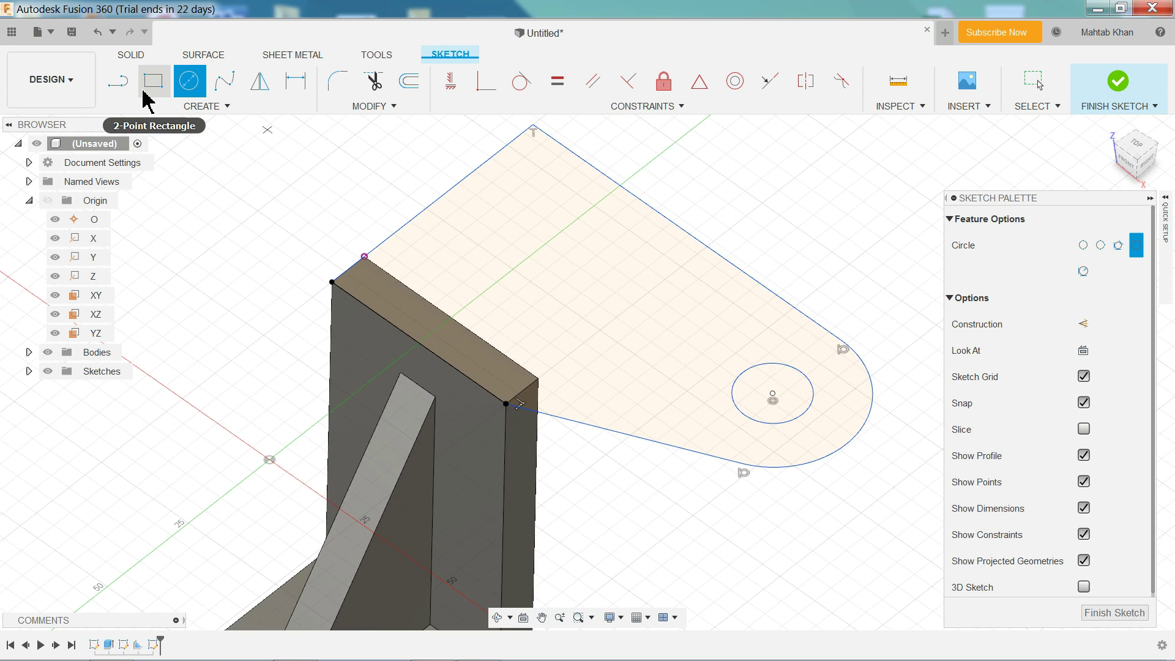
Dimension the straight edge from the upright's corner to 54 mm, viewed from the top
click(203, 106)
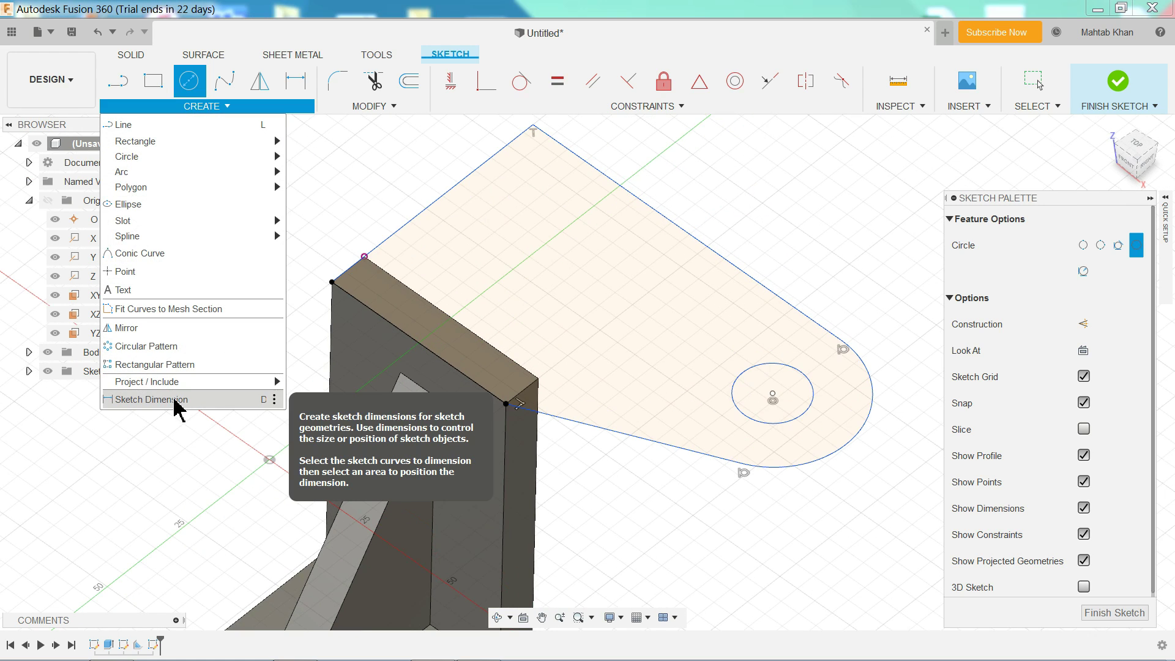
click(260, 399)
click(421, 214)
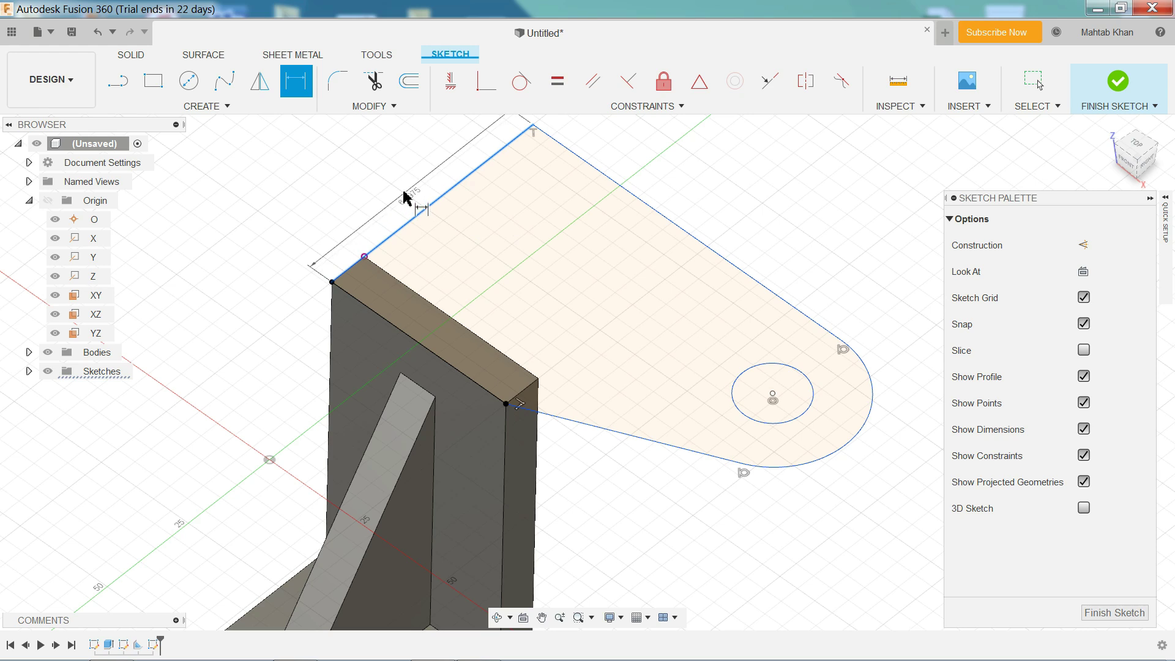
click(401, 193)
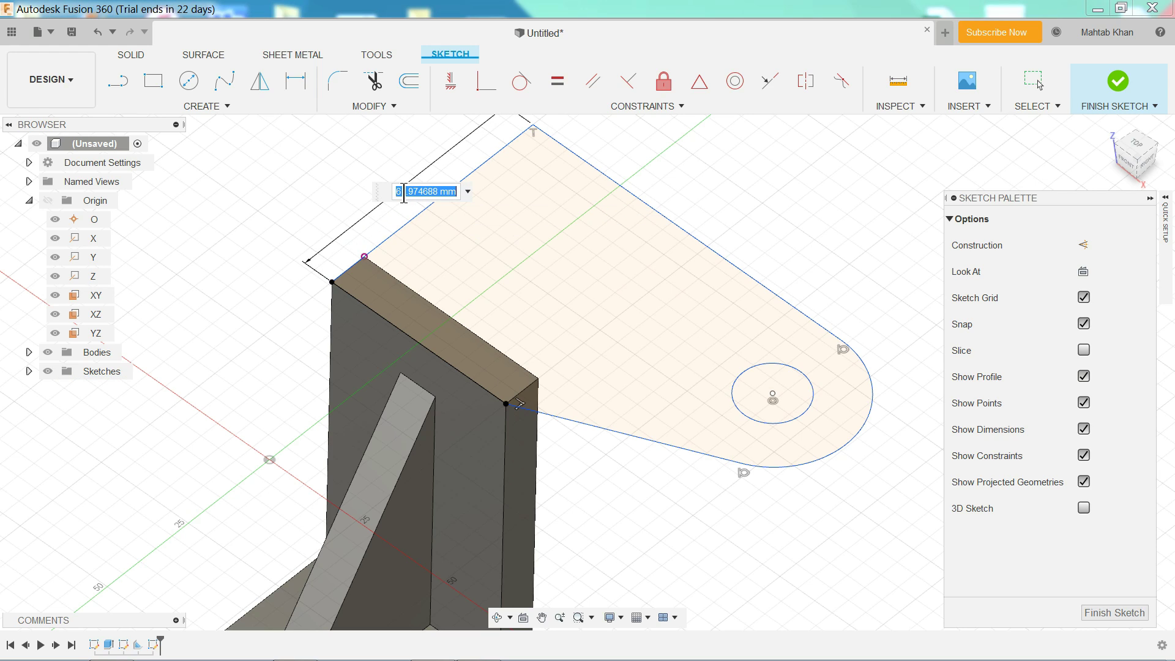
text(54)
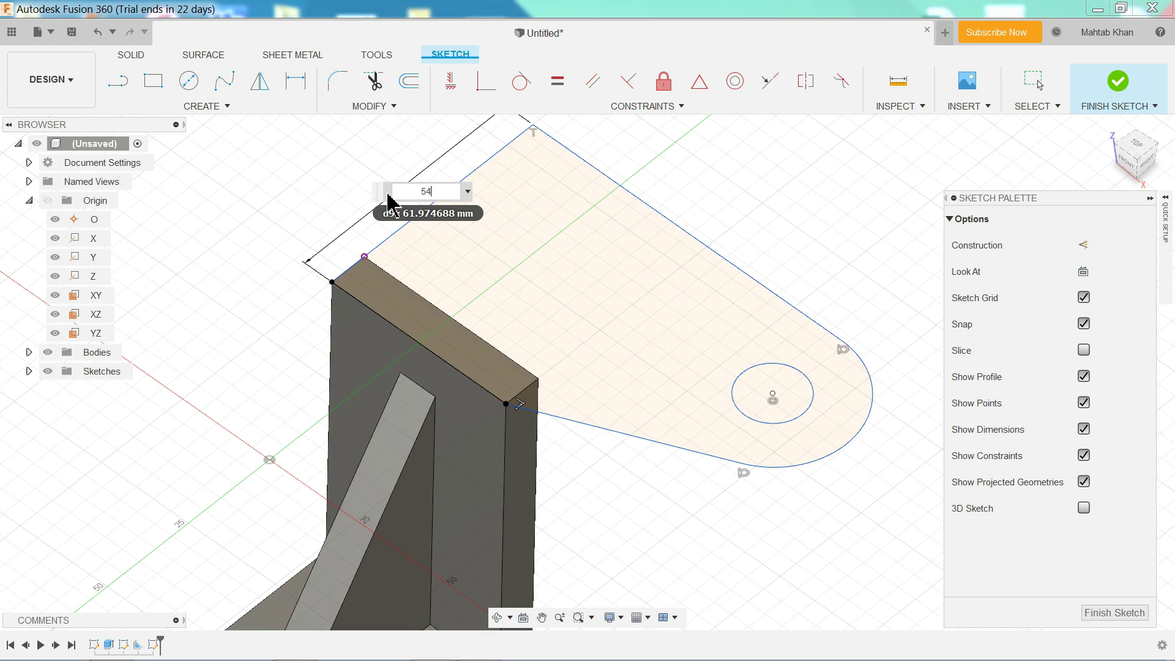
key(Return)
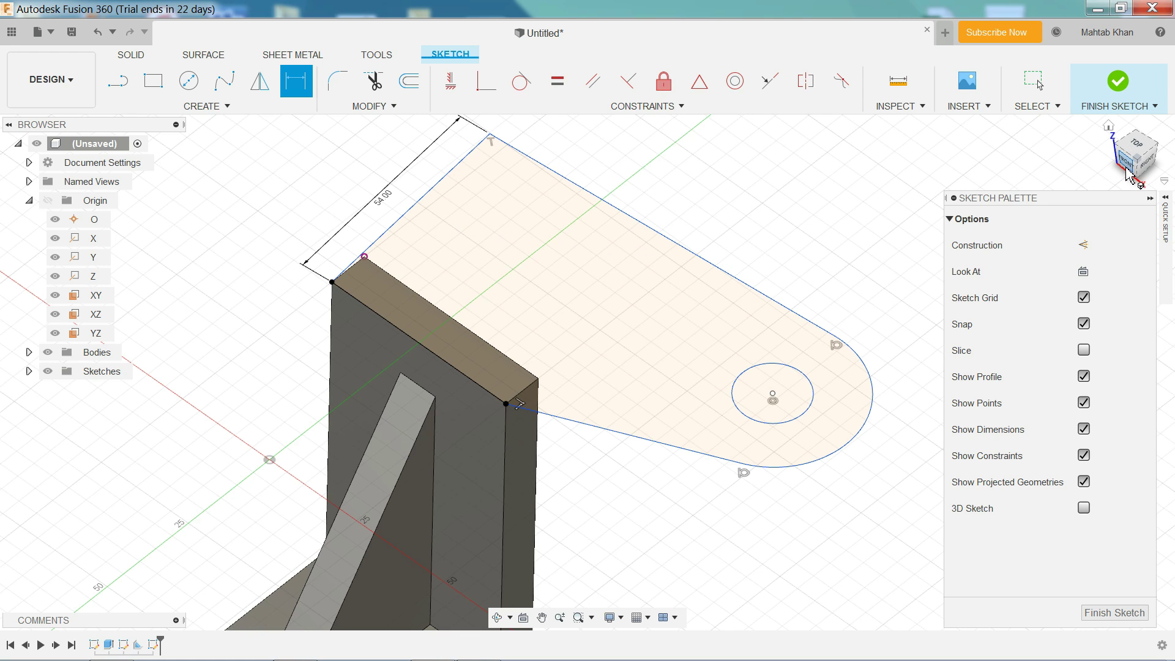
click(1141, 149)
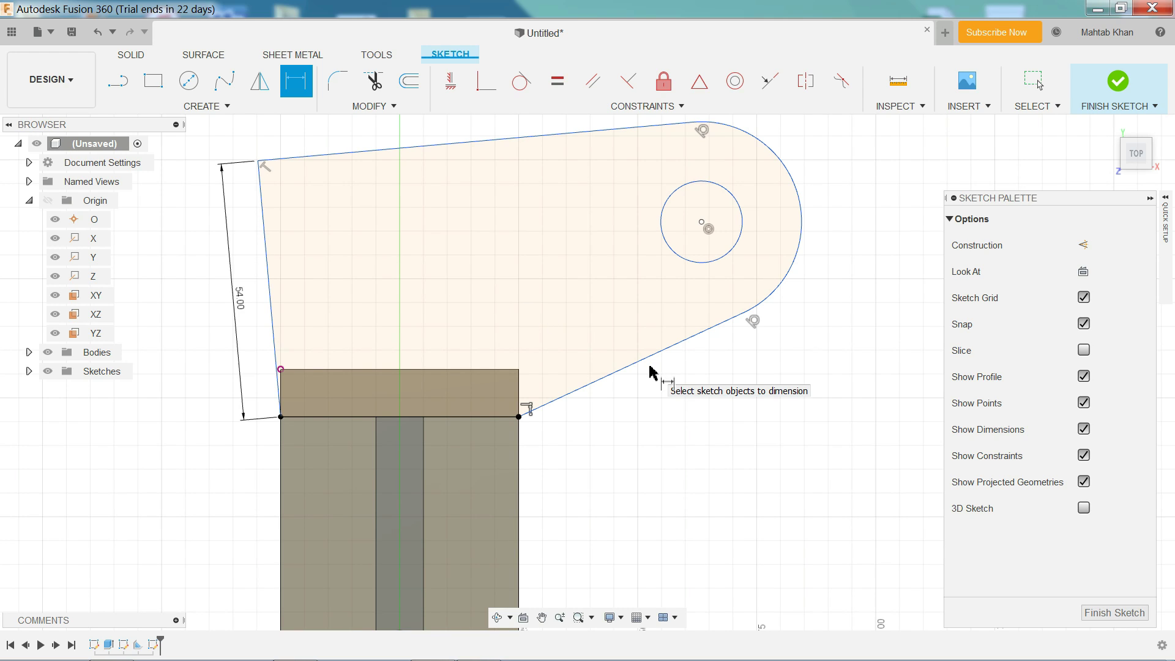
key(Escape)
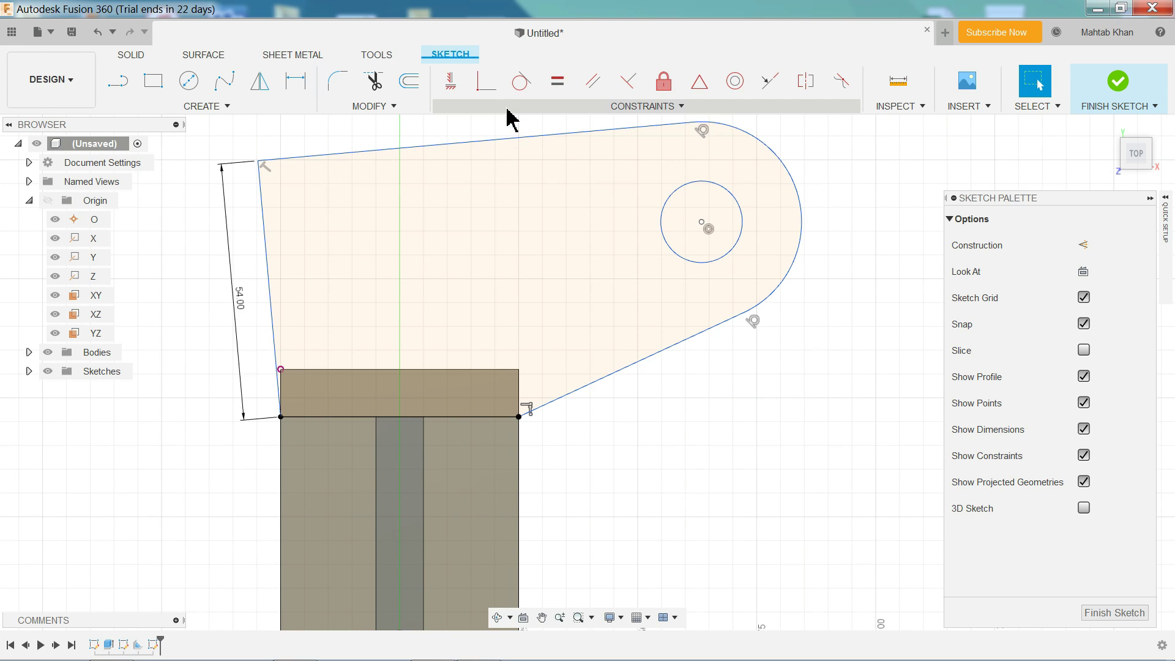
Make the lug's left edge collinear with the upright's side and reposition the slanted edge
click(630, 84)
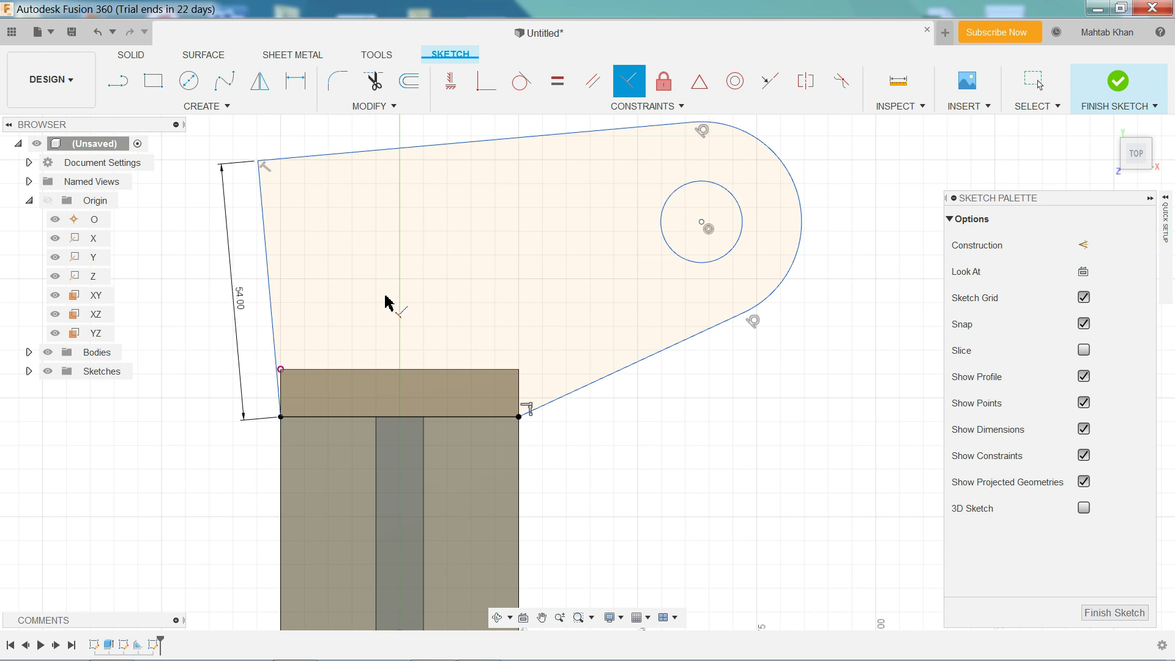
click(273, 333)
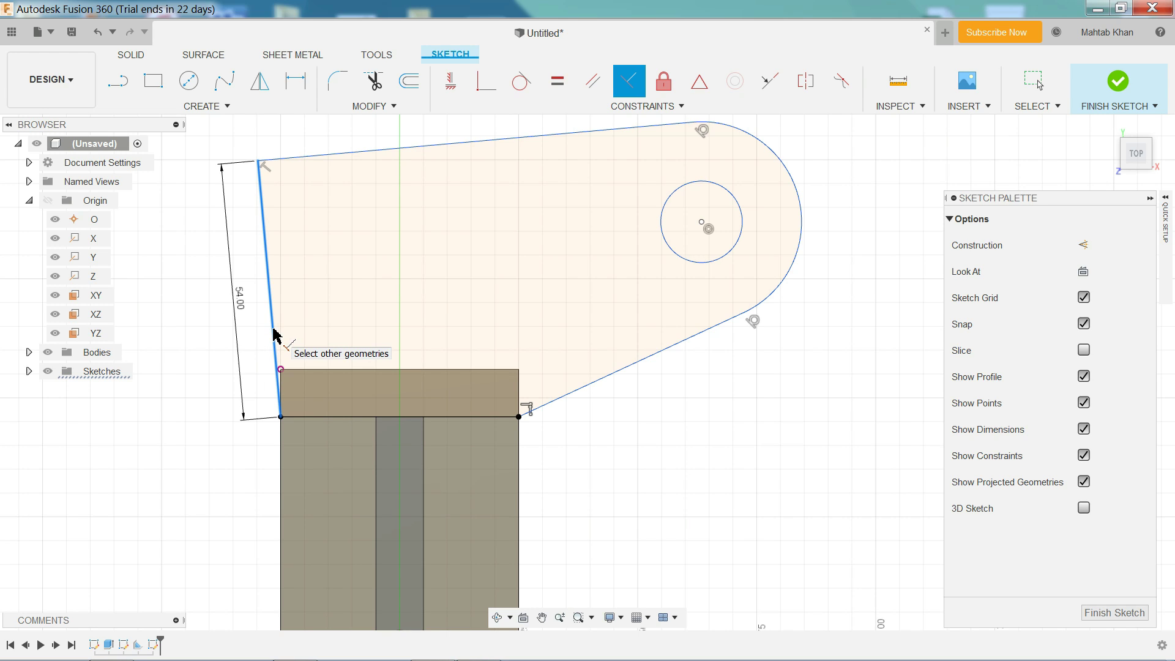
key(Escape)
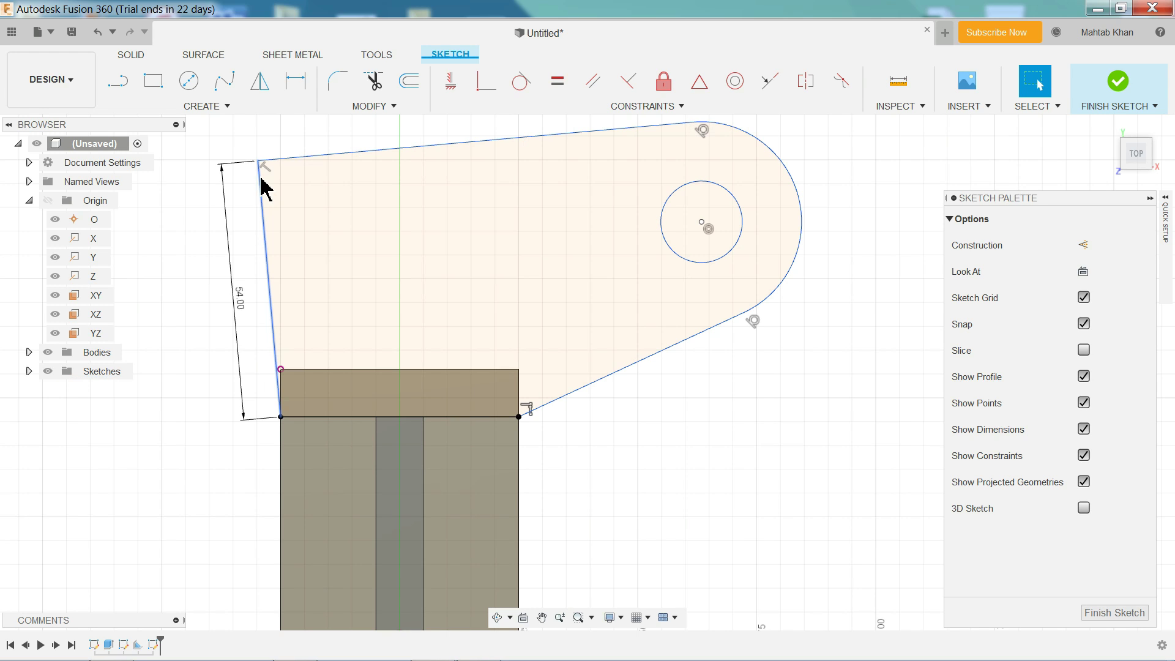
mouse_move(260, 185)
mouse_down()
mouse_move(312, 202)
mouse_move(245, 184)
mouse_move(251, 206)
mouse_up()
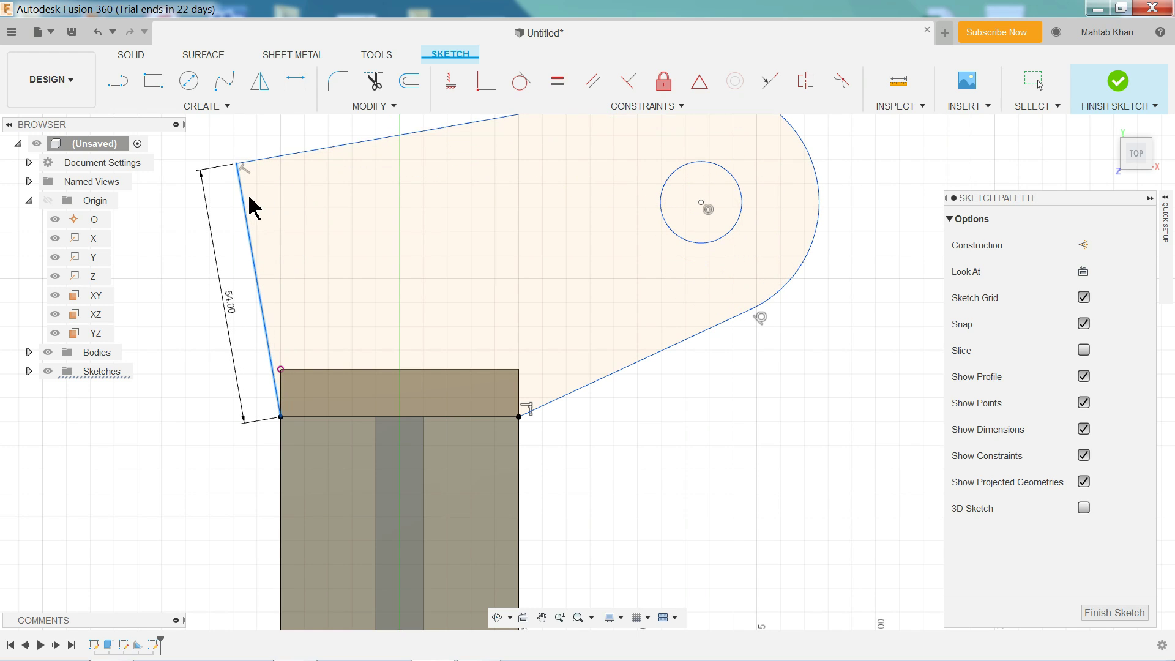
click(771, 84)
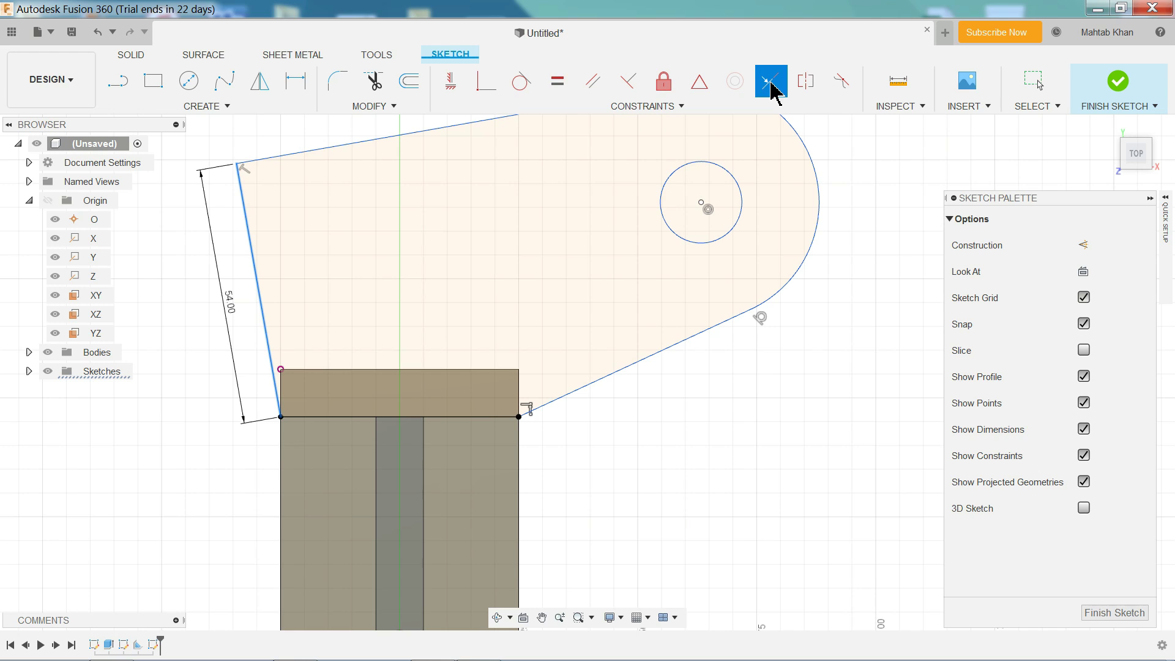
click(280, 395)
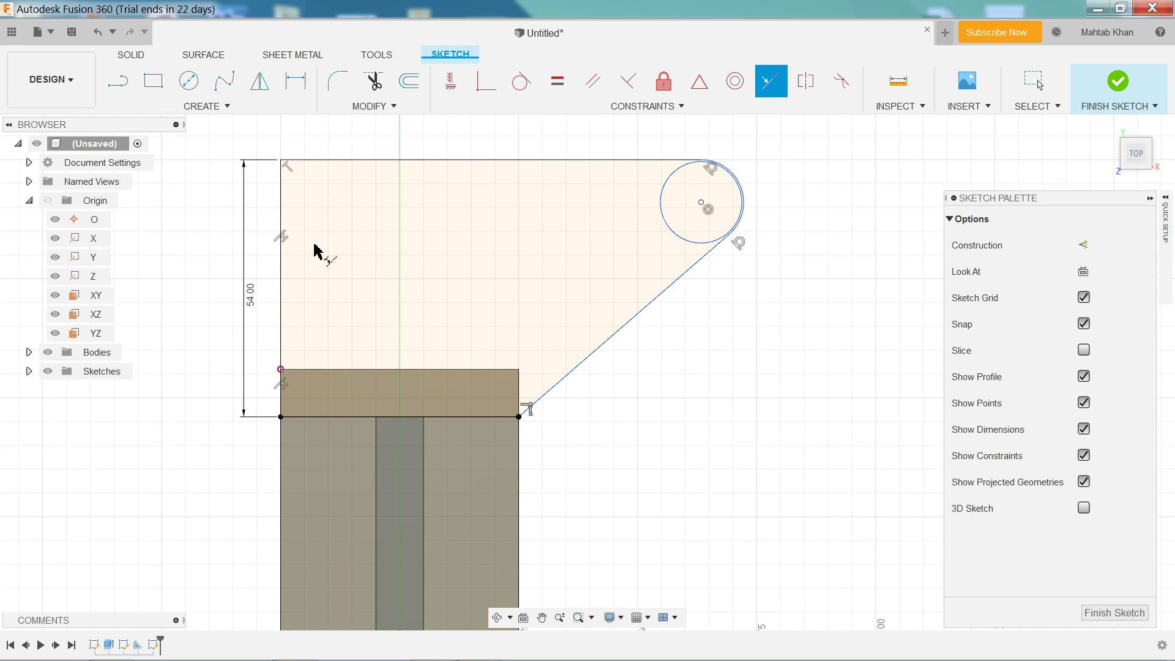
key(Escape)
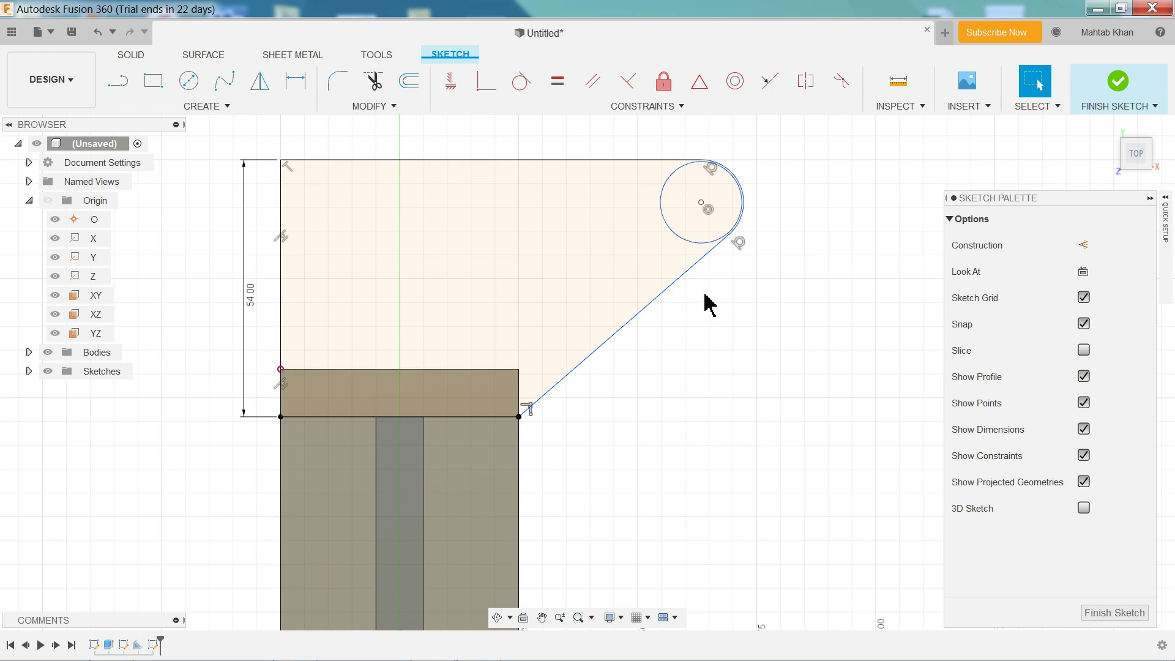
drag(711, 258, 780, 346)
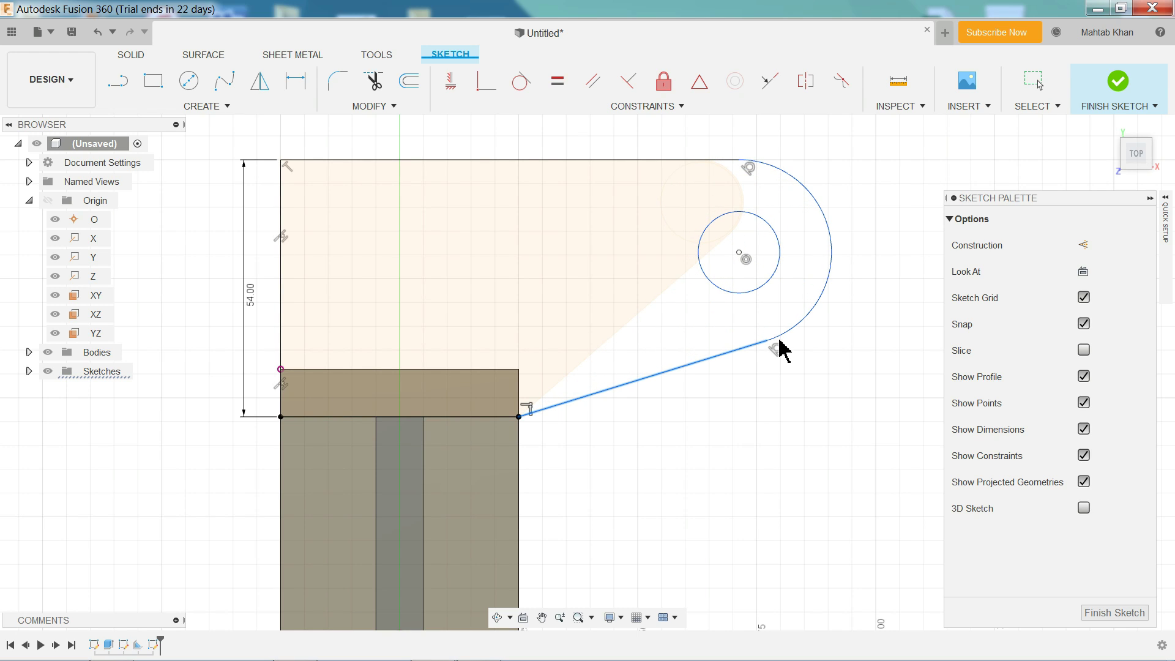
click(734, 412)
click(228, 106)
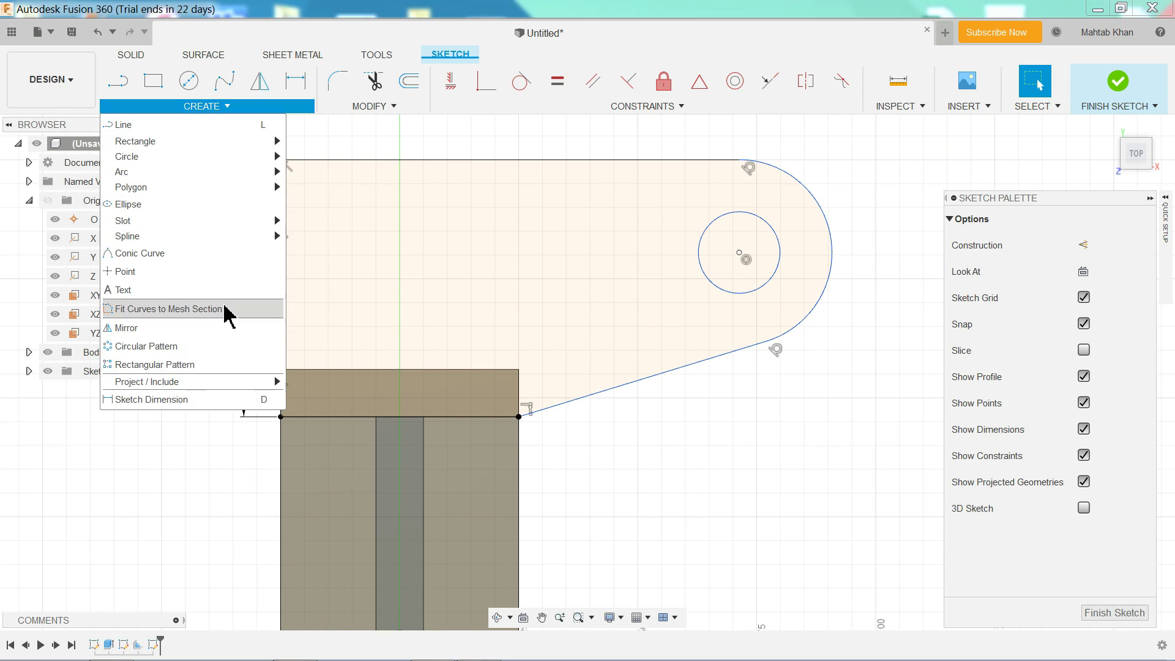
Dimension the lug sketch: 70 mm top edge, R19 rounded end and Ø19 hole
click(152, 399)
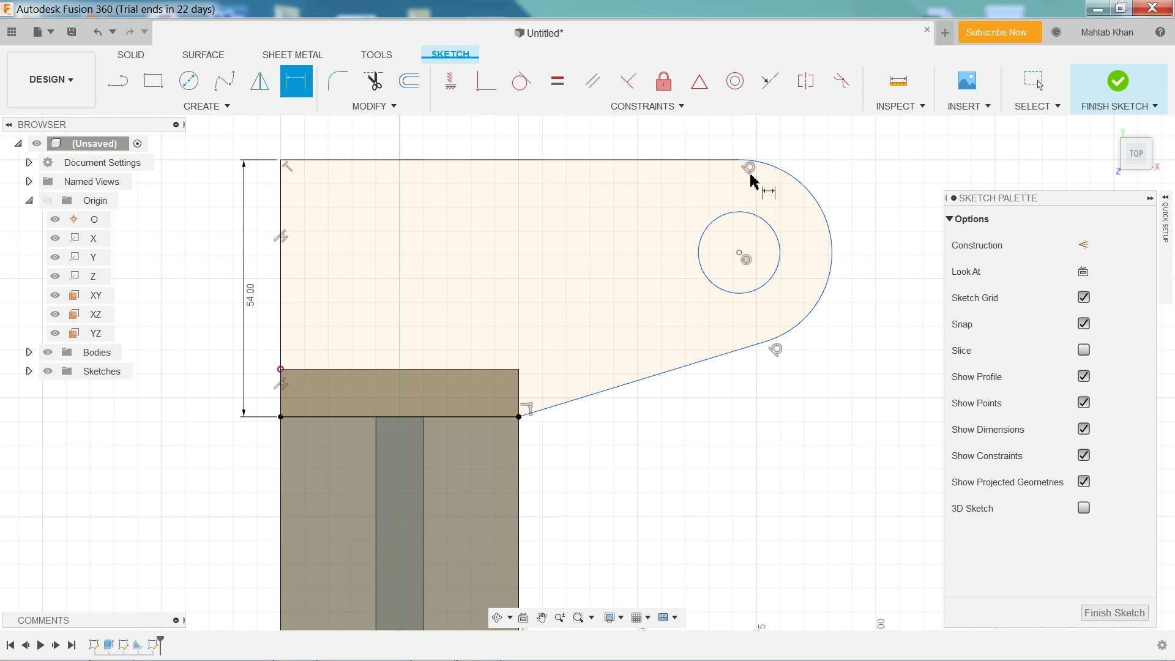
click(672, 161)
click(557, 151)
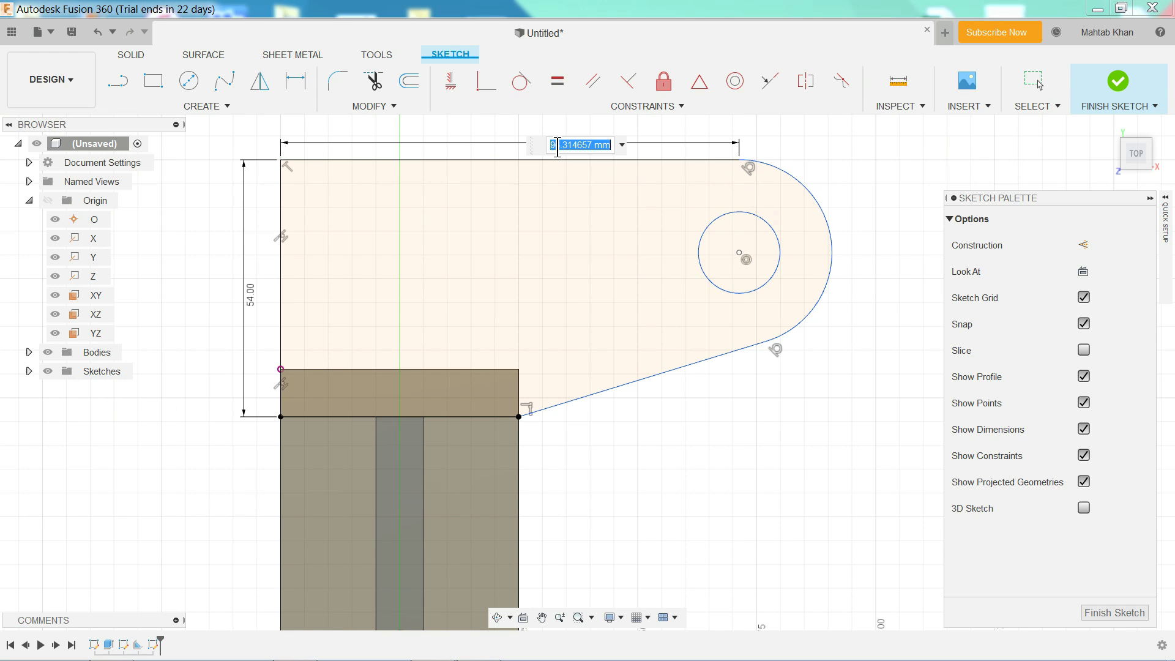
text(70)
key(Return)
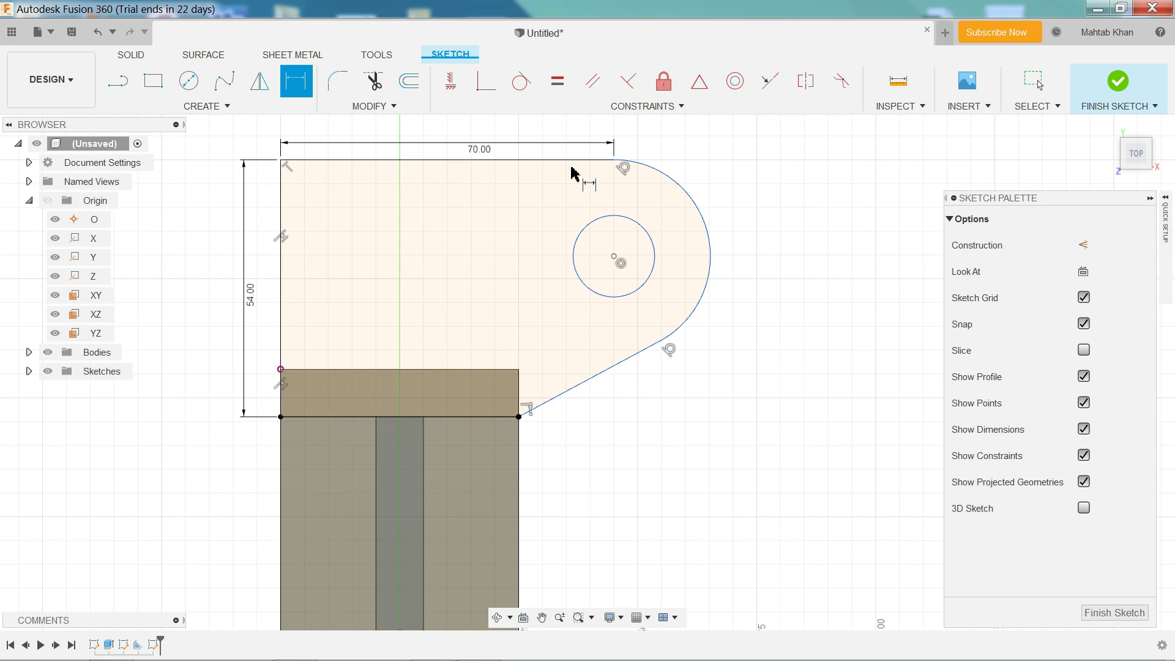
click(711, 256)
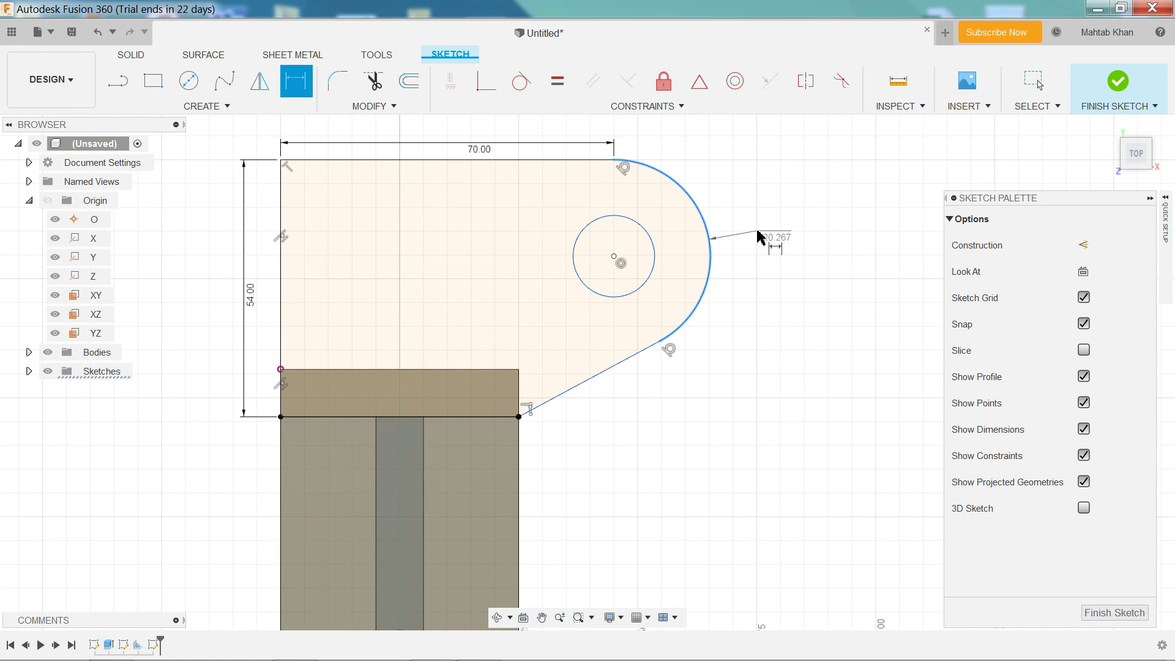
click(759, 235)
text(19)
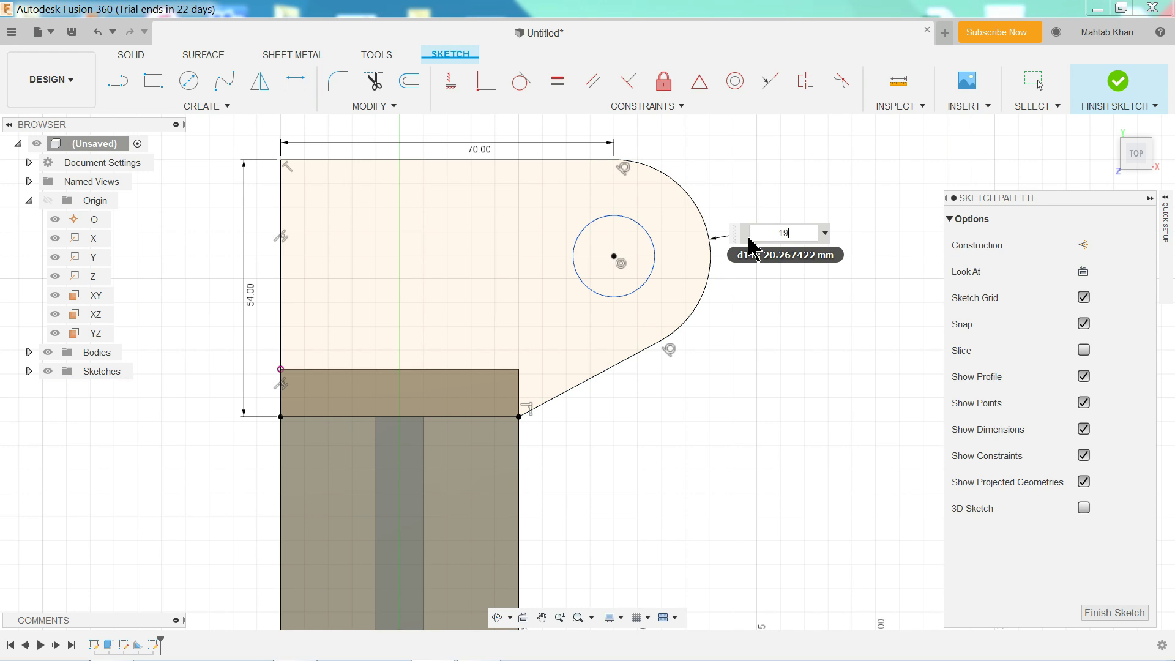
key(Return)
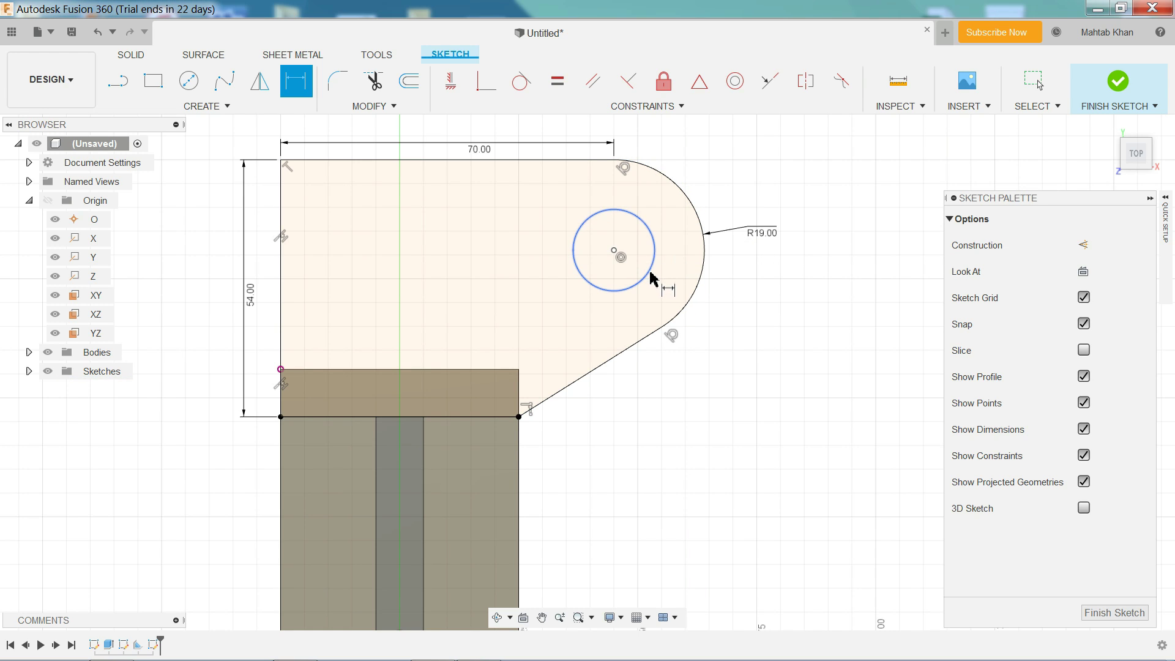
click(652, 278)
click(728, 308)
text(1)
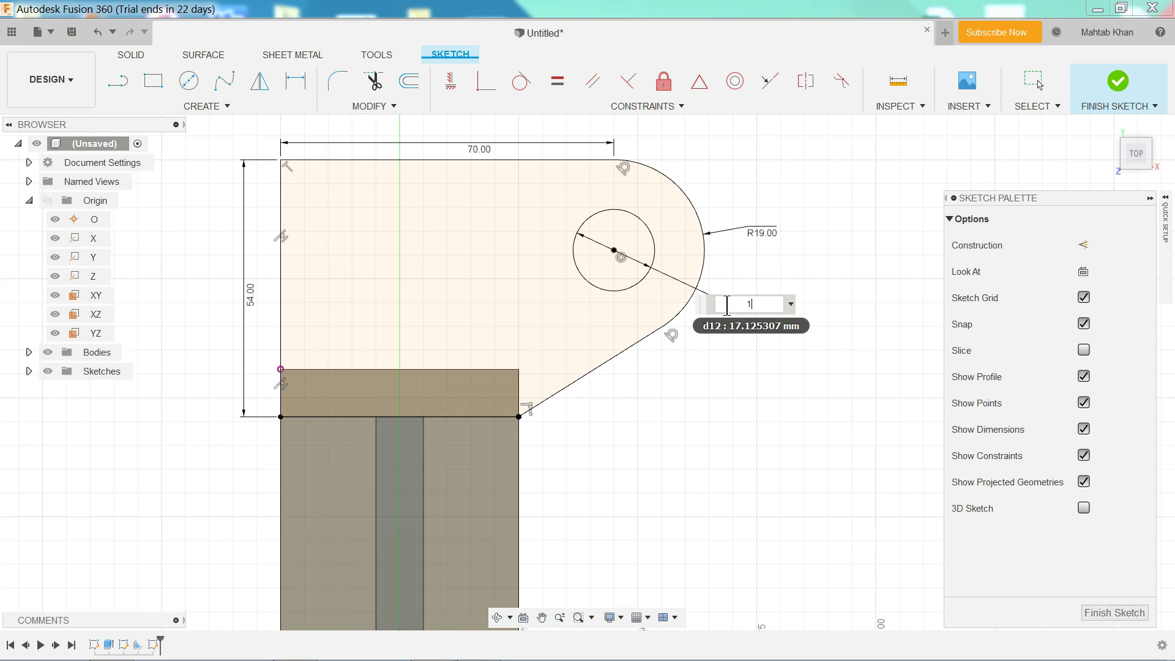
text(9)
key(Return)
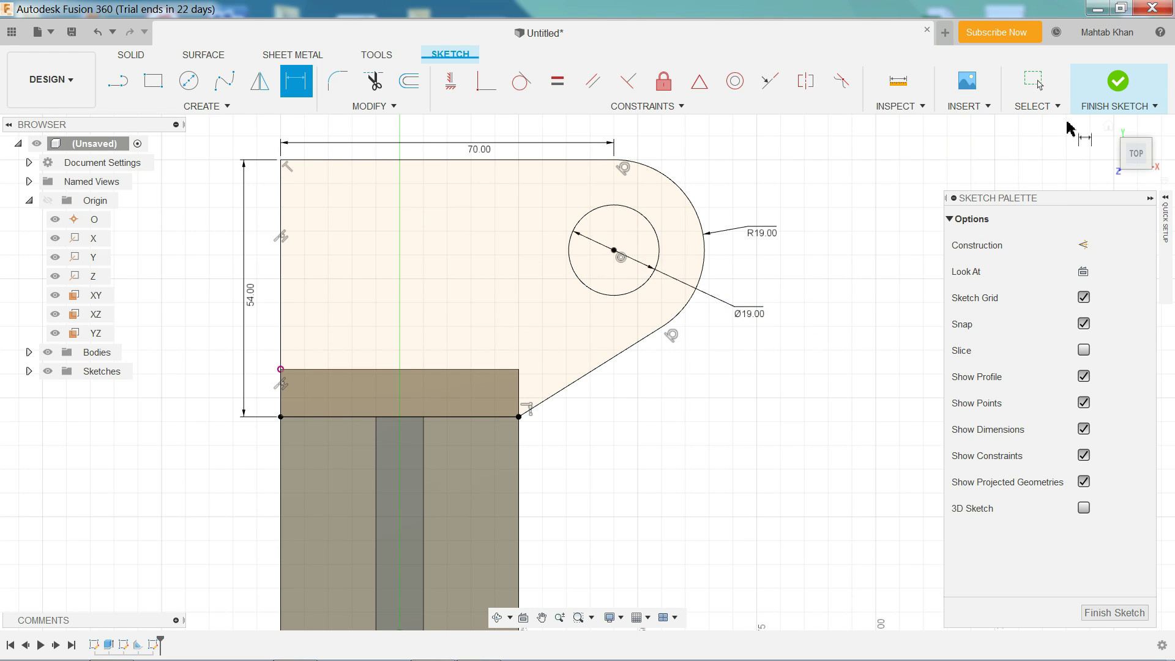
click(1108, 127)
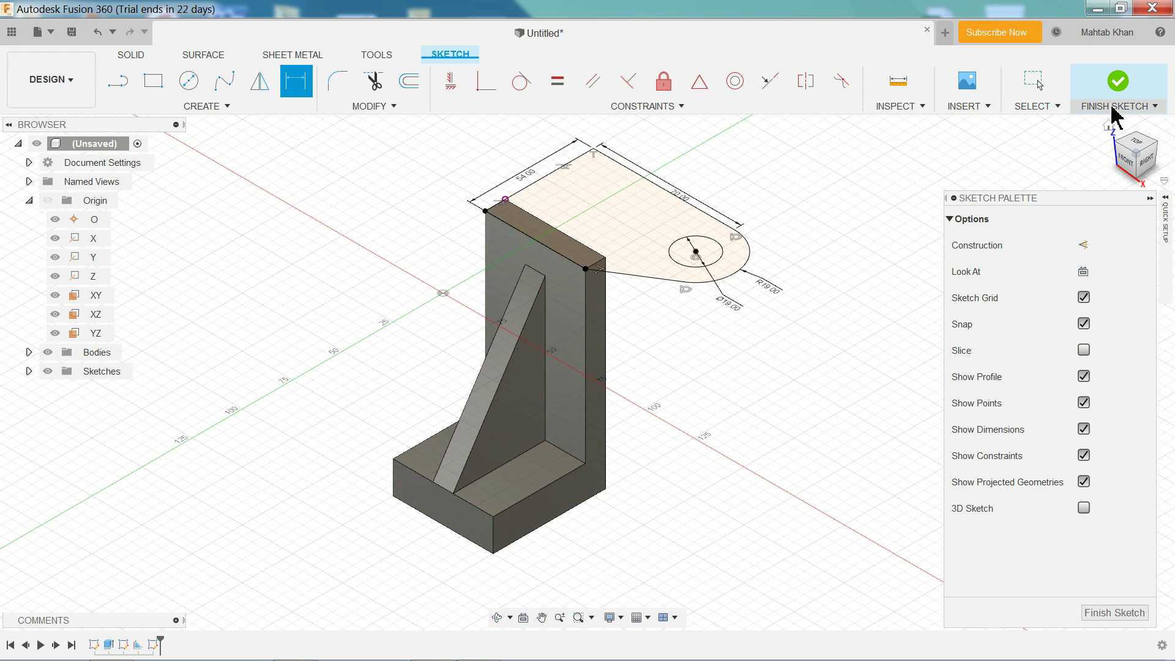
Extrude the lug profile -13 mm as a Join onto the upright
click(1118, 81)
scroll(672, 177, up, 3)
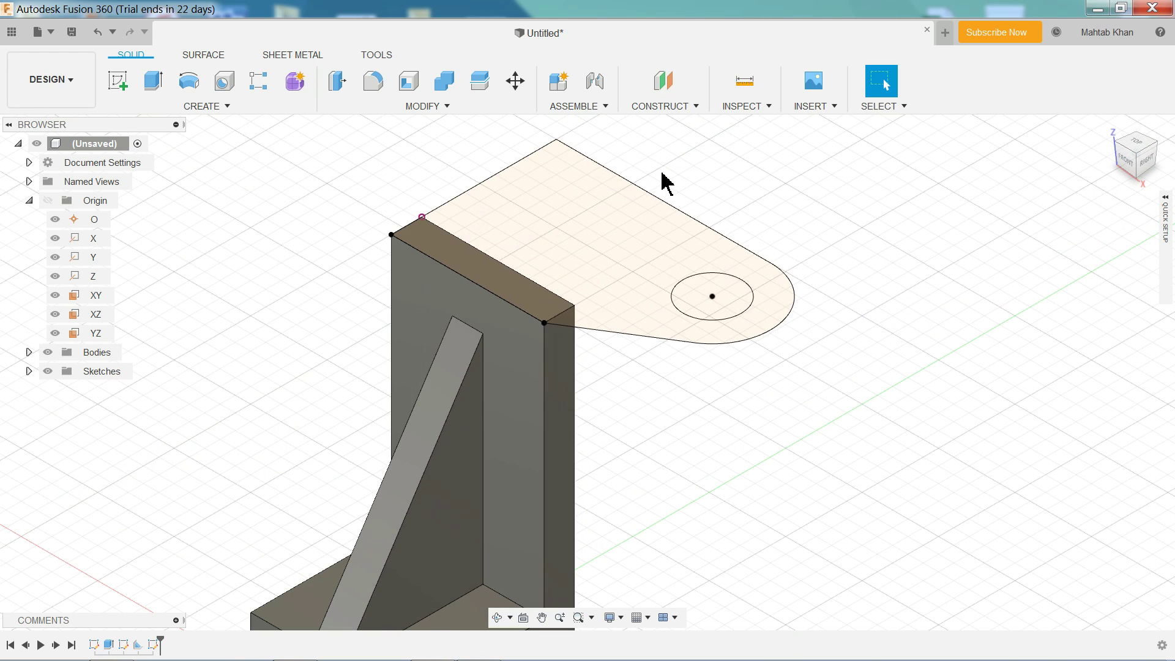
click(160, 84)
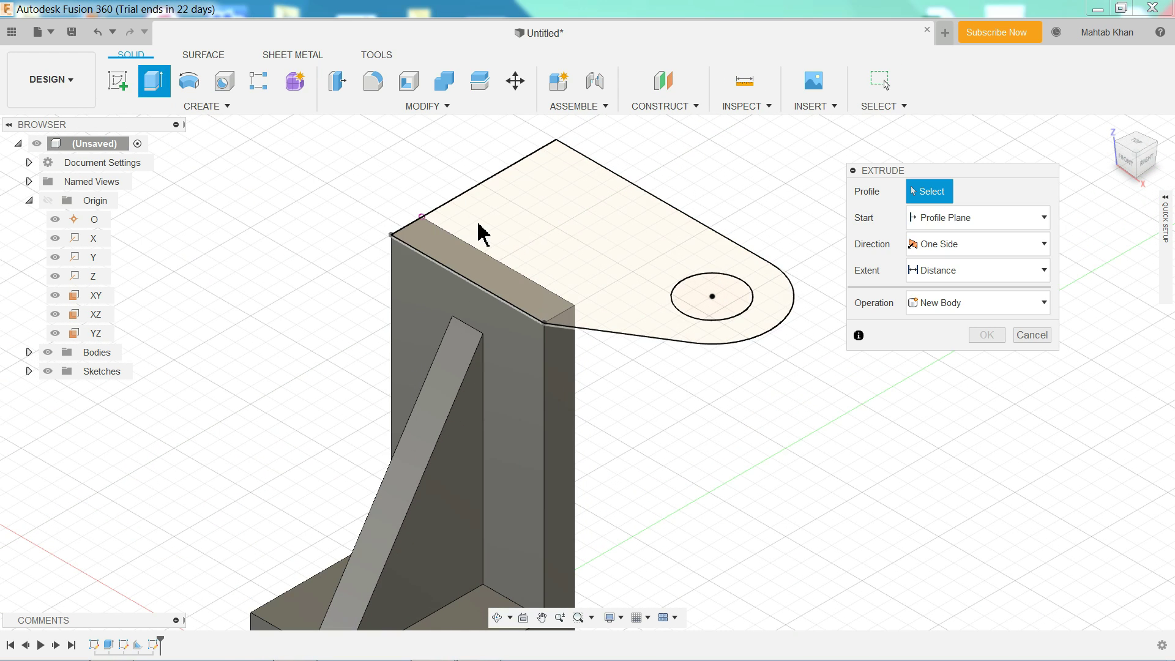
click(626, 243)
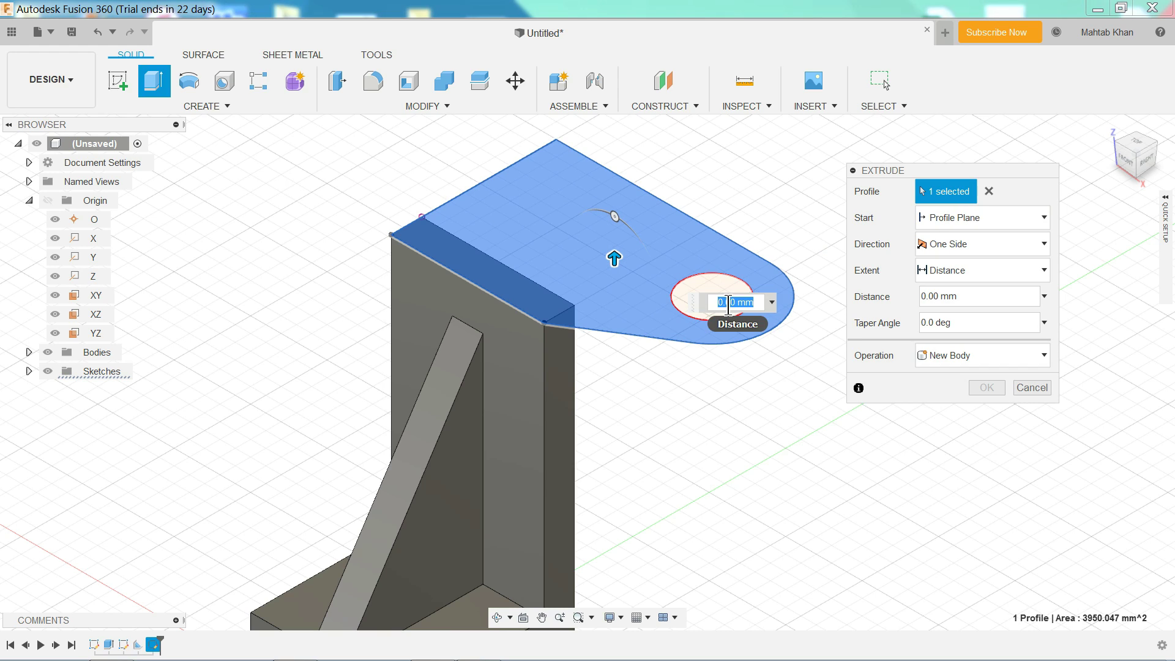
click(970, 300)
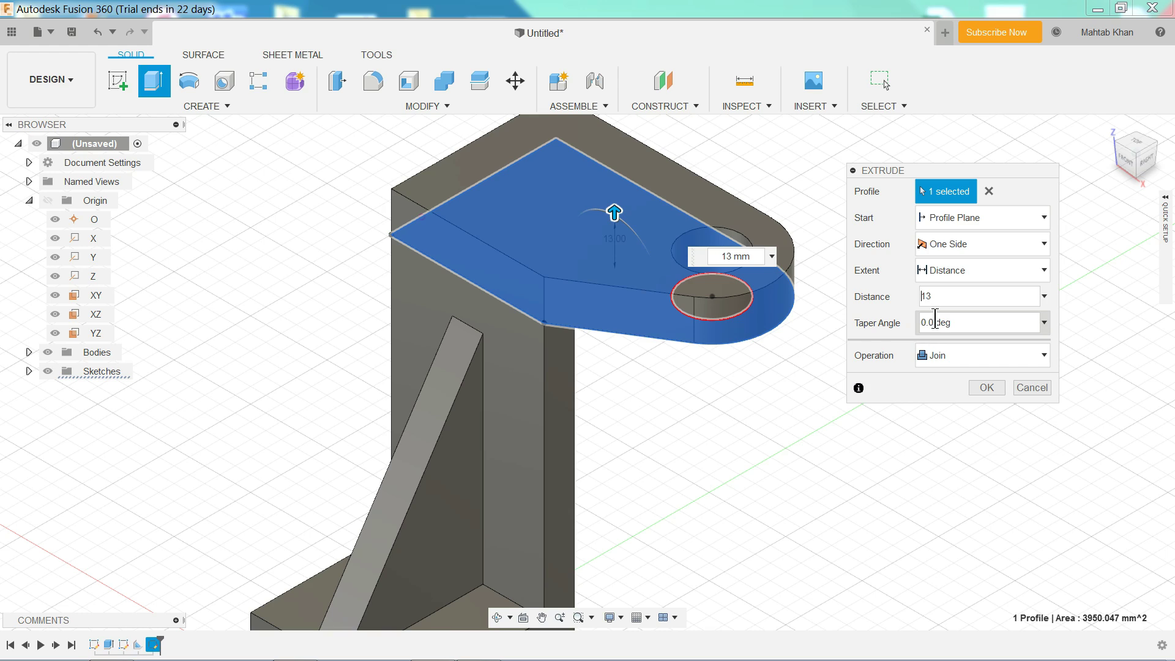
text(-)
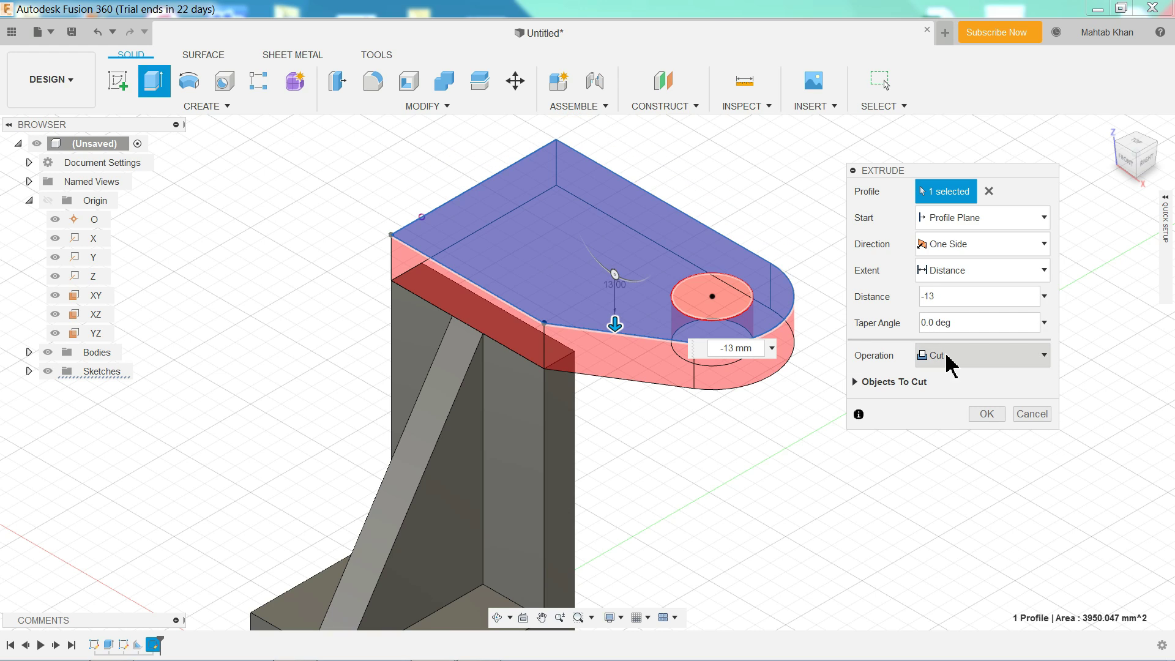
click(937, 361)
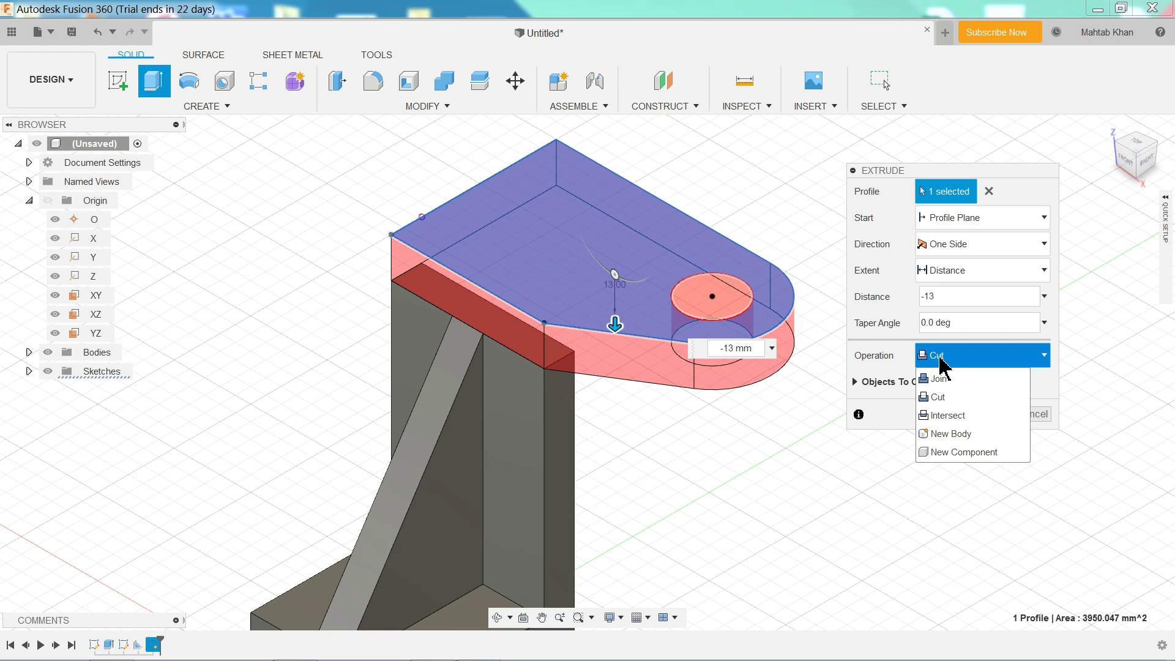
click(939, 379)
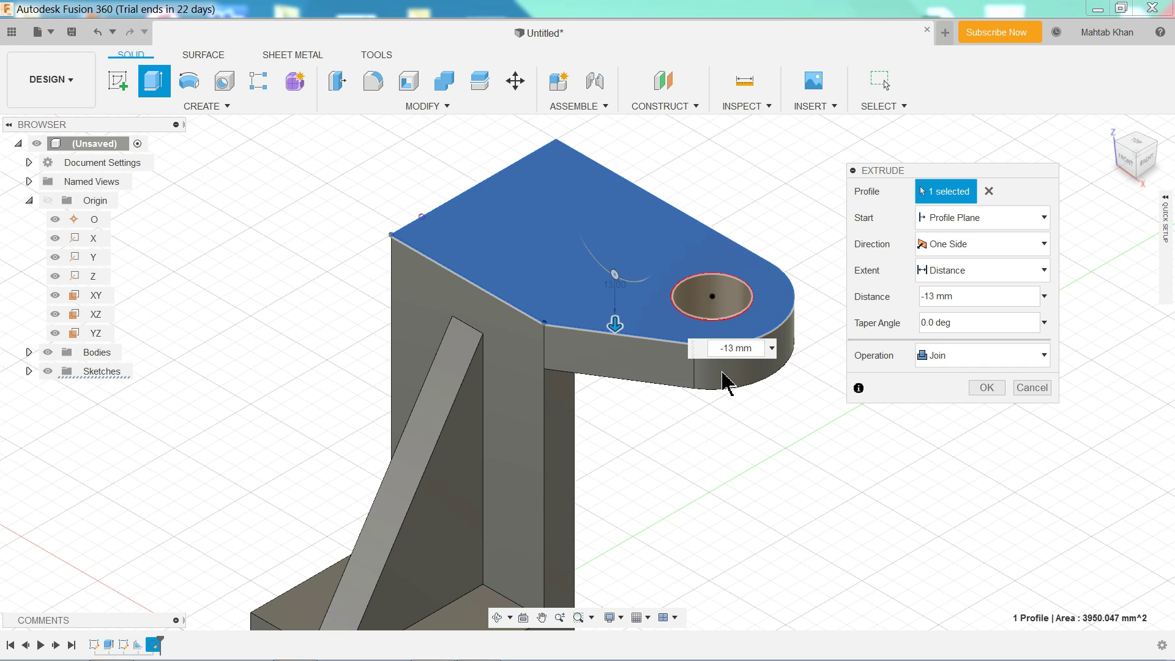
click(987, 388)
Orbit and pan to bring the whole bracket with its new plate into view
scroll(704, 384, down, 3)
key(F4)
mouse_move(653, 462)
mouse_down()
mouse_move(664, 438)
mouse_move(669, 459)
mouse_move(651, 462)
mouse_move(646, 449)
mouse_move(665, 454)
mouse_up()
key(Escape)
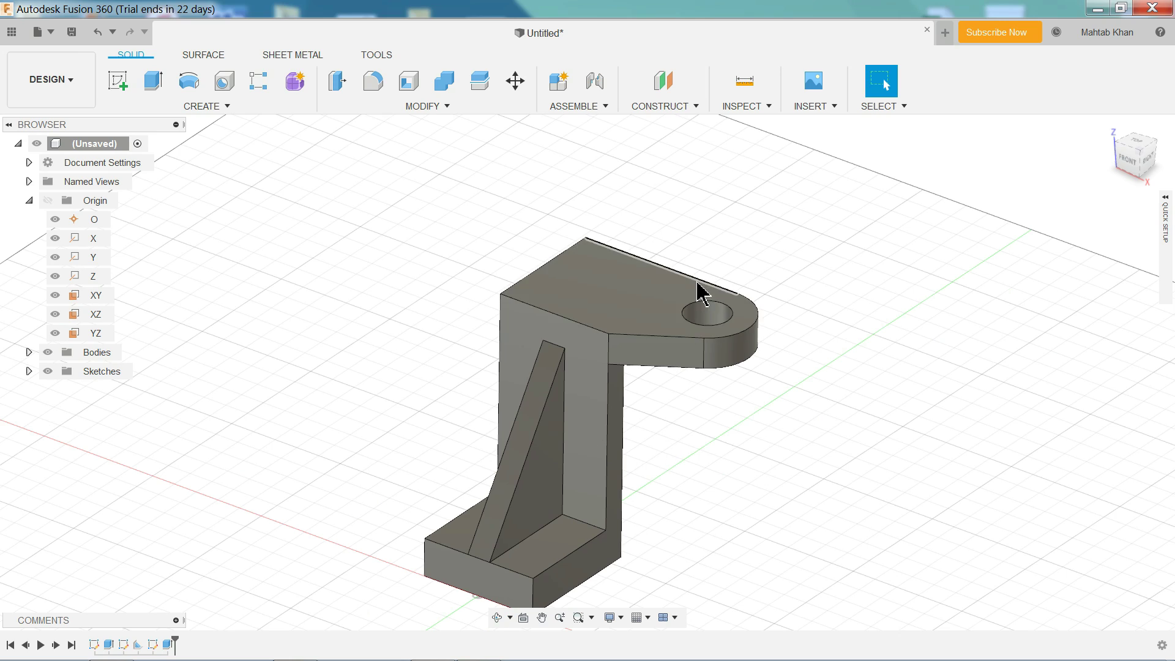
click(542, 618)
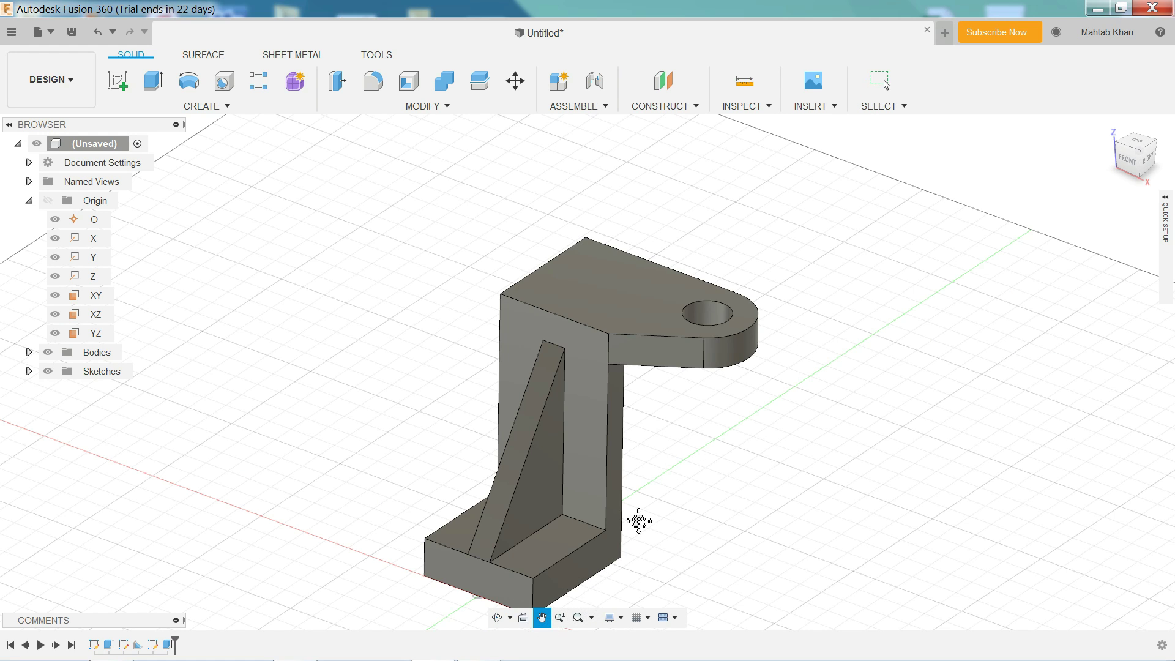
drag(637, 520, 653, 326)
scroll(653, 325, up, 1)
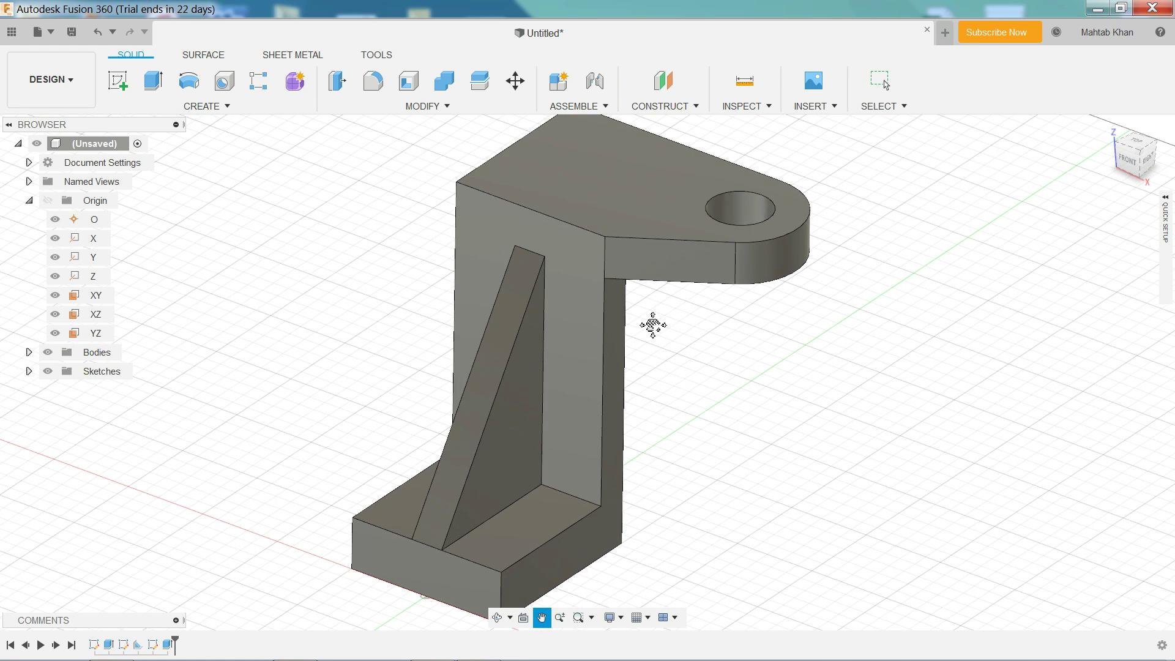
Fillet the vertical edge beside the rib at 3 mm
click(374, 82)
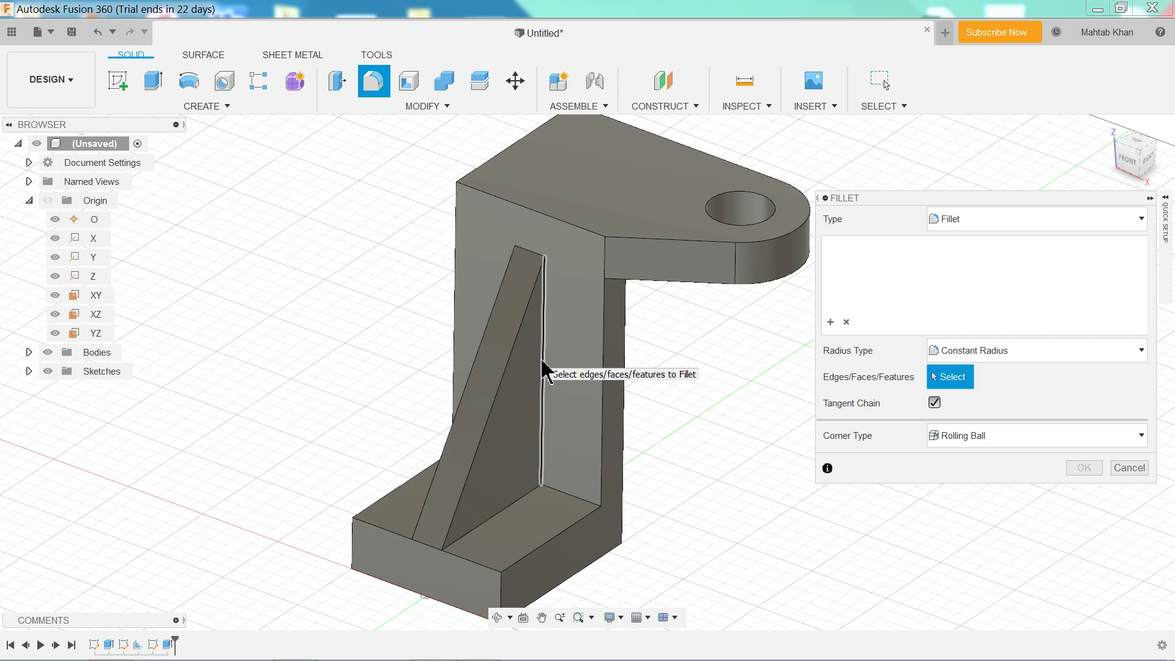
click(542, 396)
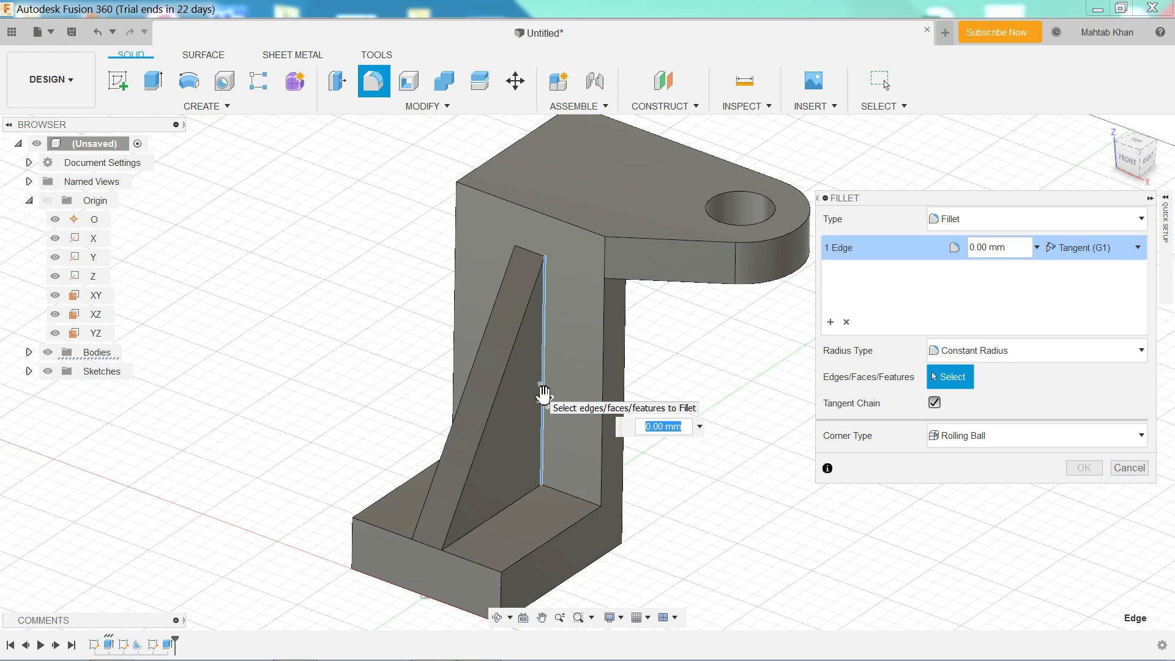
key(Return)
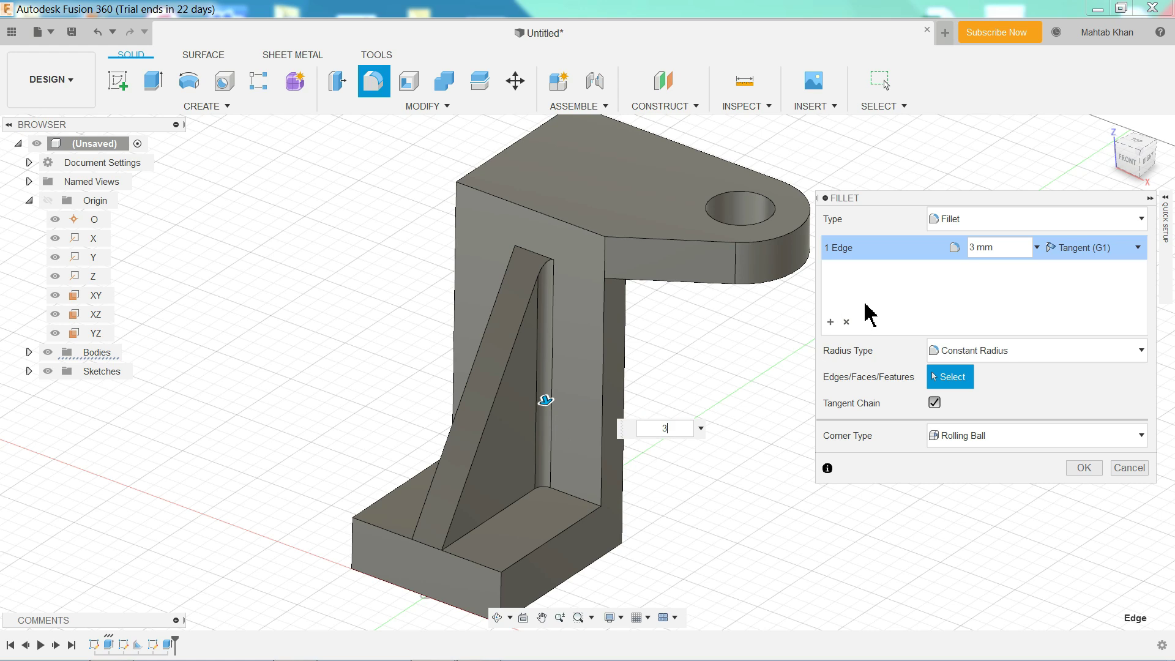
Add a second fillet set of five rib and base edges at 3 mm and apply
click(831, 322)
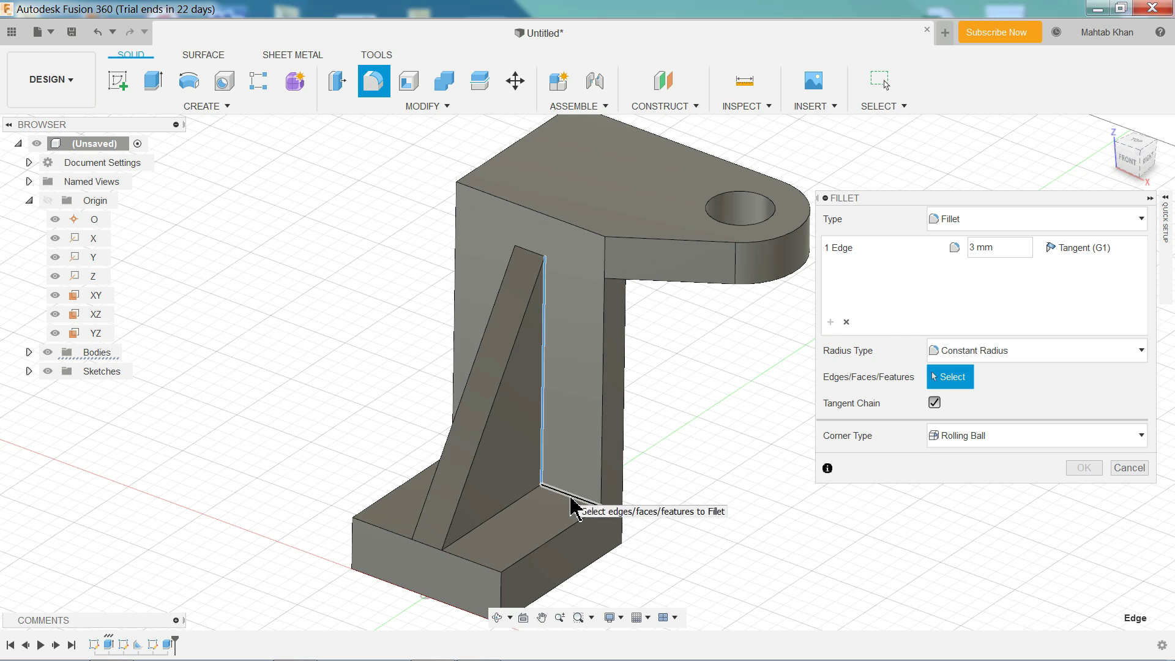
click(574, 507)
click(542, 452)
shift+middle_drag(536, 435, 625, 512)
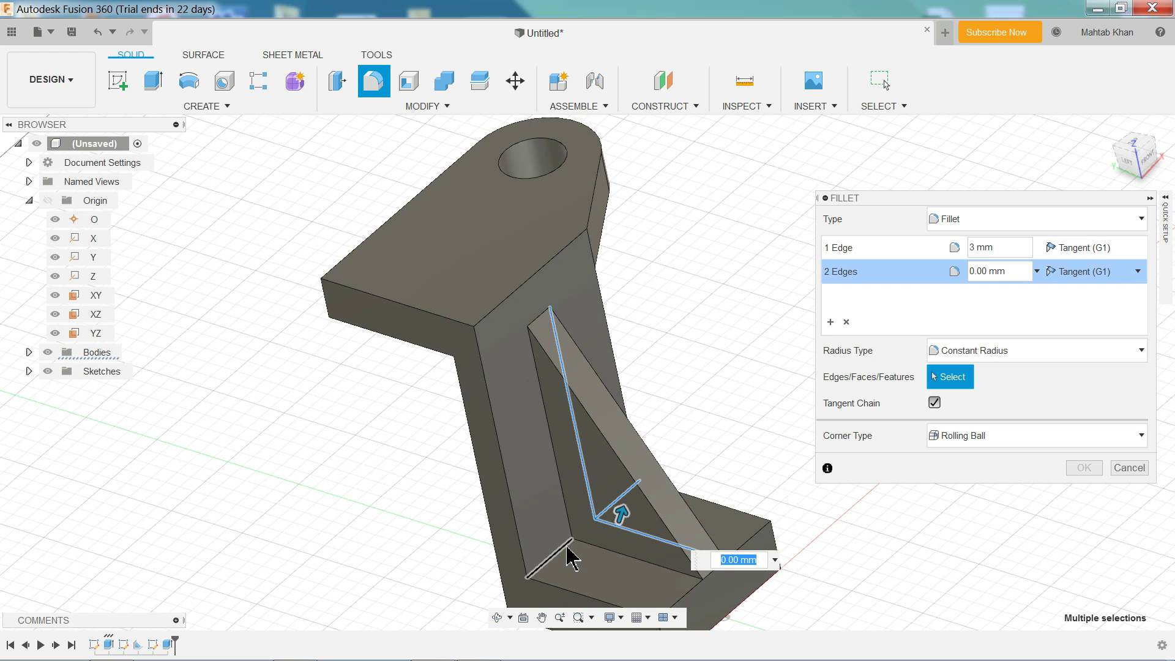
click(568, 551)
click(570, 527)
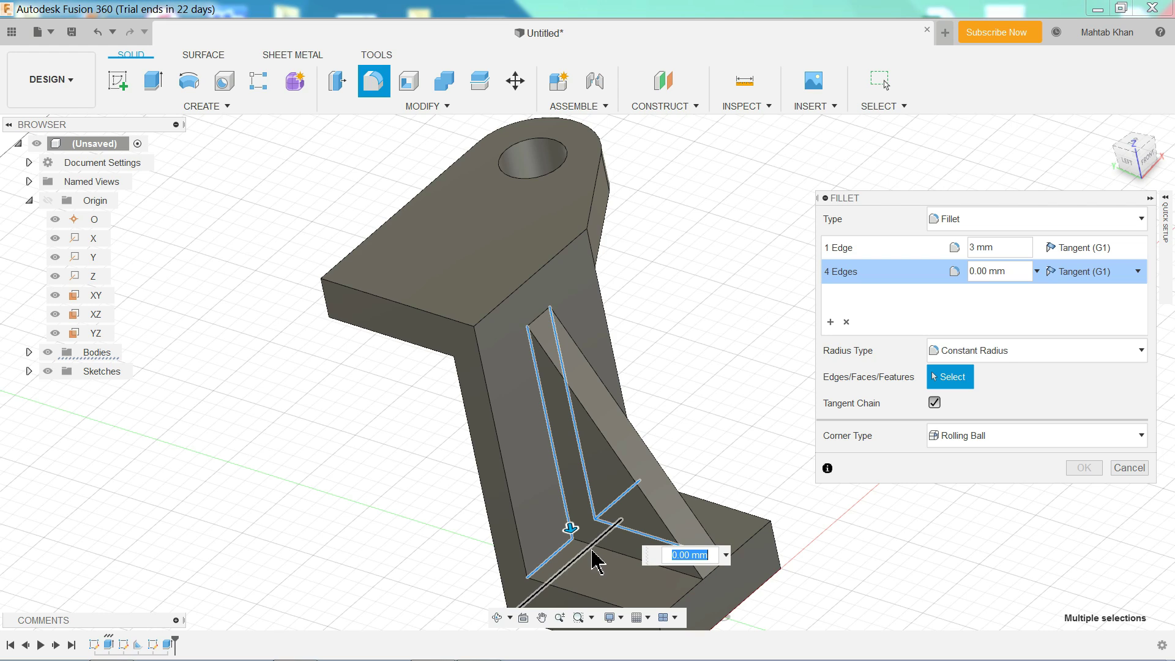
click(604, 551)
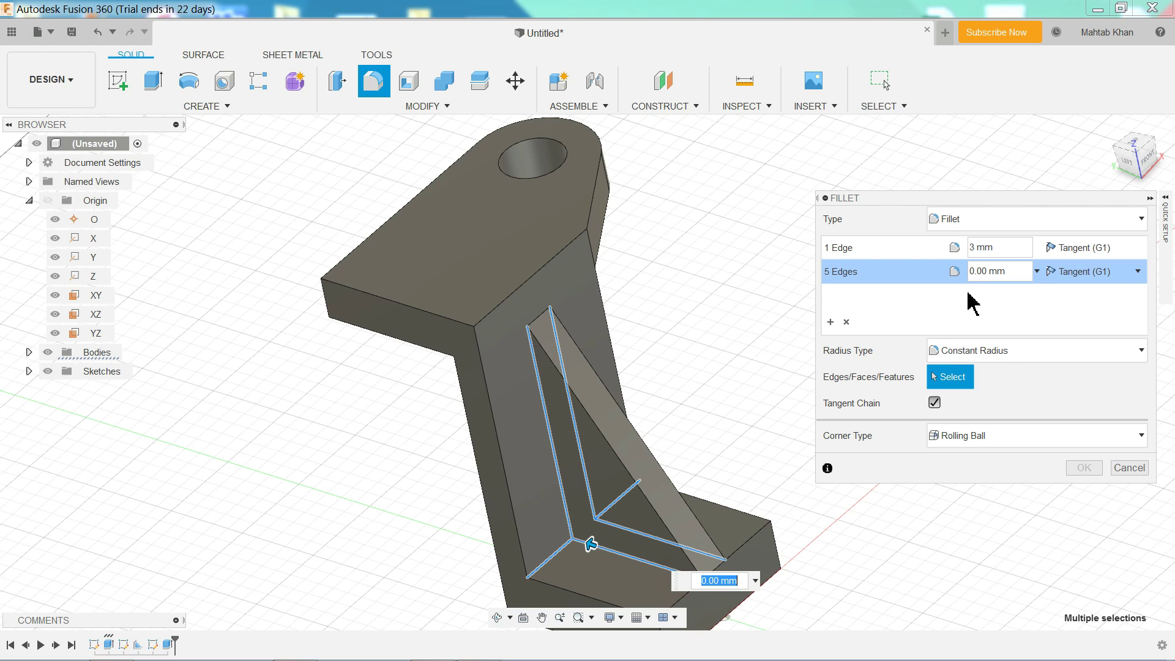
click(988, 272)
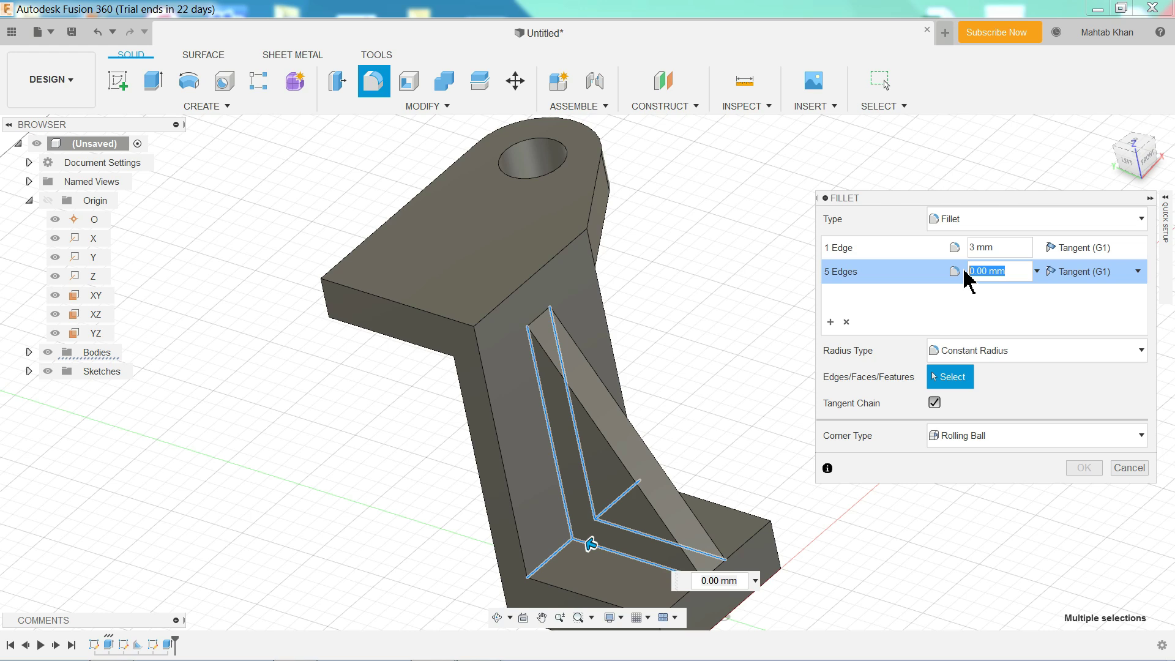
text(3)
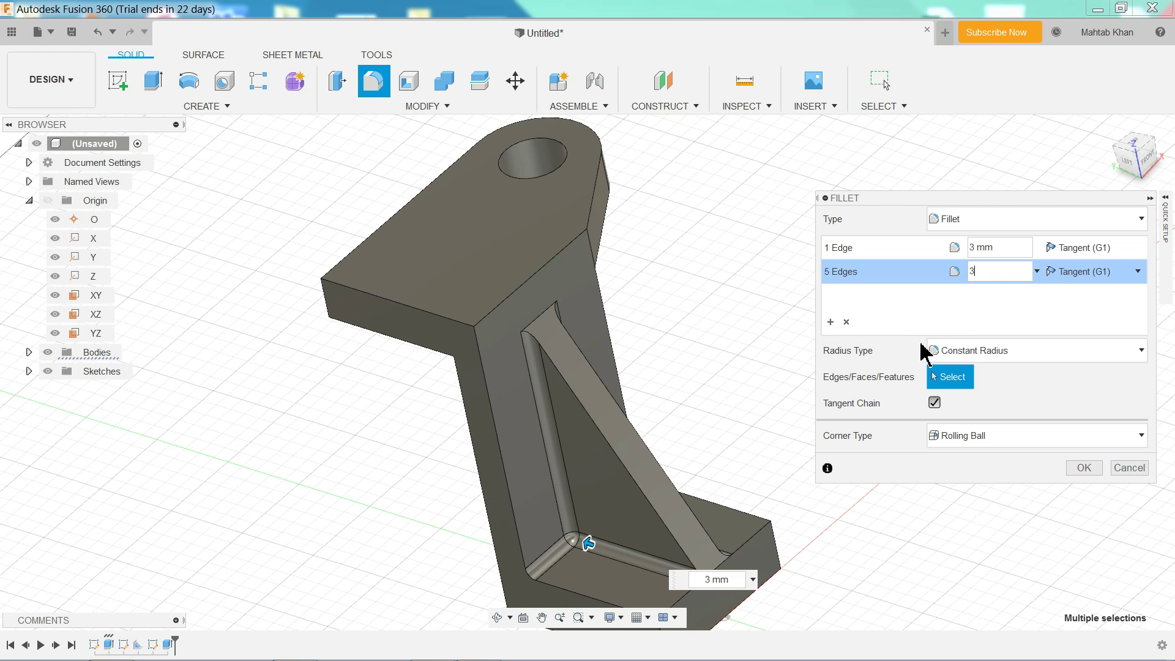
click(1085, 468)
shift+middle_drag(923, 406, 618, 309)
key(Escape)
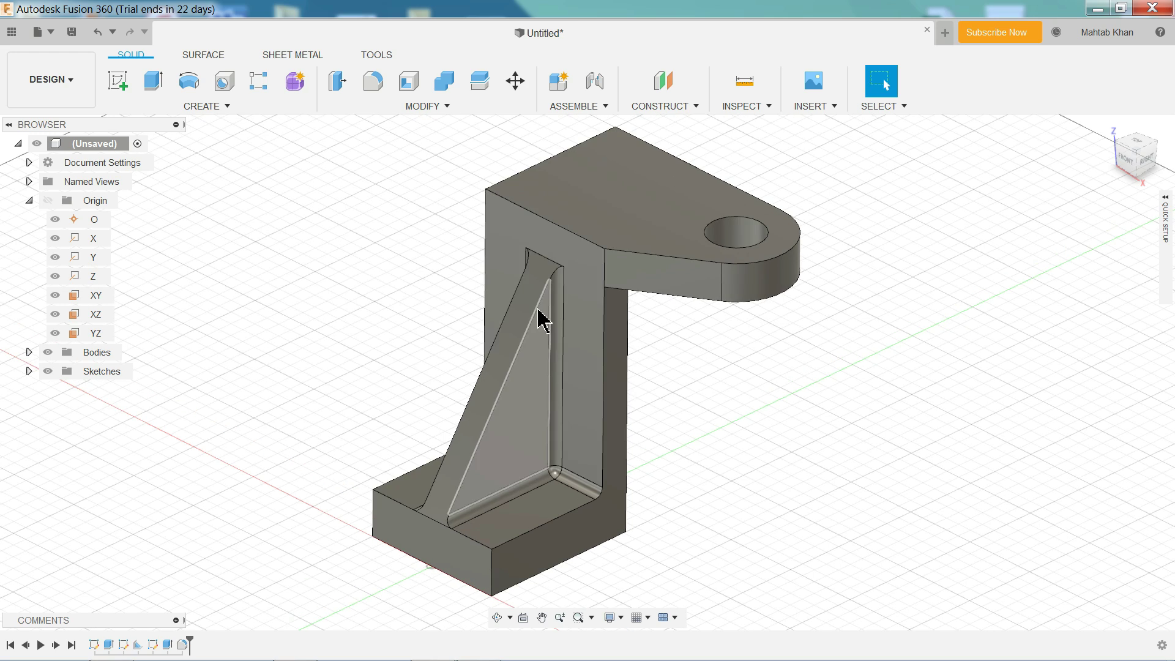
Open the bracket's Appearance settings and apply glossy yellow plastic from the Plastic category
right_click(605, 213)
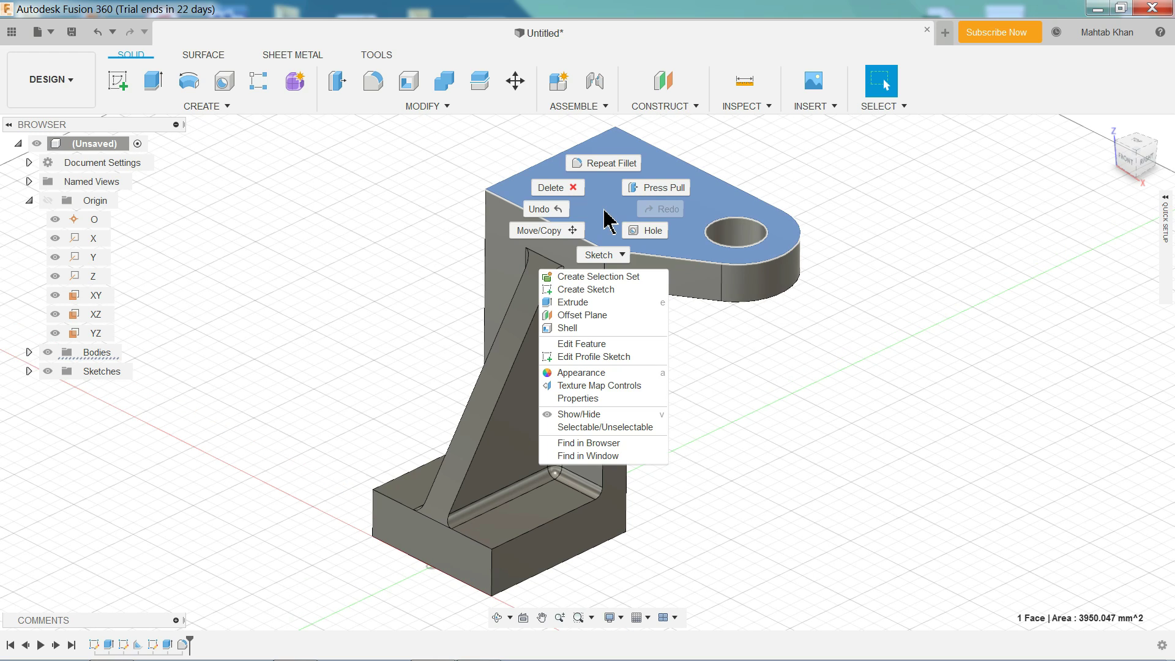
click(581, 373)
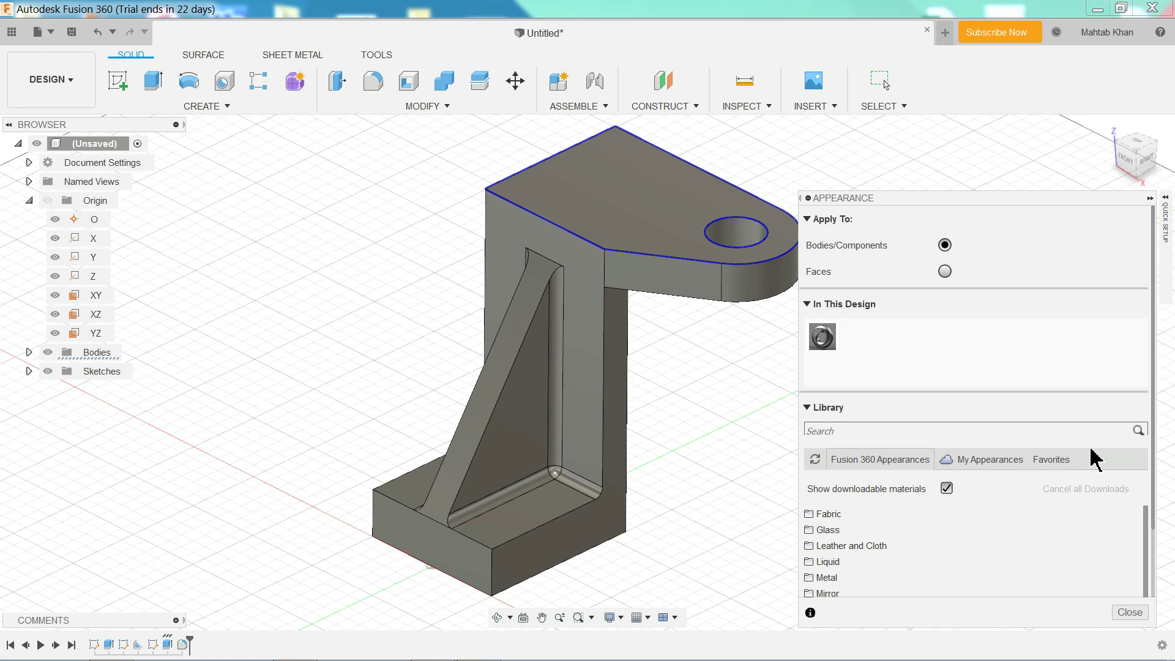
scroll(1121, 484, down, 3)
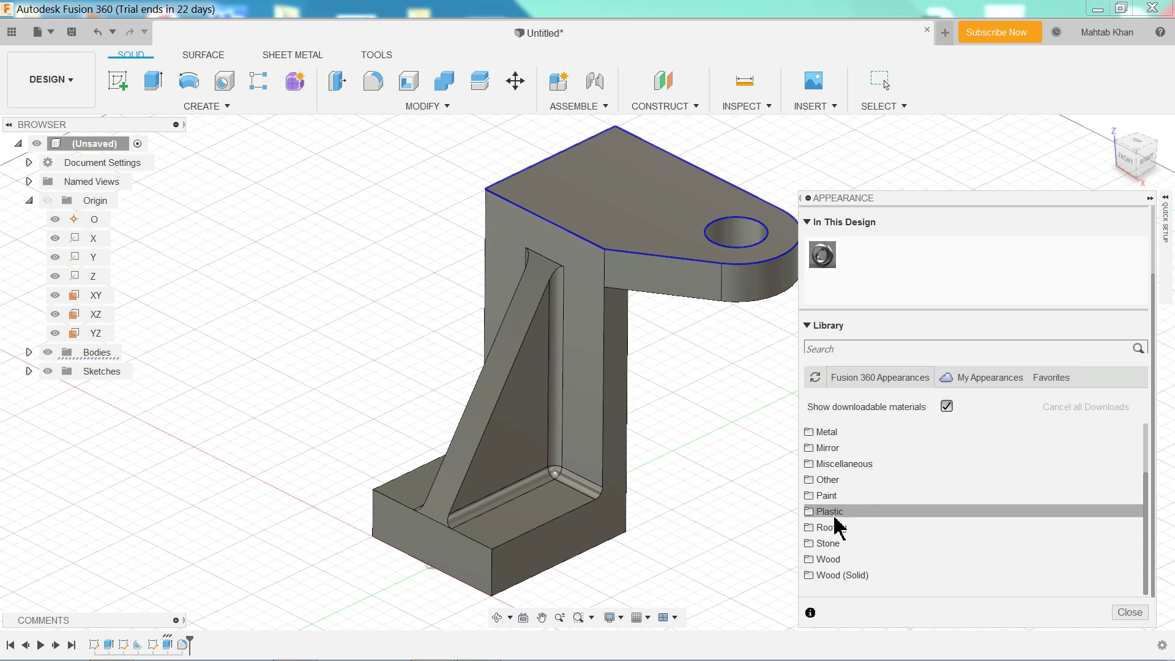
click(812, 519)
scroll(892, 520, down, 5)
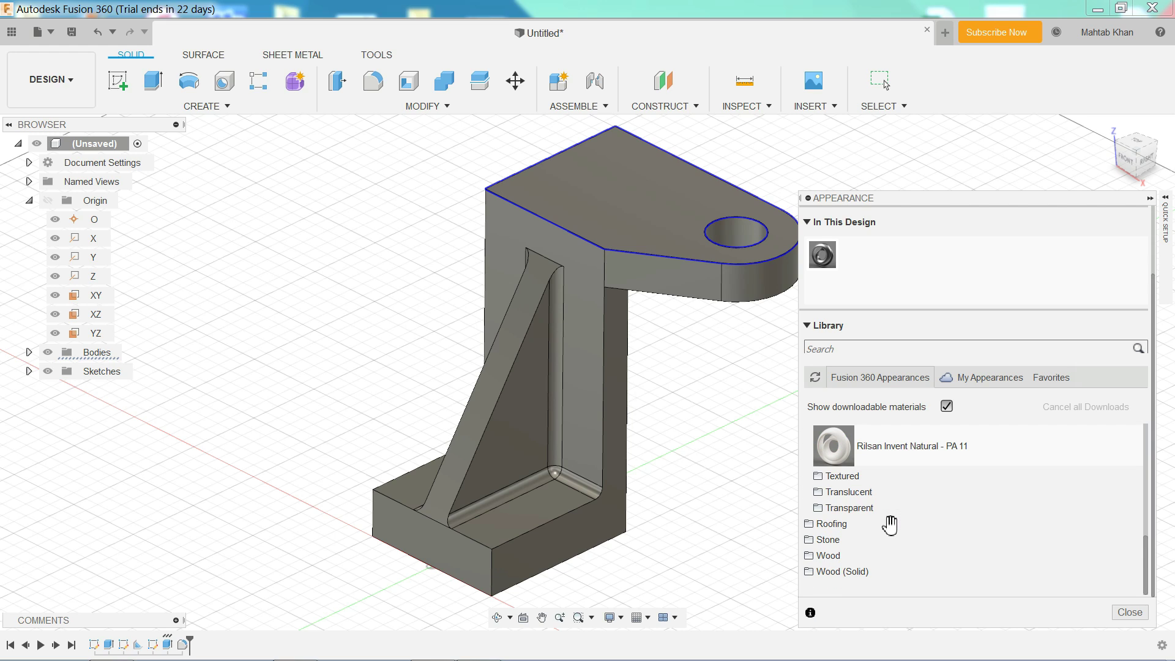
scroll(888, 518, up, 2)
scroll(887, 520, down, 3)
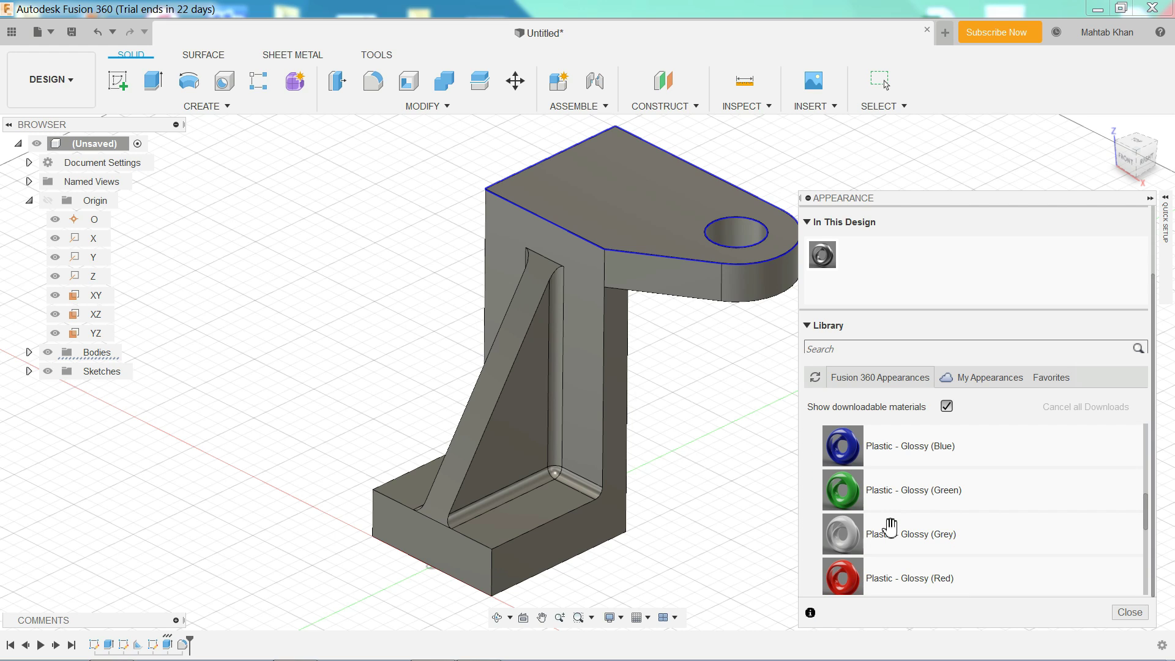
scroll(891, 526, down, 3)
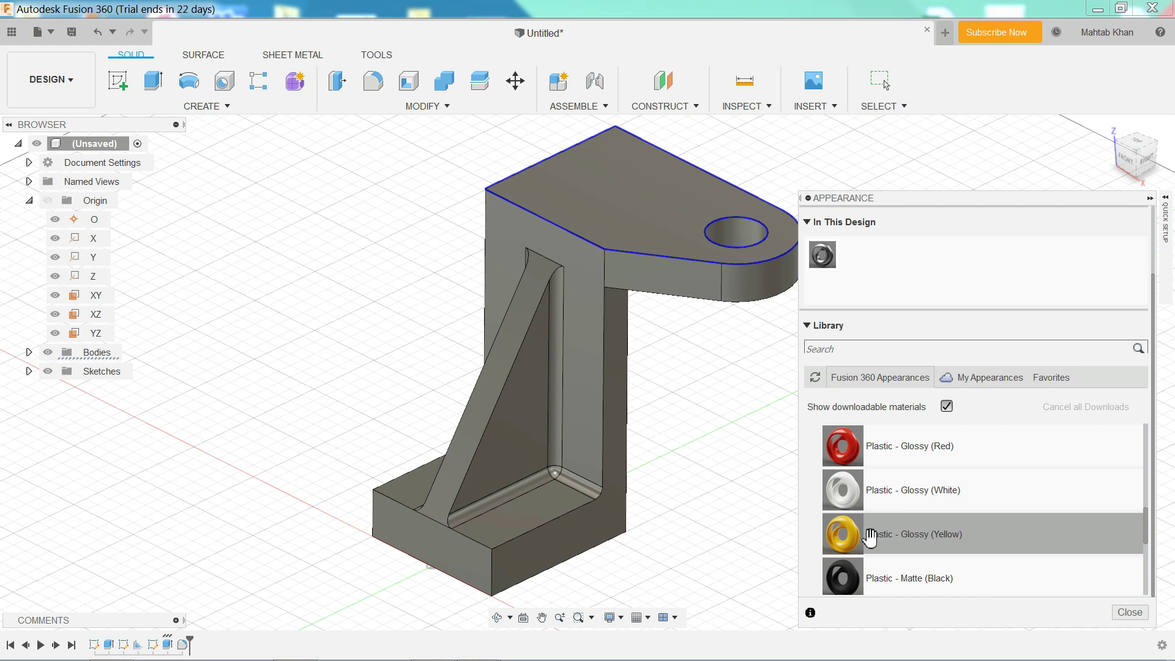
drag(870, 538, 663, 257)
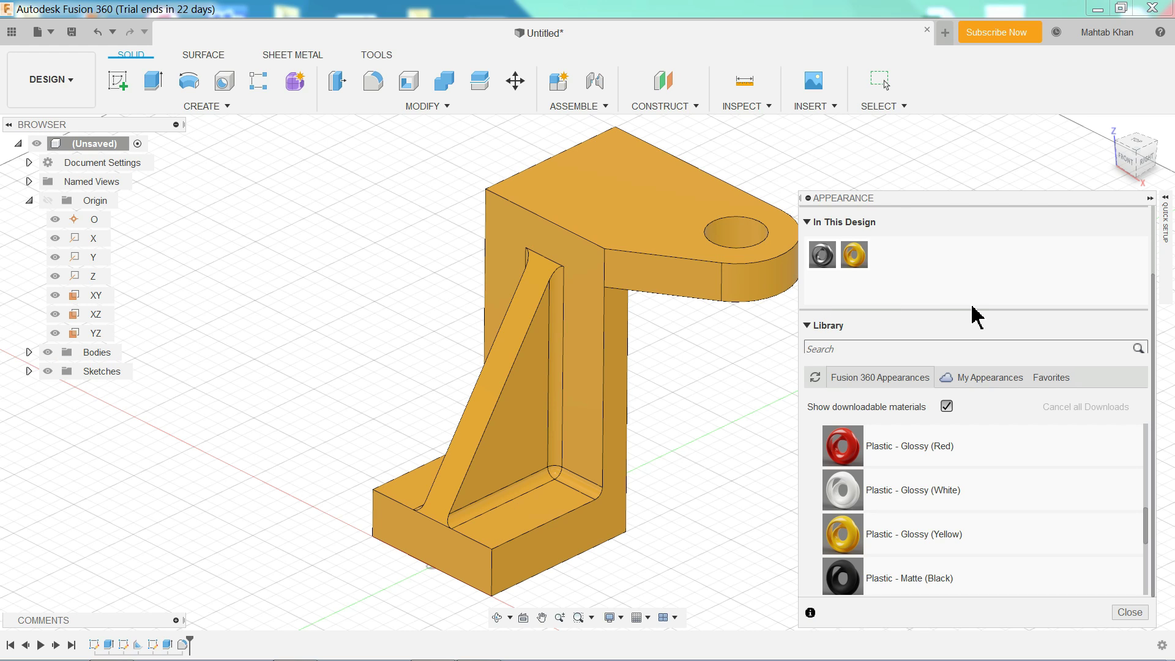
Try matte blue plastic, then reapply the yellow appearance and close the panel
scroll(915, 499, down, 3)
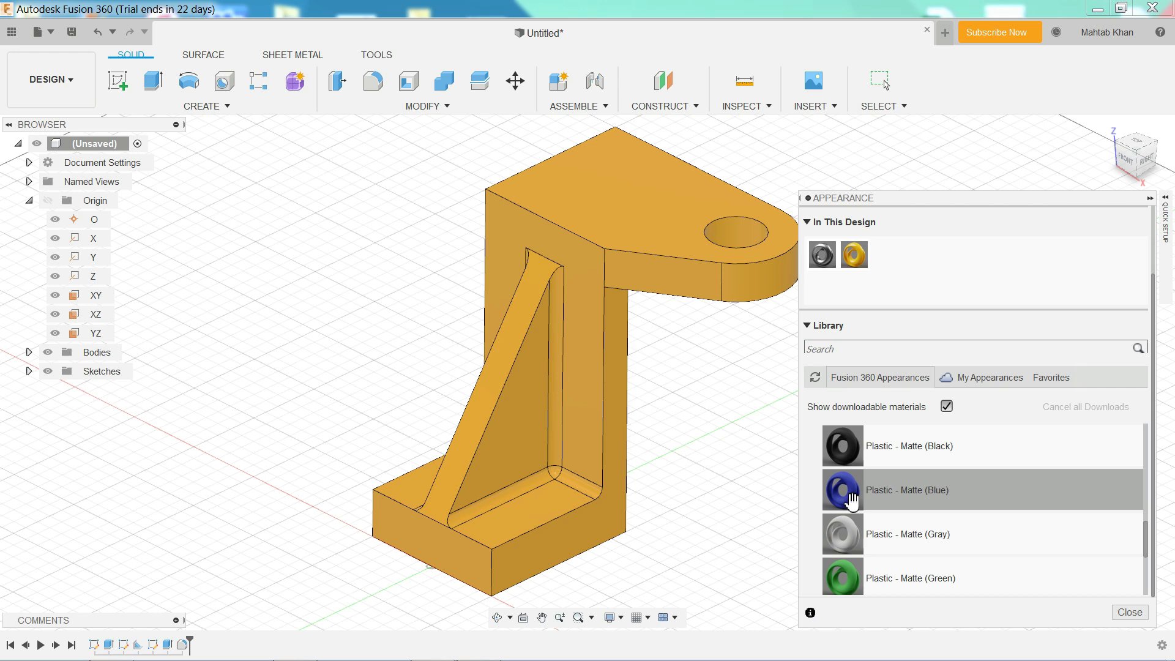
drag(853, 498, 658, 287)
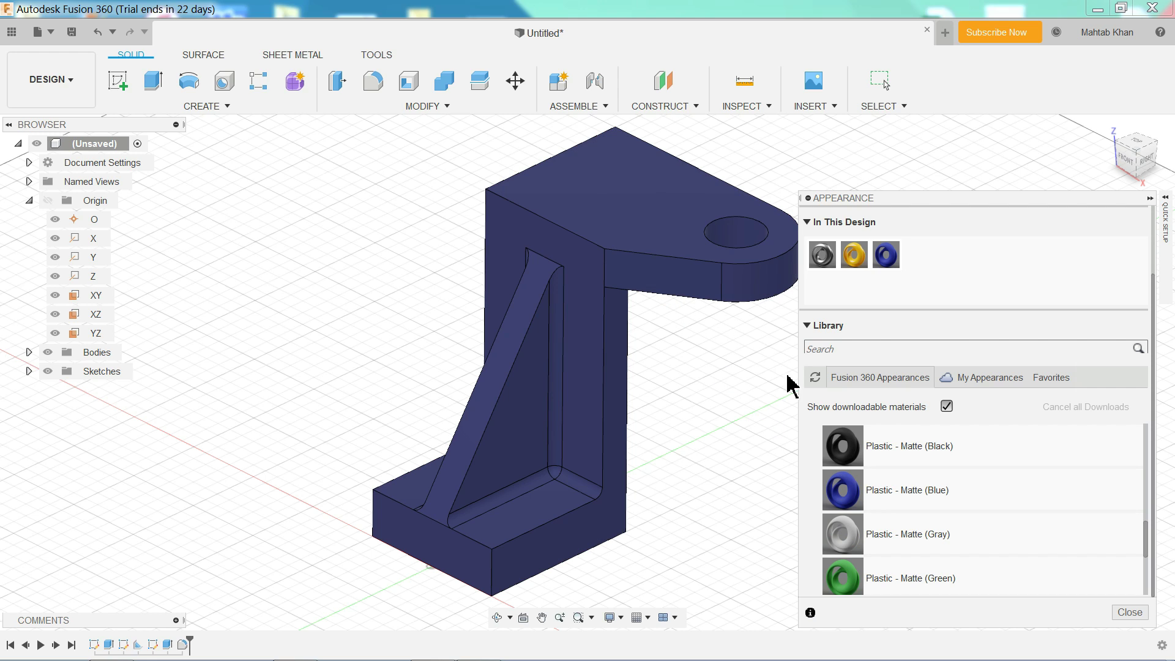
scroll(879, 493, up, 3)
drag(870, 450, 703, 281)
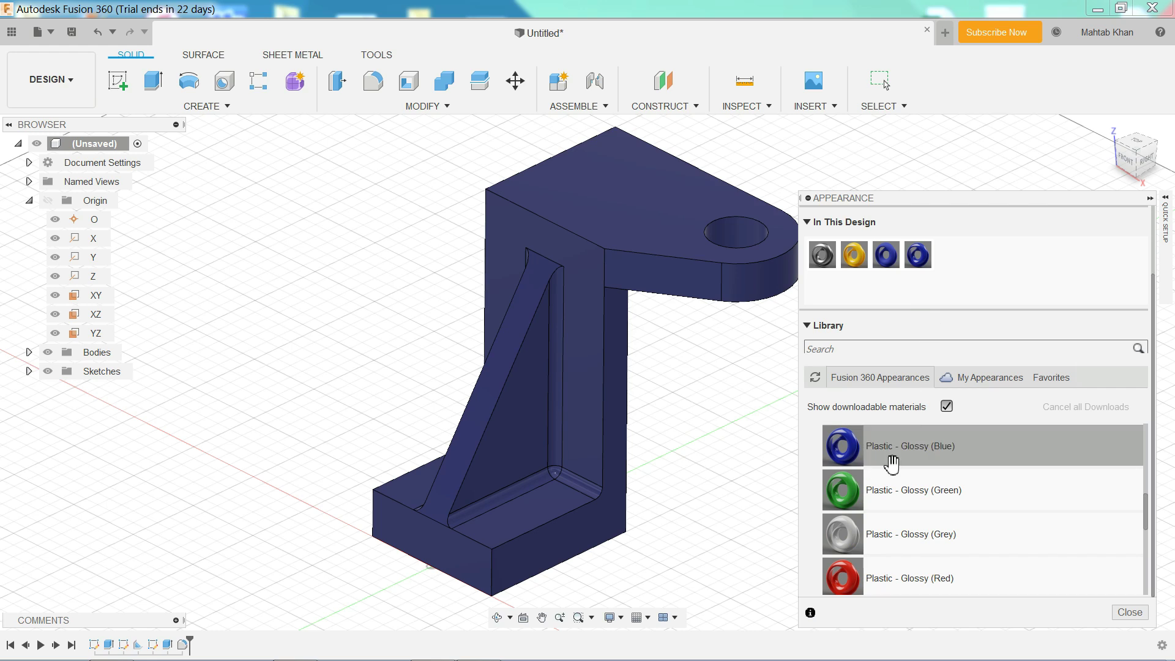
scroll(877, 494, up, 2)
drag(854, 255, 695, 255)
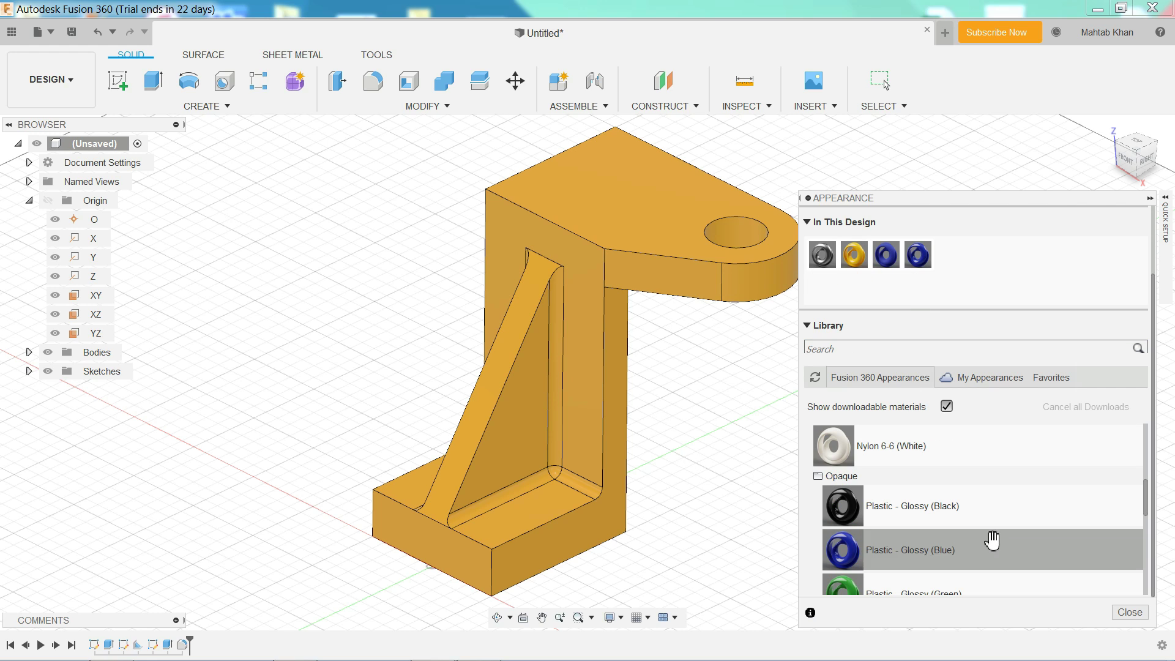
click(1129, 612)
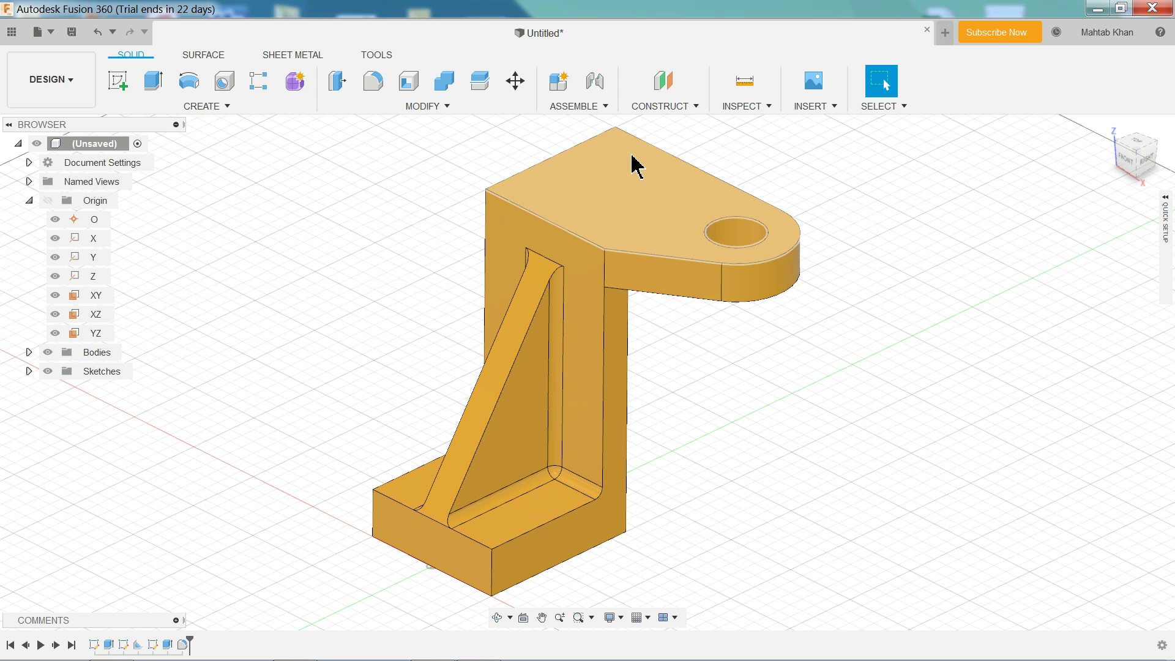
Replace the yellow with Brass - Polished from the Metal > Brass library on the whole bracket
shift+middle_drag(630, 163, 670, 163)
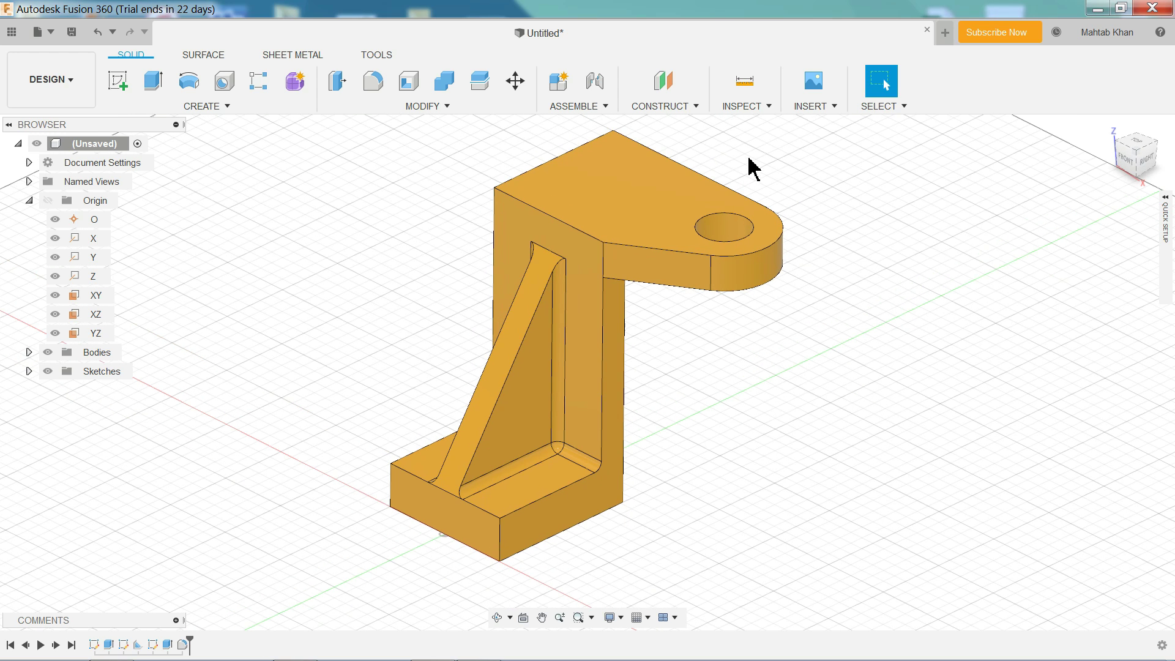
scroll(737, 167, up, 4)
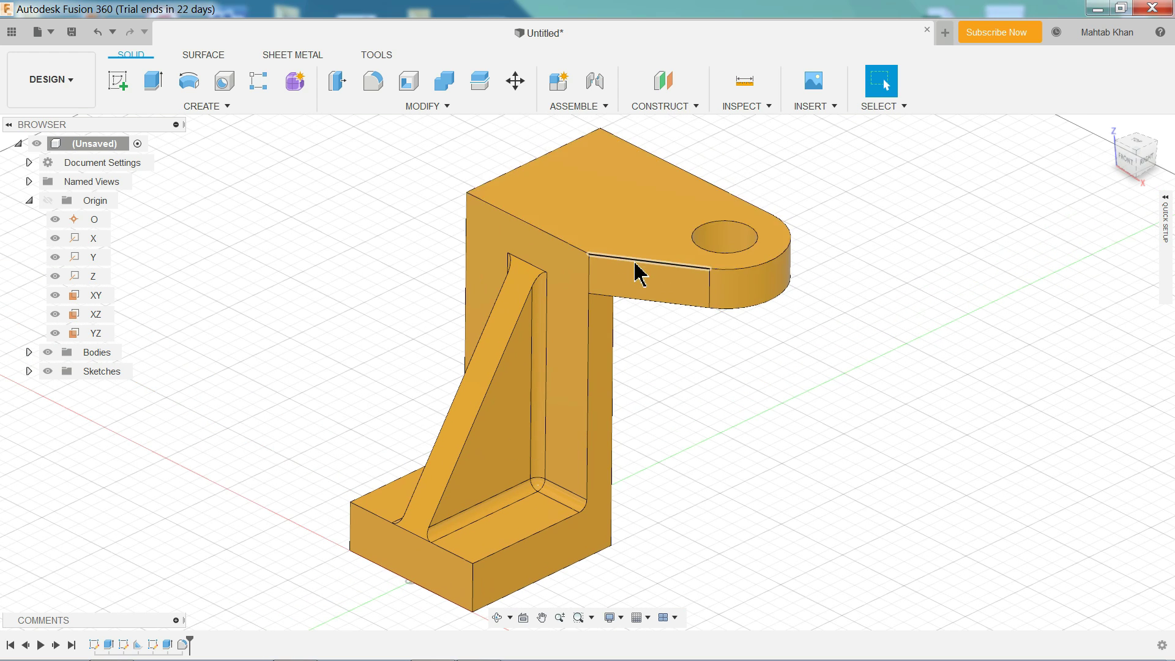
right_click(632, 249)
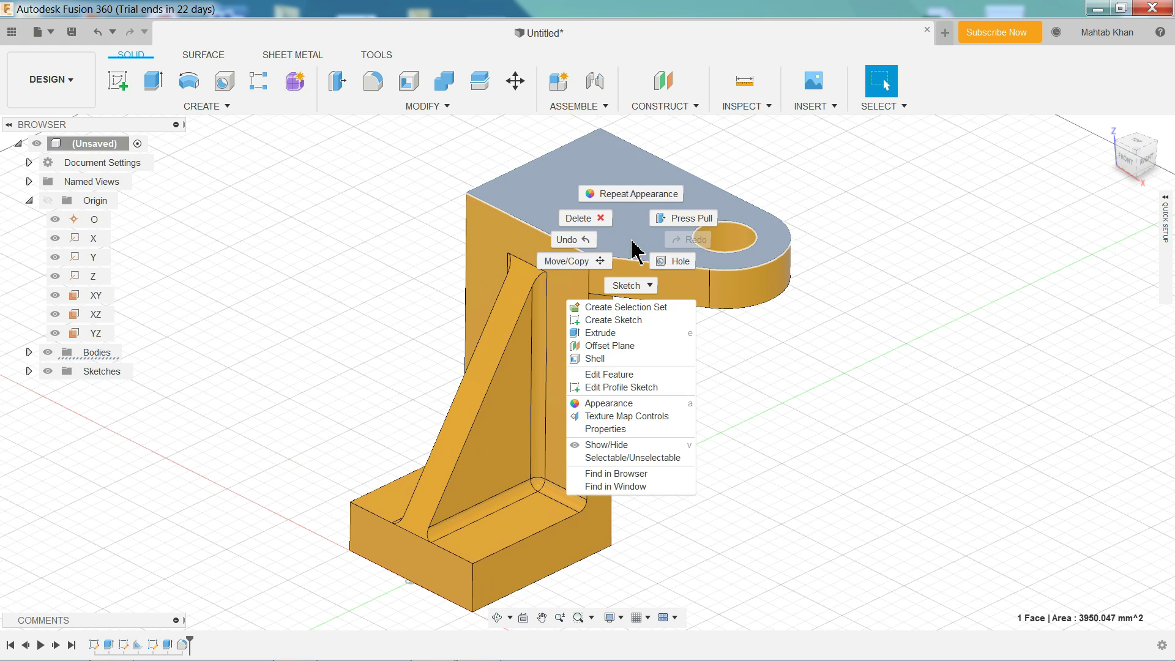
click(613, 405)
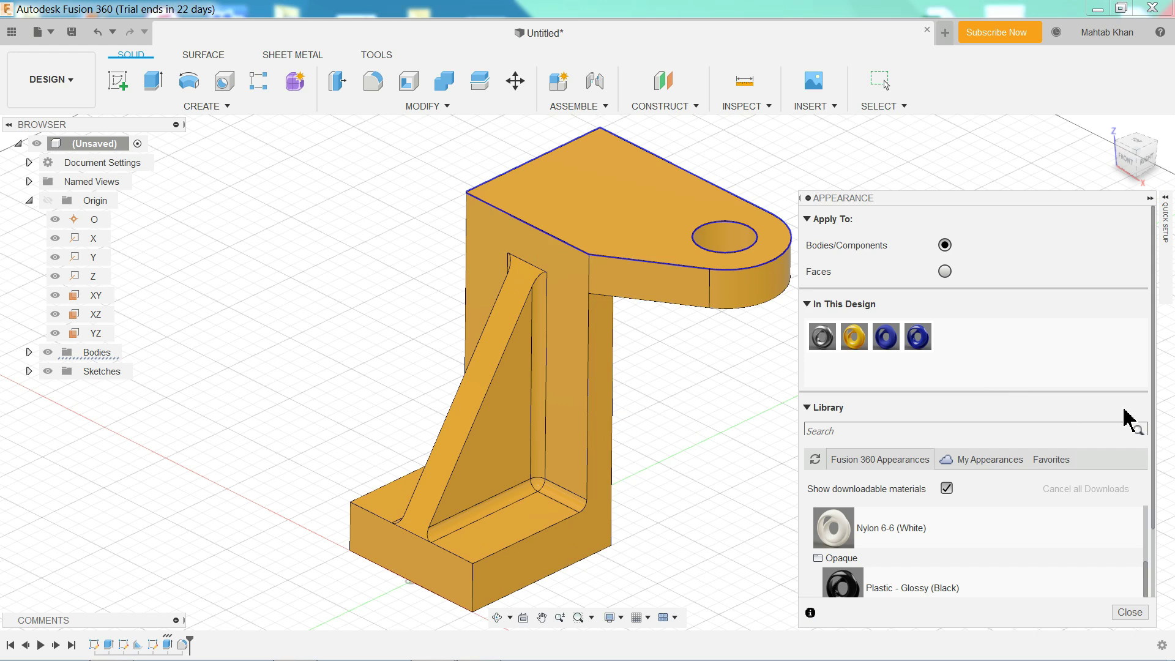
scroll(1147, 539, up, 5)
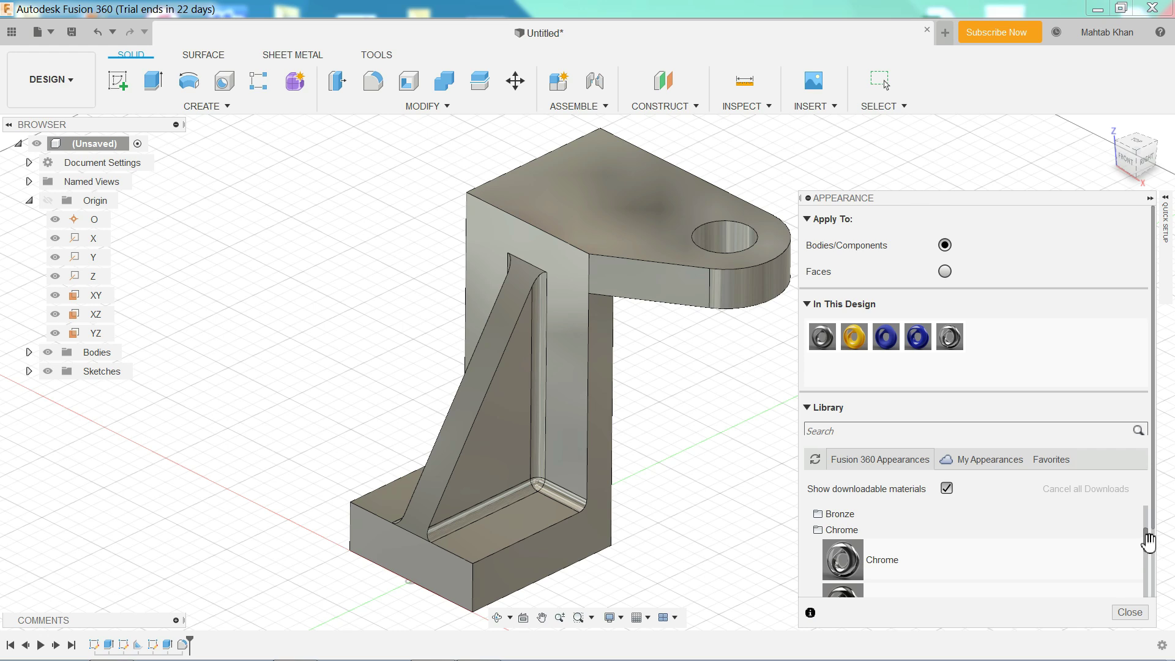
scroll(1100, 540, up, 3)
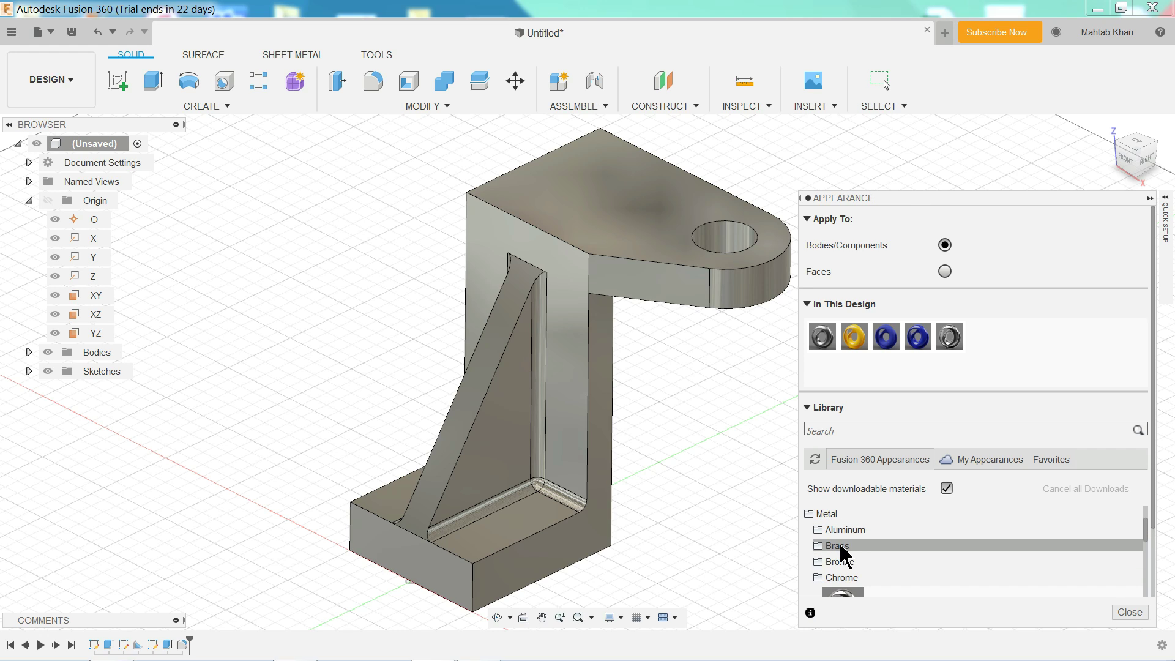
click(1059, 545)
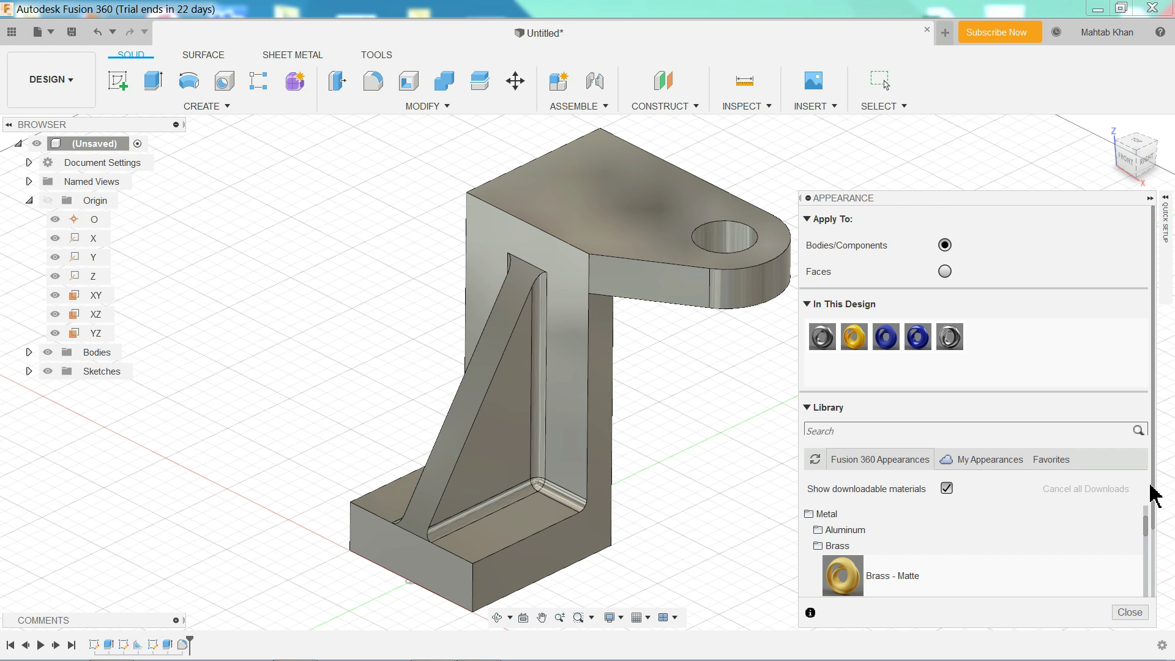
drag(1160, 499, 1136, 564)
drag(864, 542, 603, 390)
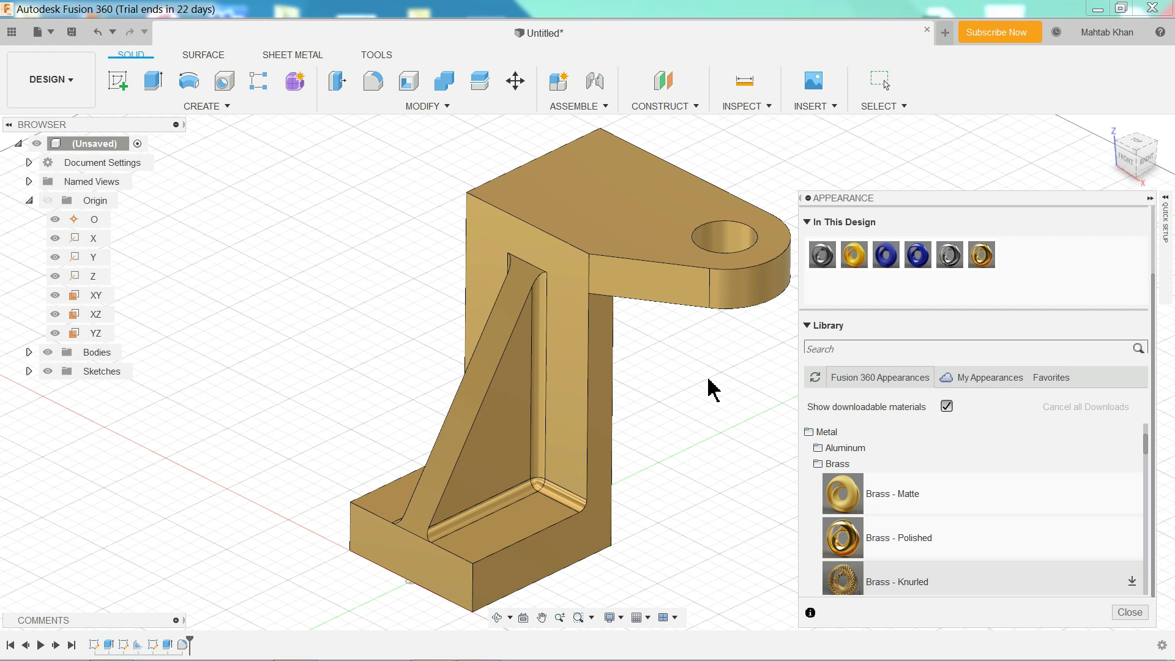
Save the brass bracket design as 'IC Support' in Admin Project and check it in the Data Panel
click(1130, 613)
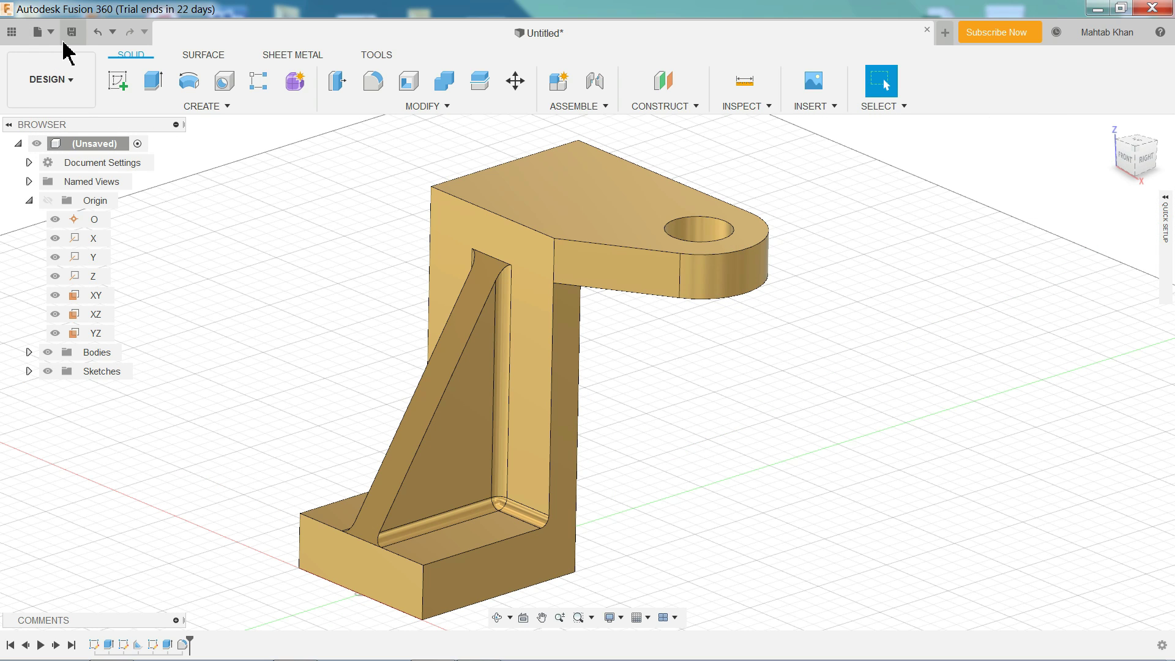
click(71, 34)
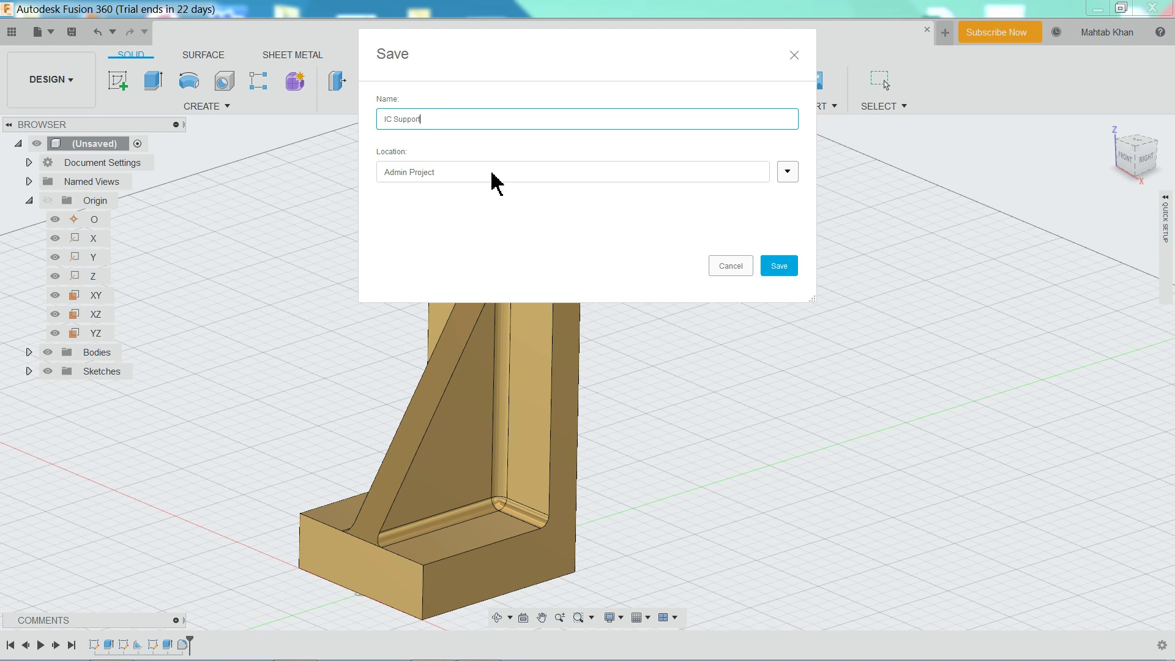
click(780, 268)
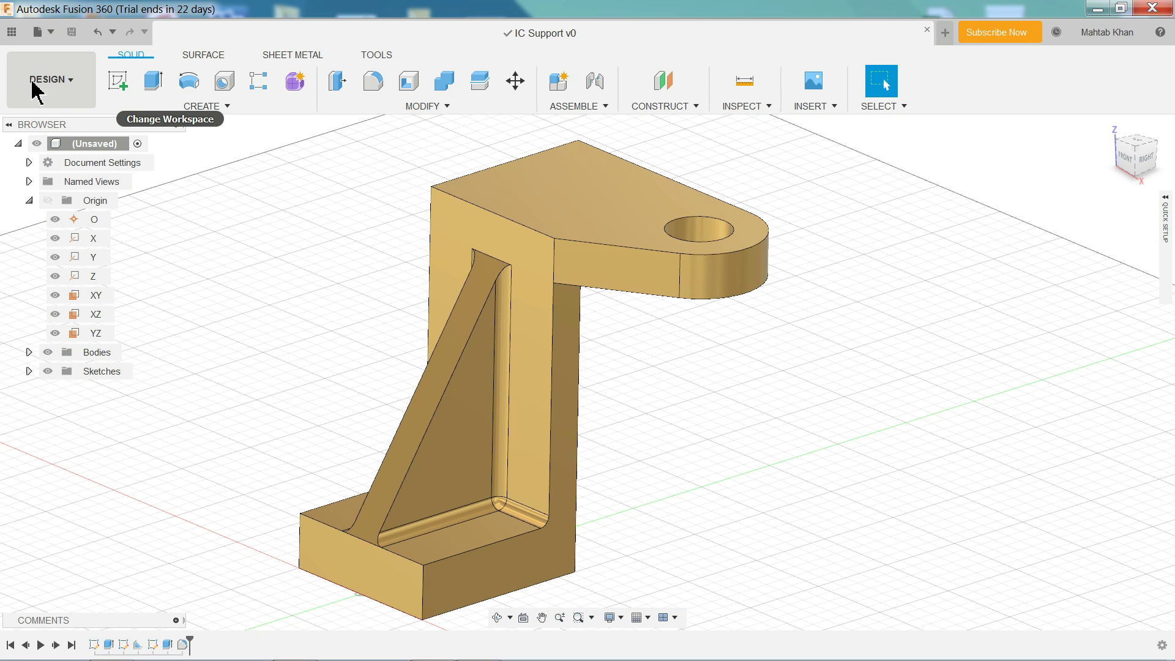
click(11, 32)
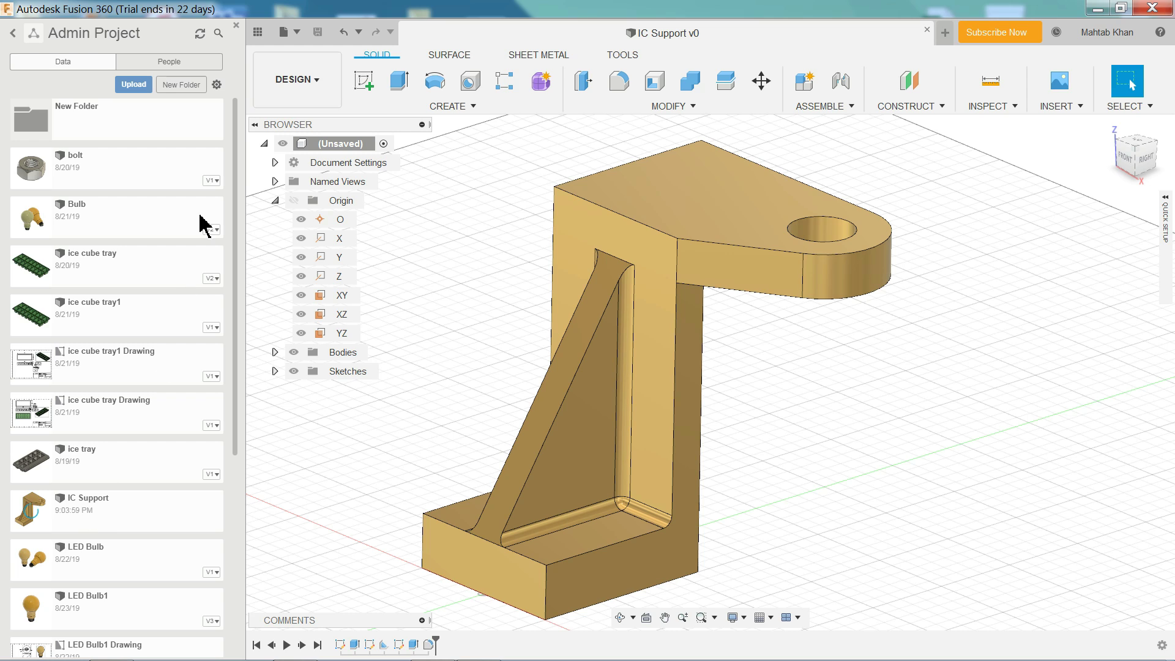
click(236, 25)
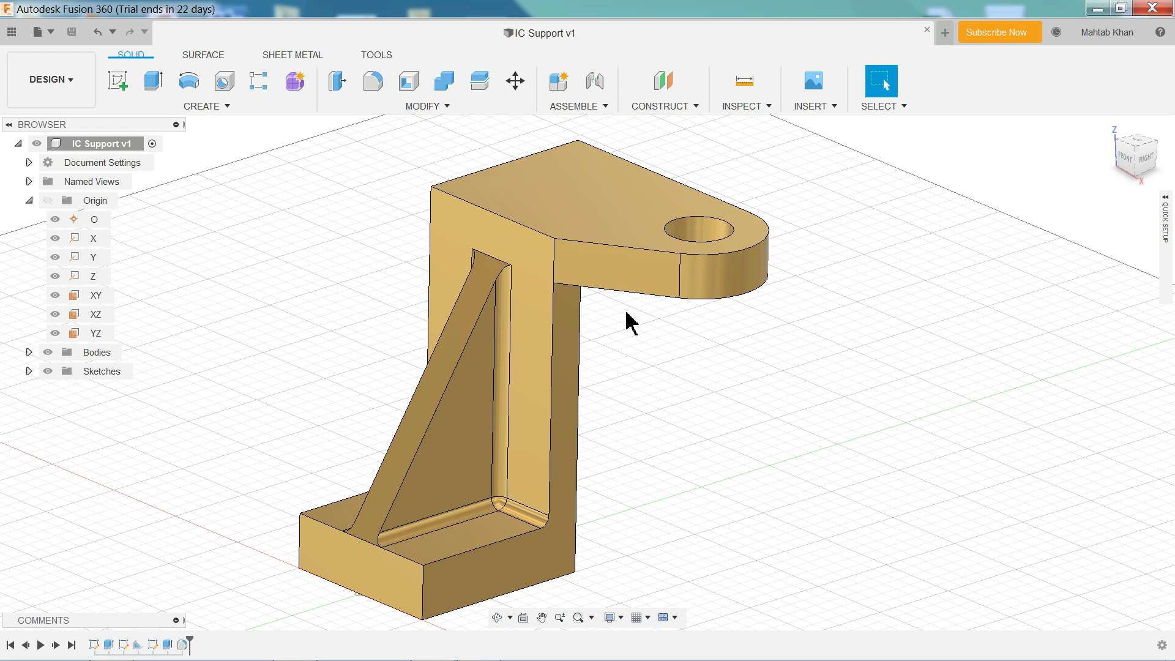
Create a drawing from the design with ISO standard, mm units and an A3 sheet
shift+middle_drag(626, 314, 561, 325)
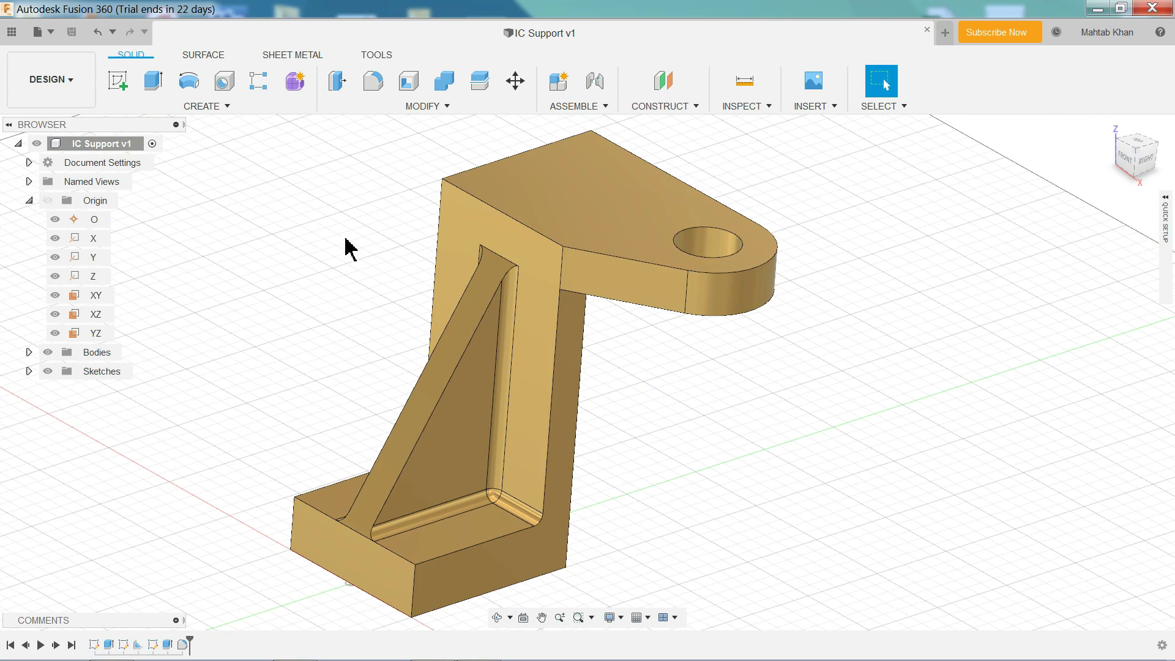
click(73, 90)
mouse_move(48, 300)
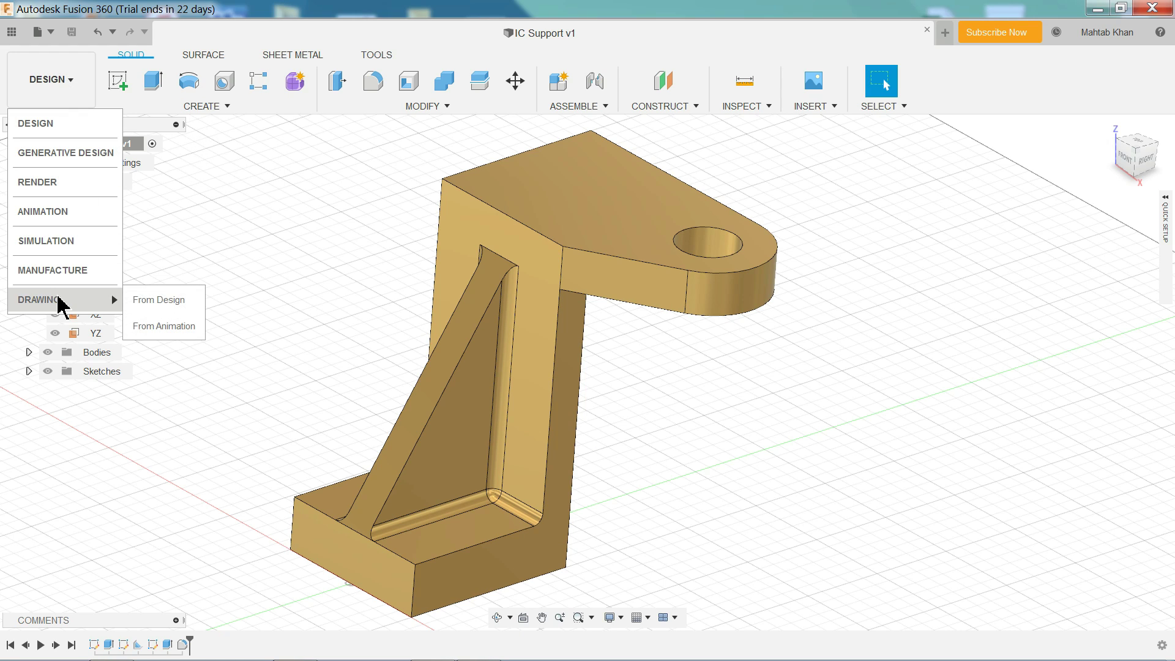
click(159, 300)
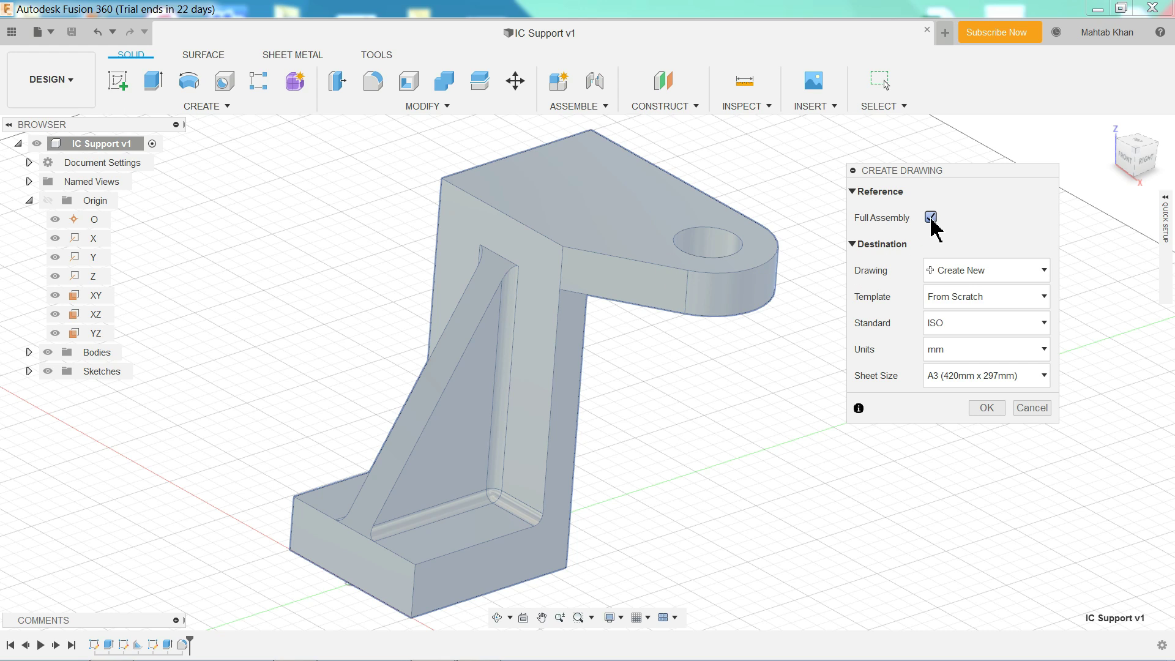
click(948, 323)
click(948, 359)
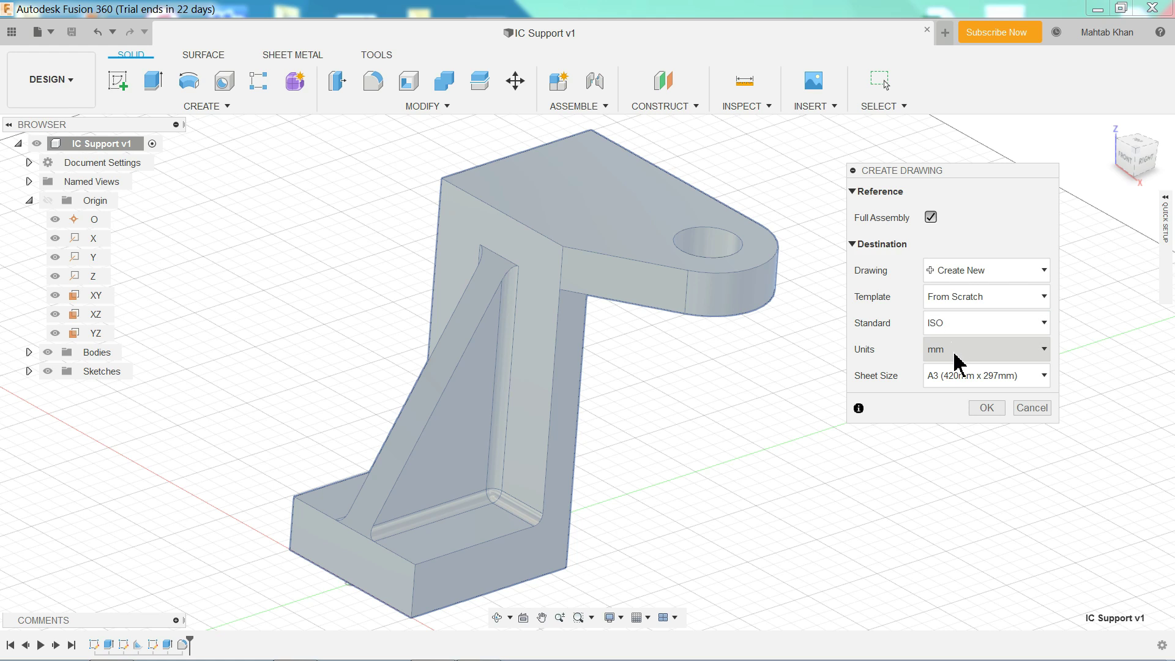
click(956, 352)
click(954, 353)
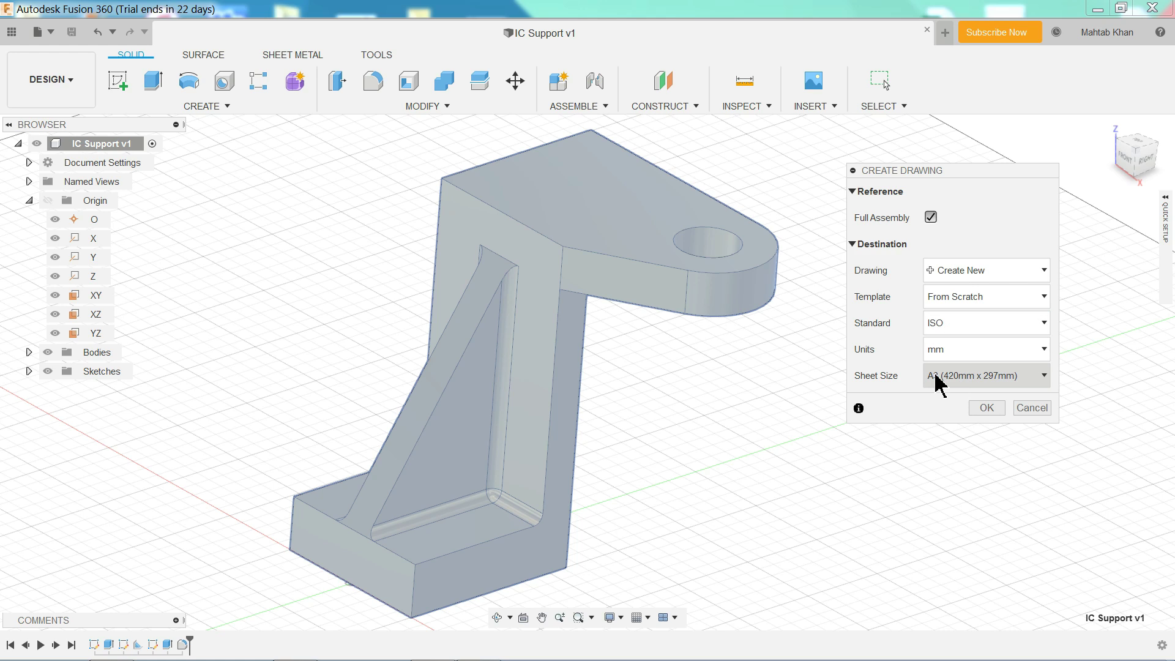
click(983, 410)
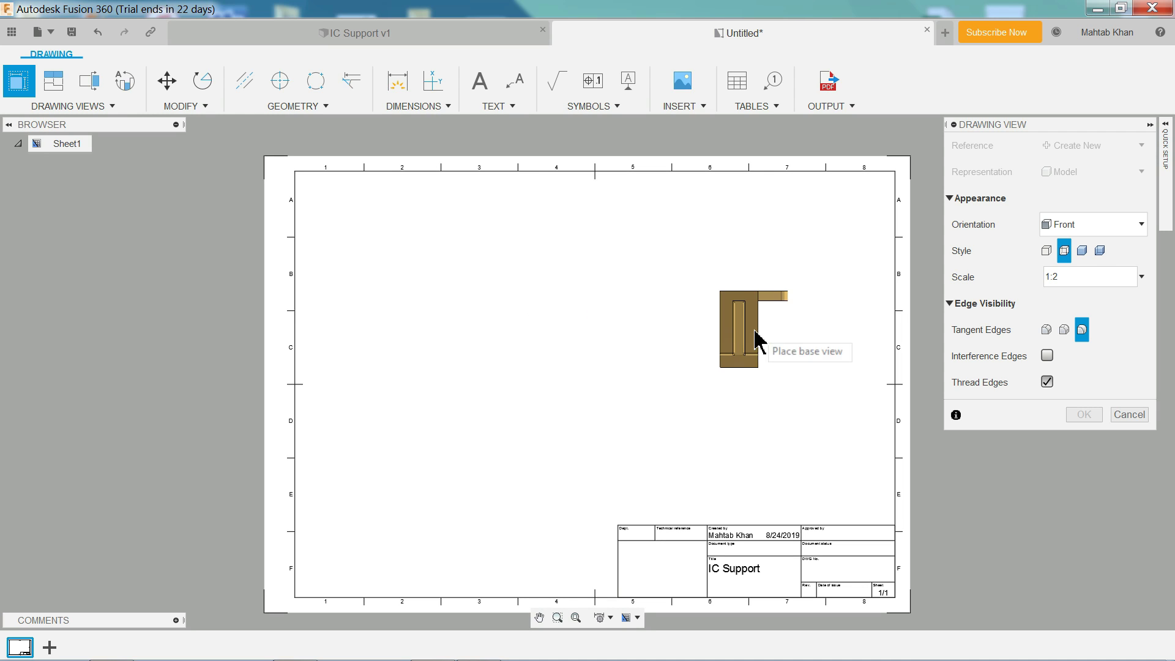
Place a 1:1 Front base view in Visible Edges style on the sheet's left
click(1076, 227)
click(1074, 227)
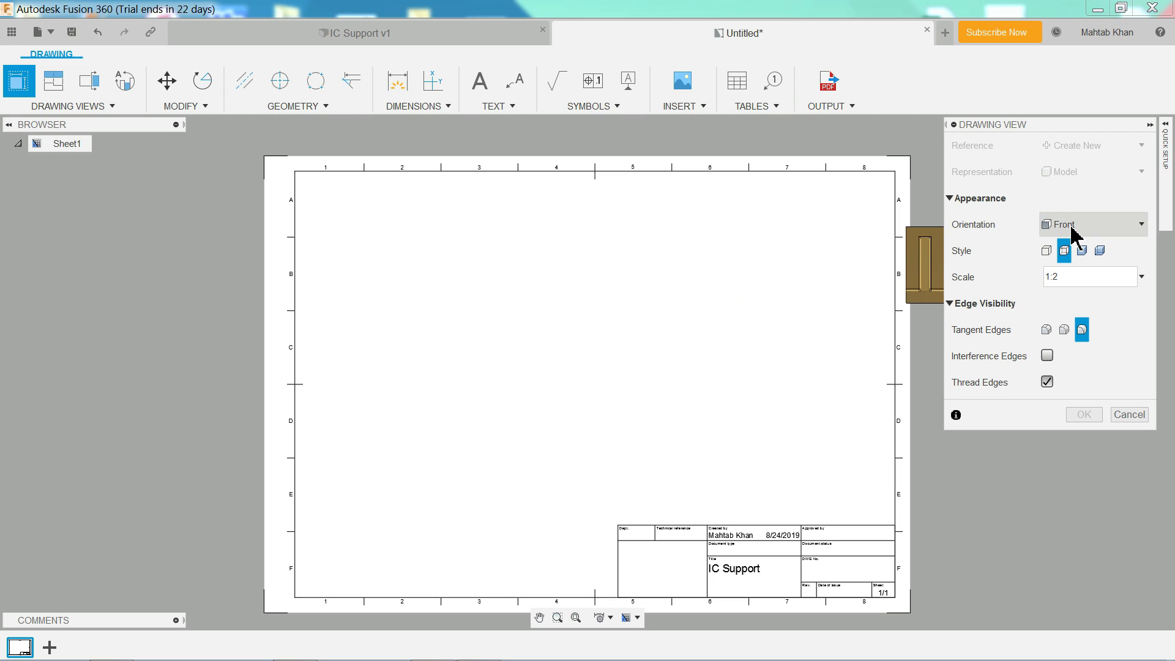
click(1047, 256)
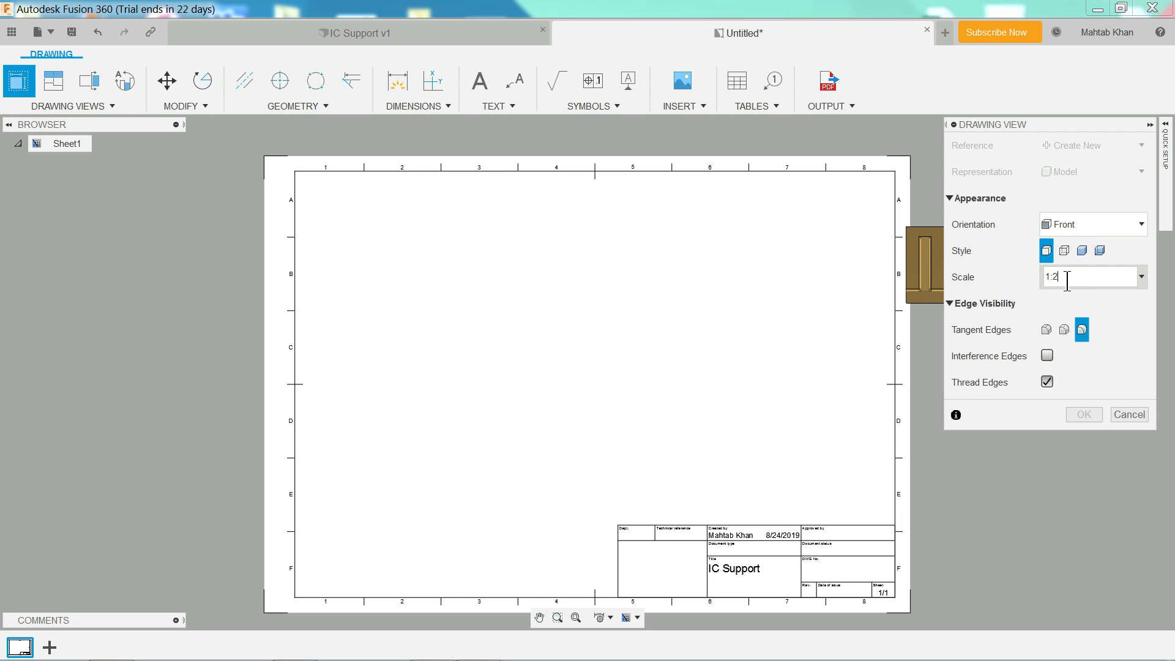
text(1)
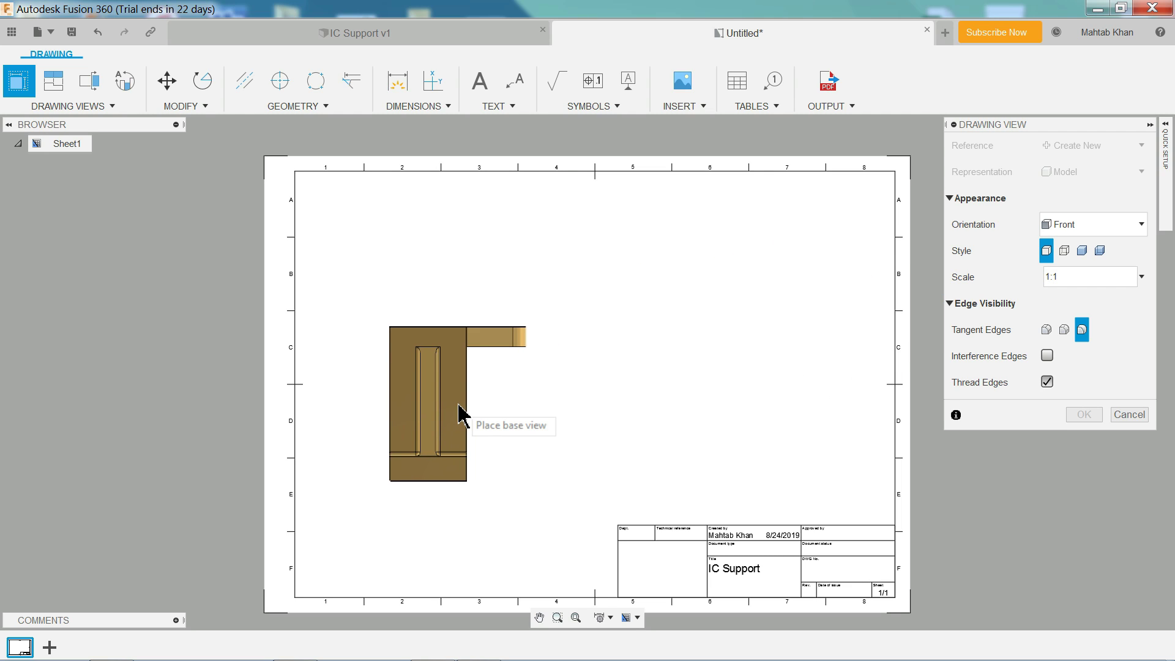
click(457, 430)
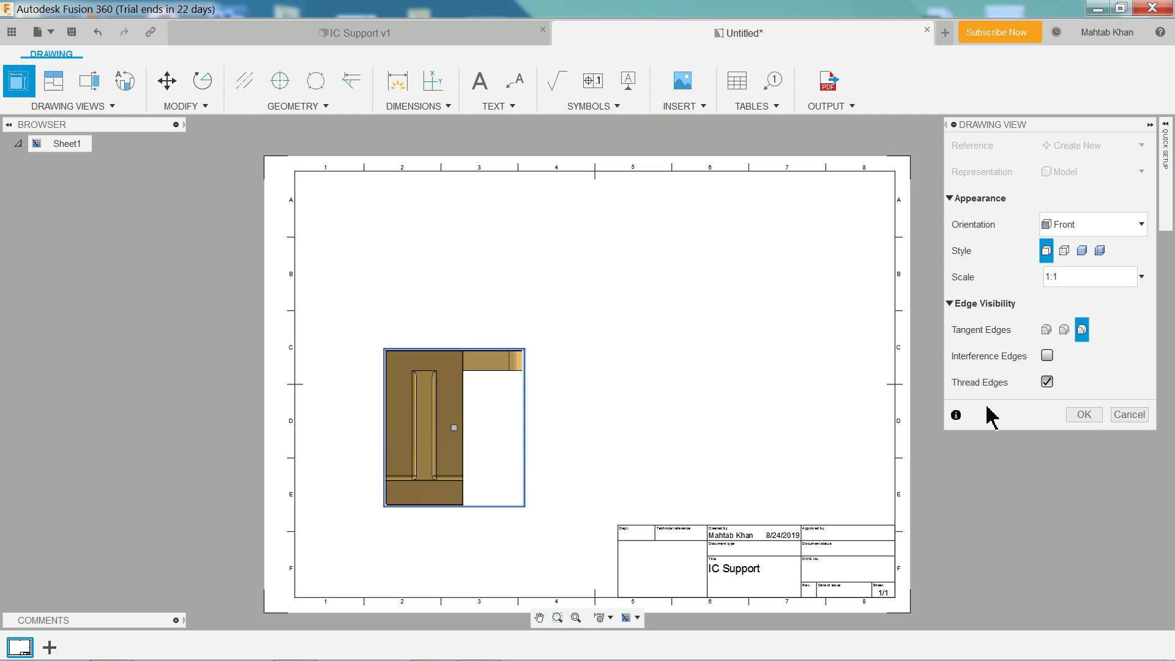
click(1084, 414)
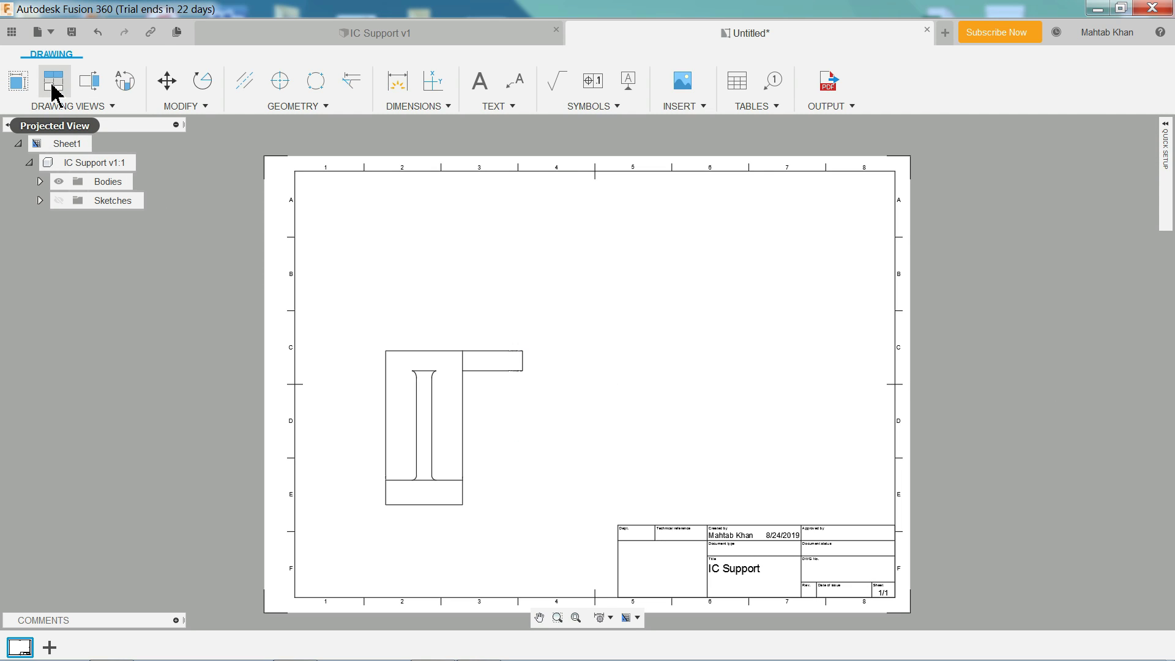
Project a top view above and a side view right of the front view
click(53, 85)
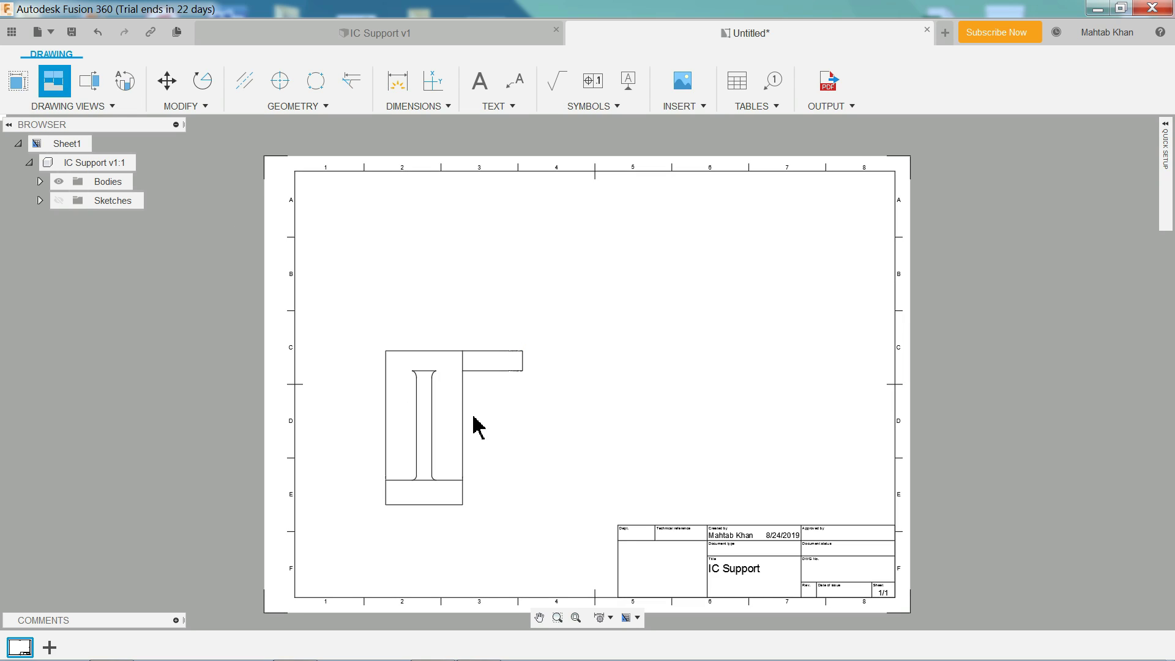
click(464, 381)
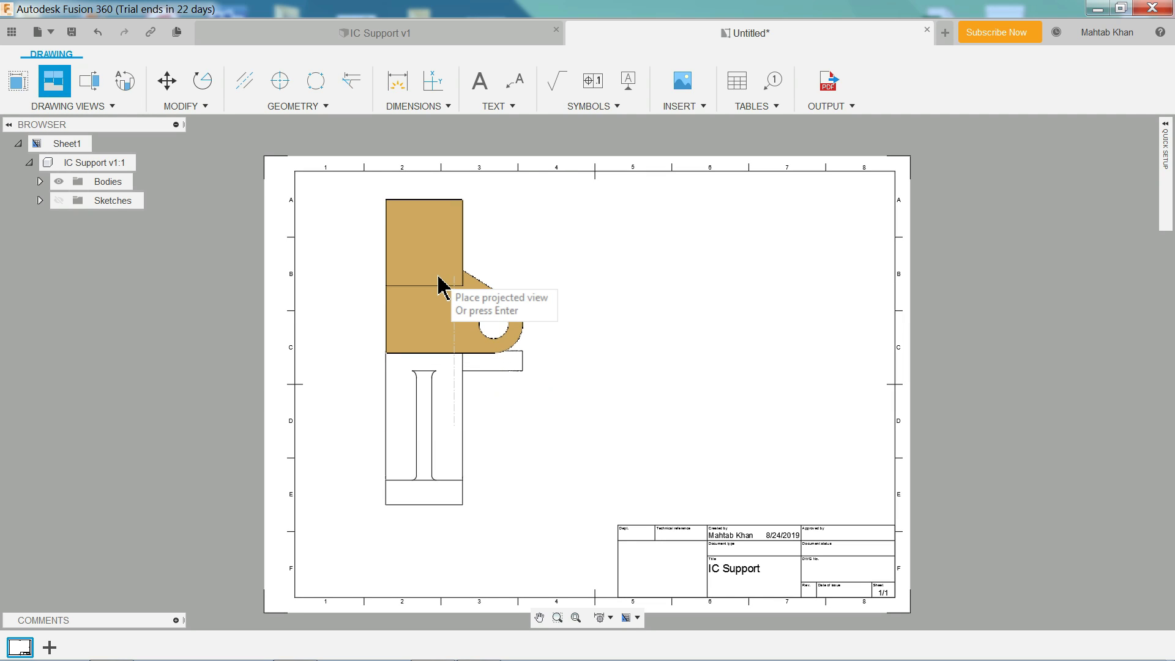
click(441, 263)
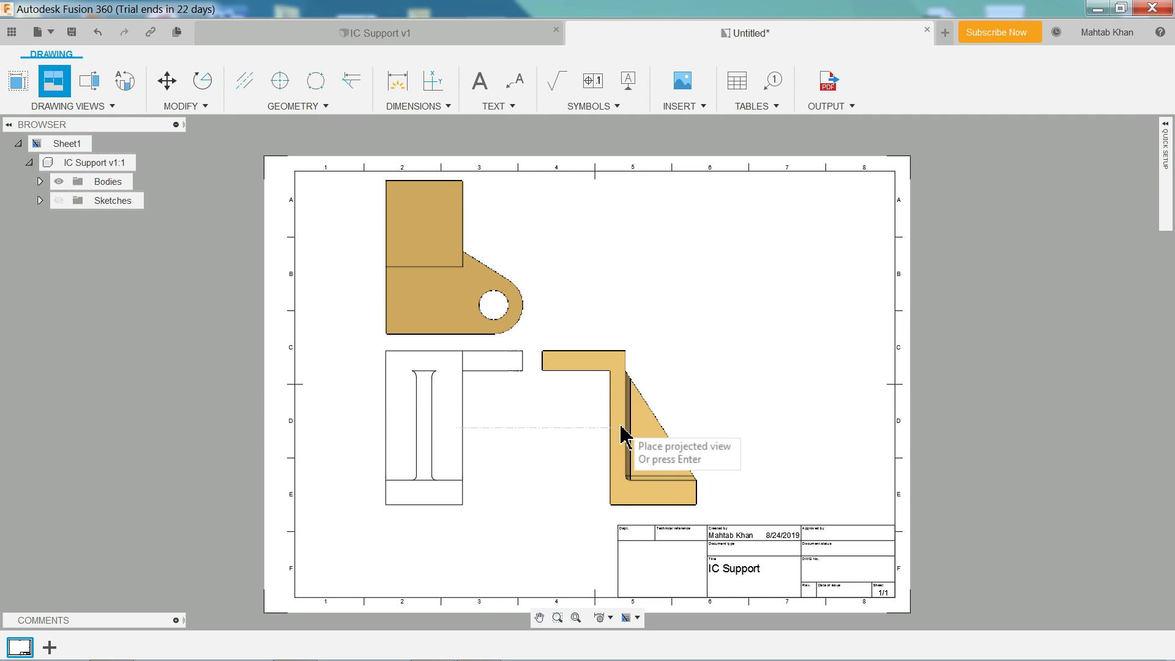
click(624, 433)
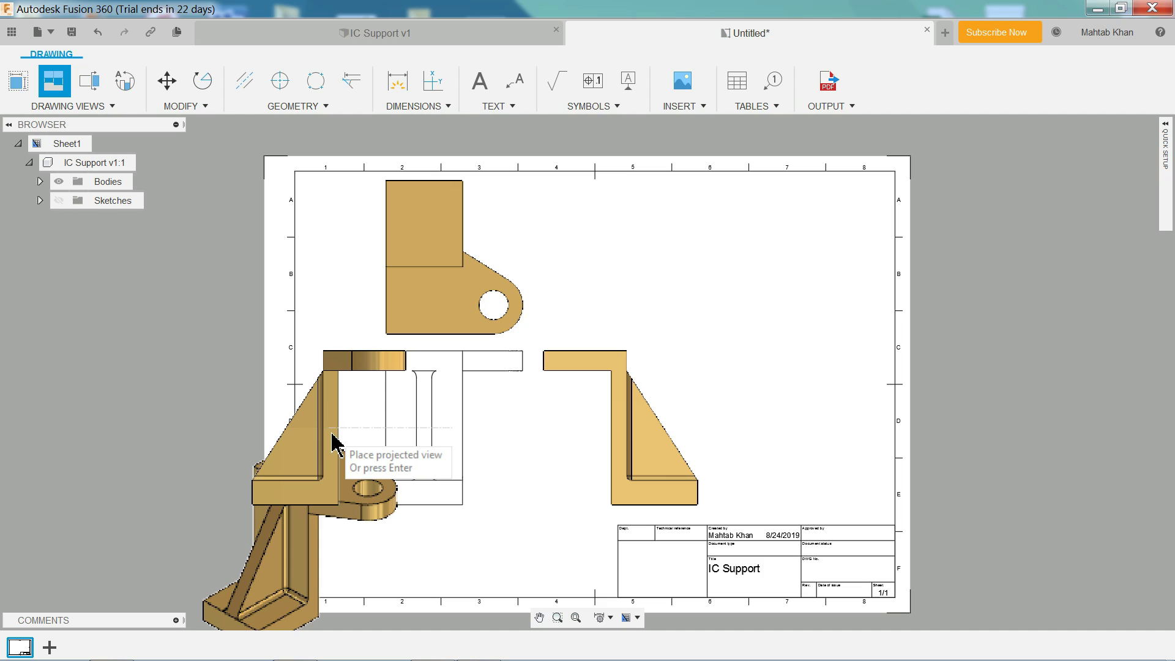
key(Return)
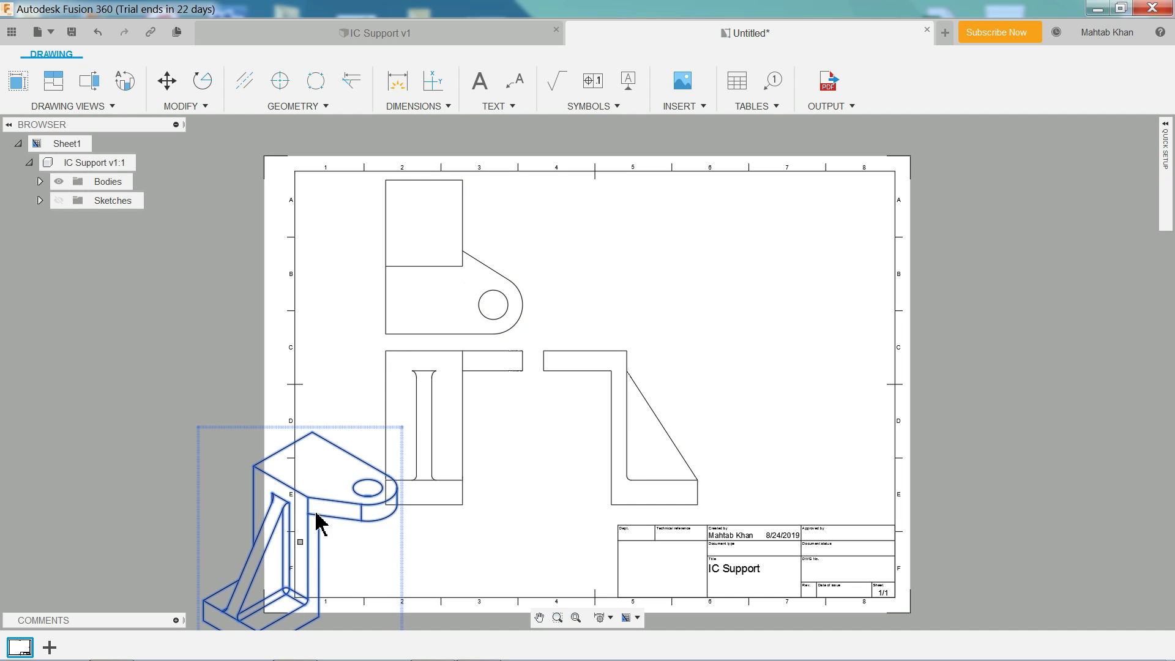
Move the isometric view to the sheet's upper right and set its style to Shaded
click(300, 541)
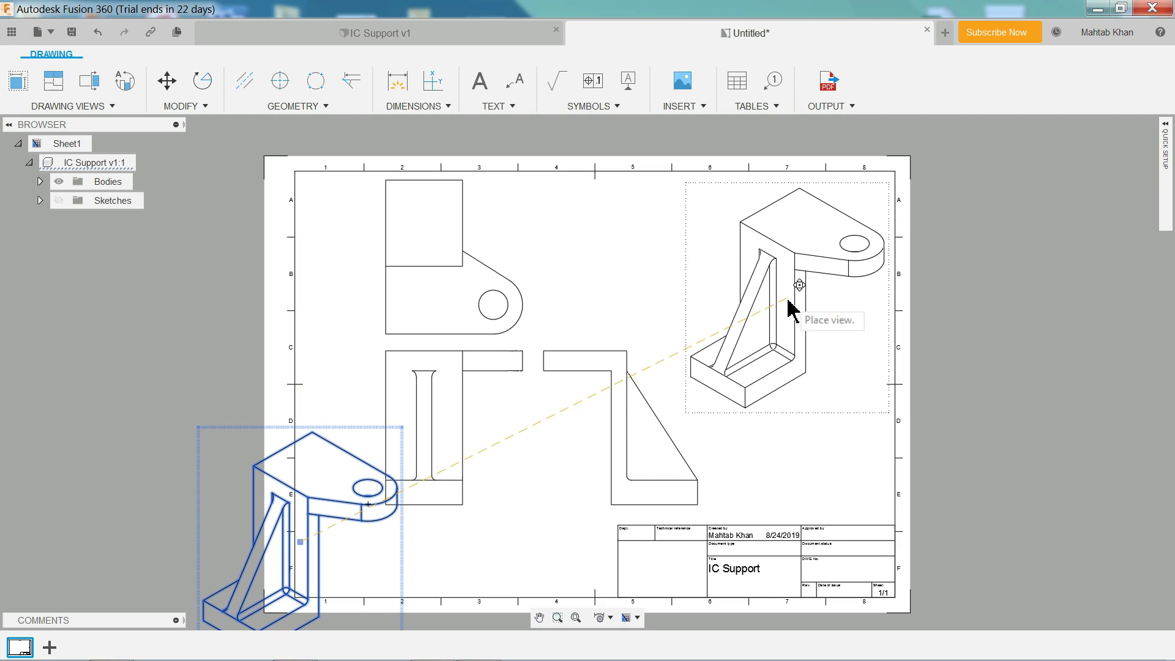
click(788, 301)
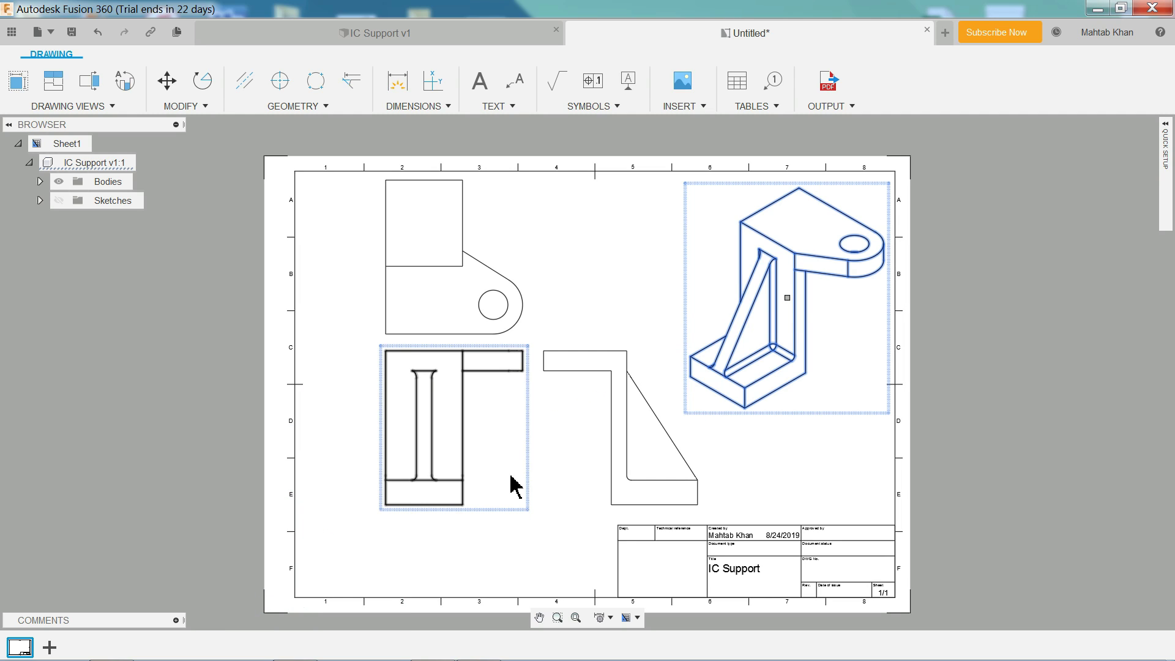
double_click(850, 346)
click(1100, 172)
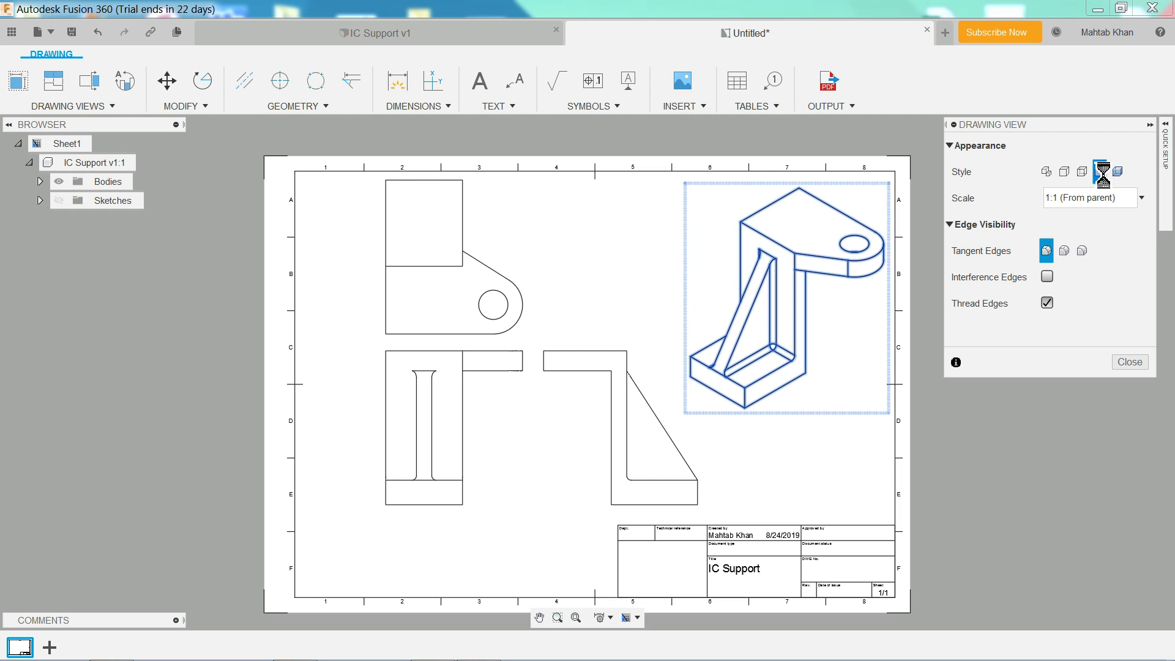
click(1127, 362)
click(526, 421)
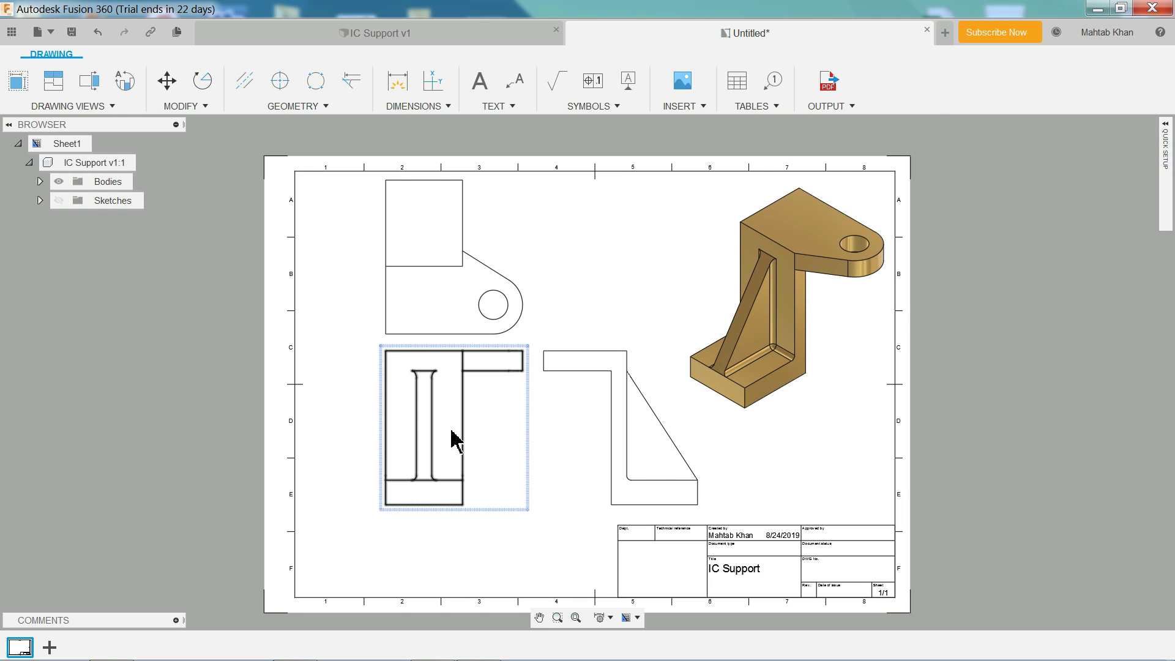
Dimension the upper view with a 70 width below it and 56 height on its left
click(368, 325)
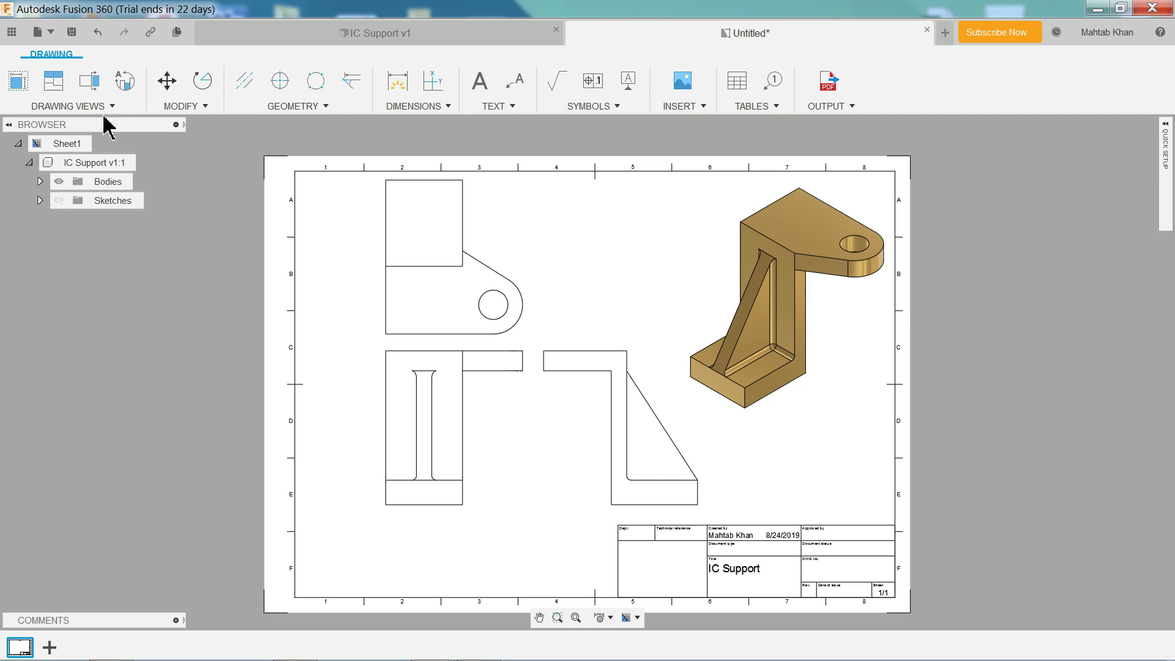
click(398, 81)
scroll(470, 392, up, 2)
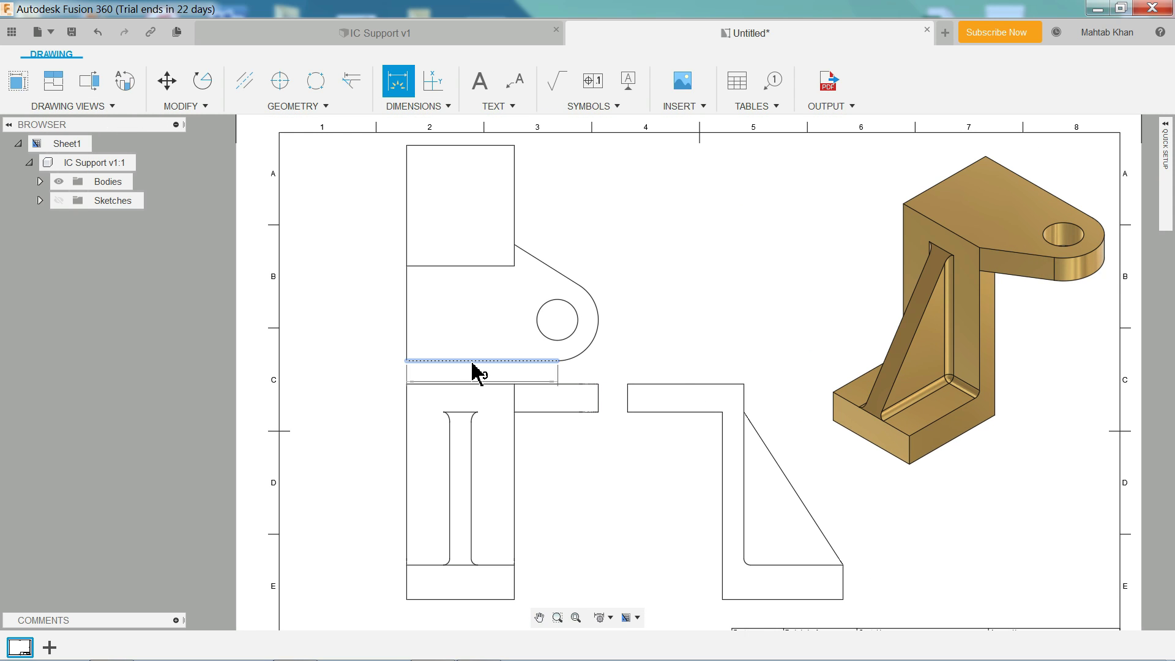
click(482, 378)
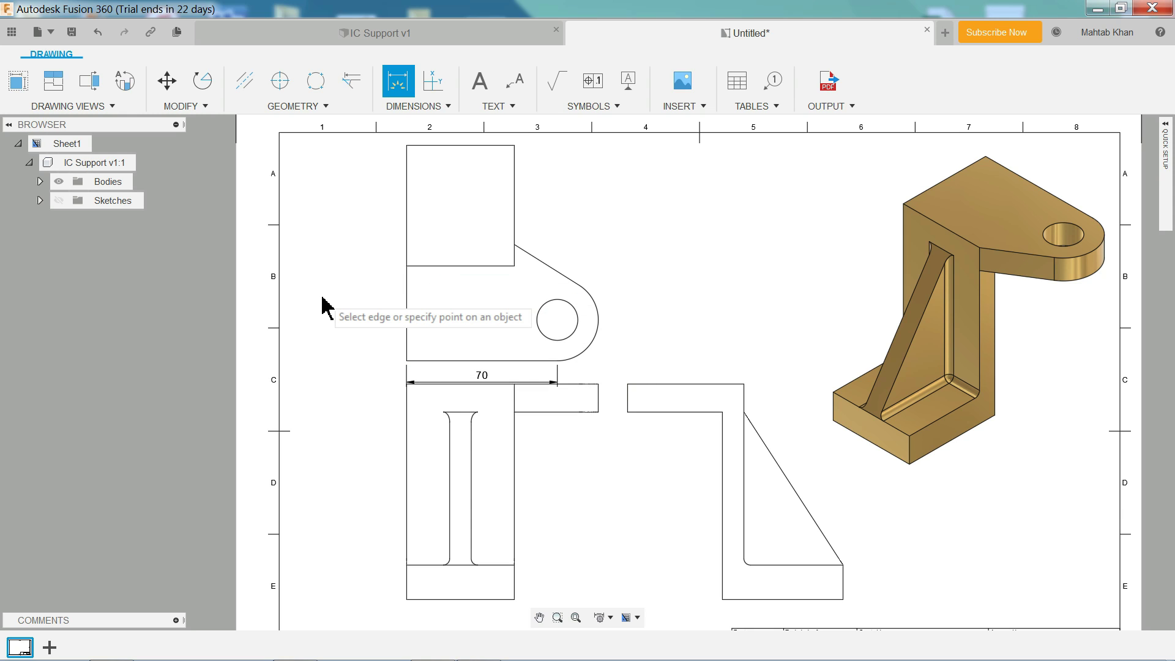
click(408, 236)
click(372, 236)
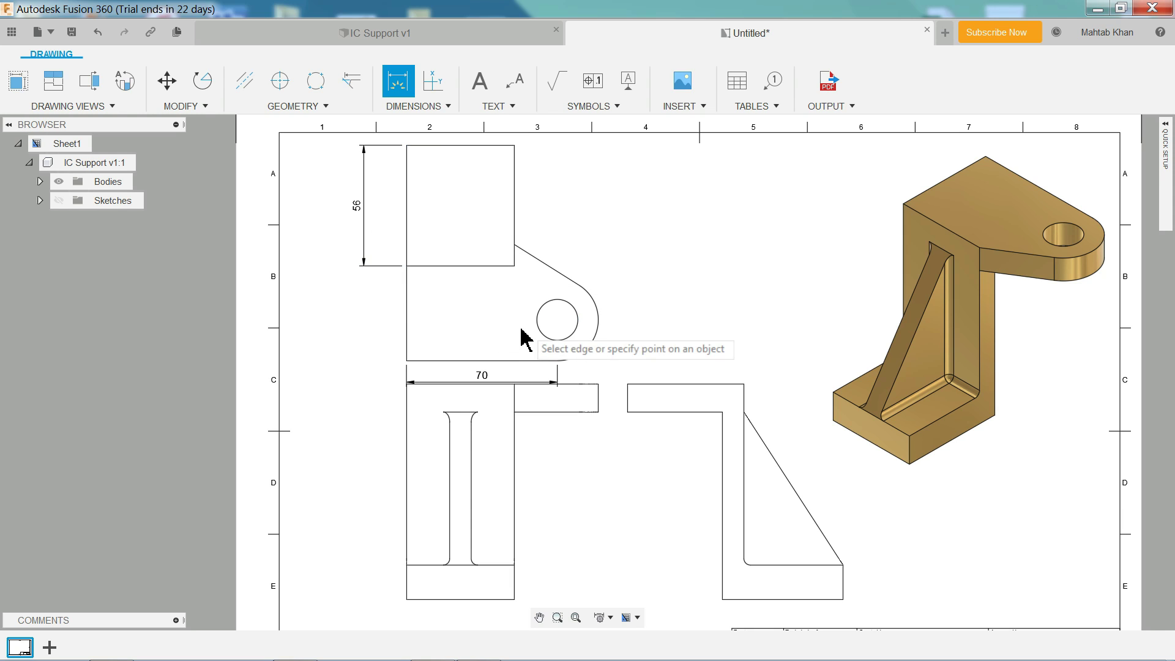
key(Escape)
Switch the lower-left front base view's style to Visible and Hidden Edges
click(539, 474)
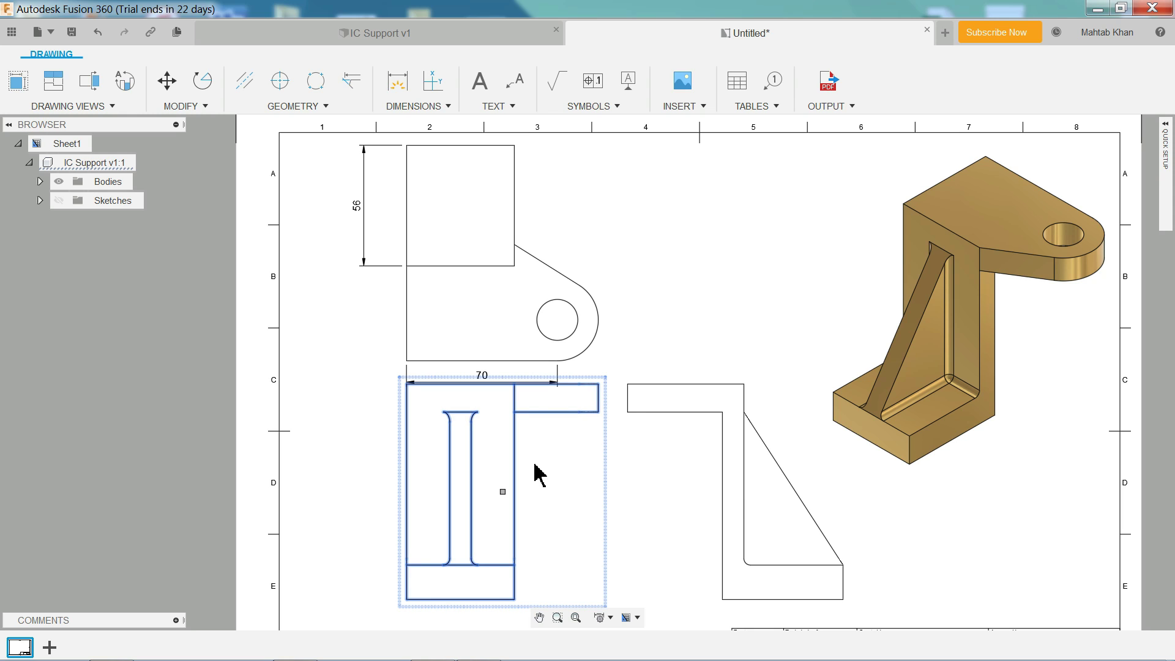
double_click(539, 474)
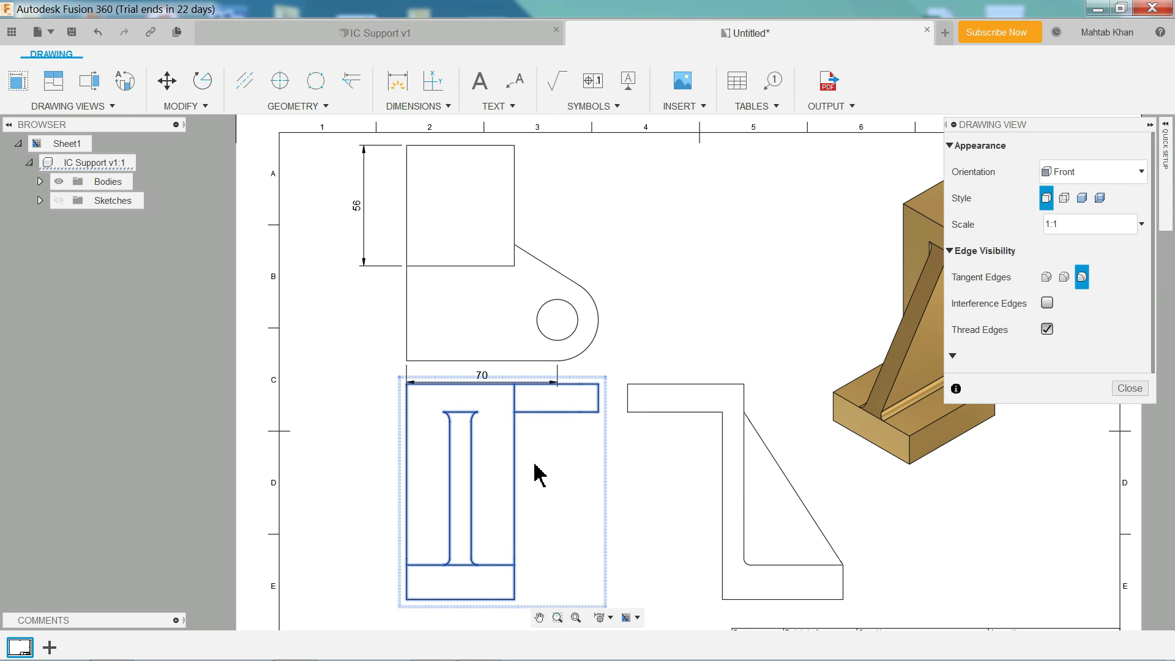
click(1064, 199)
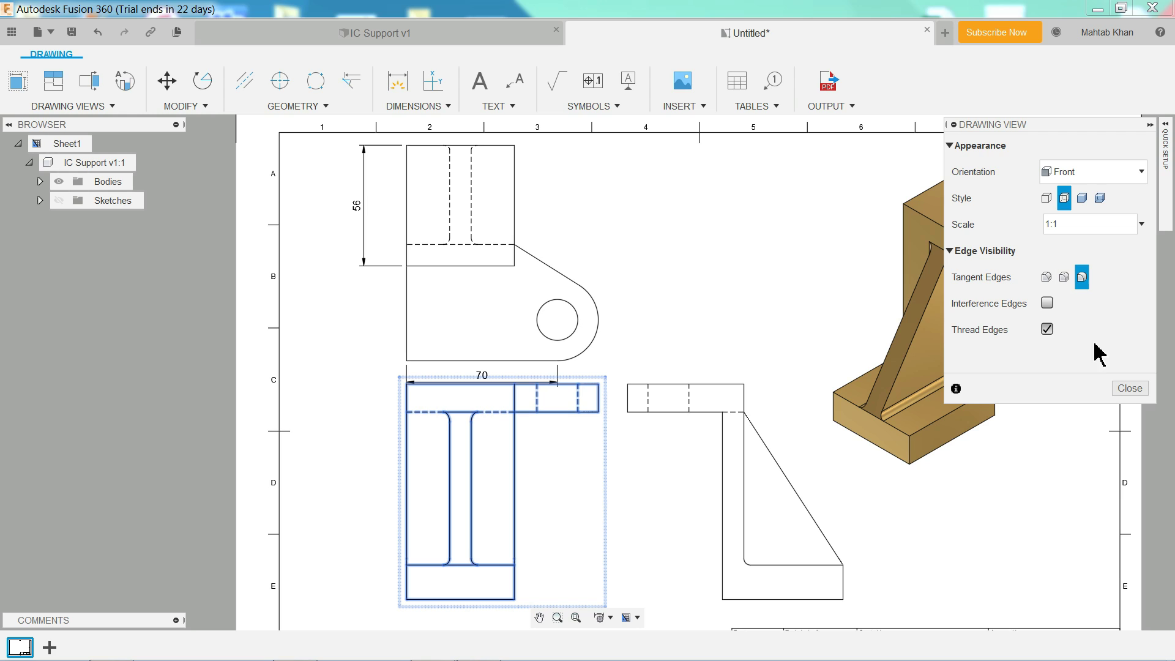
click(1126, 389)
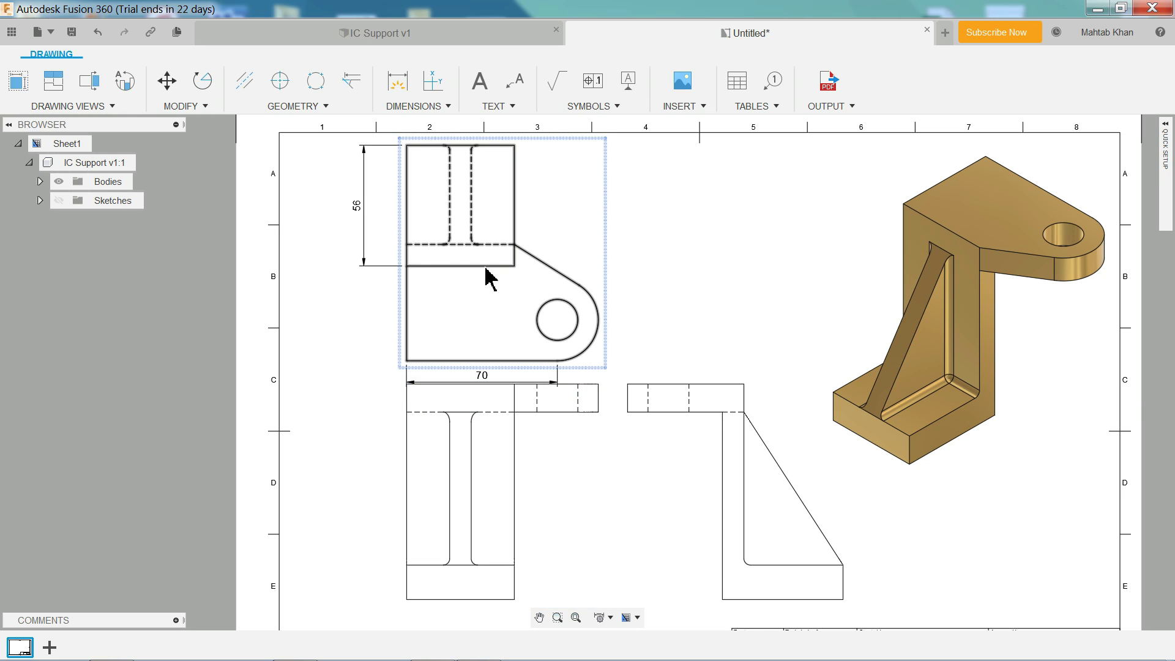
Add R19 arc radius, Ø19 hole diameter and 35 hole-centre dimensions on the upper view
click(398, 81)
click(598, 332)
click(657, 325)
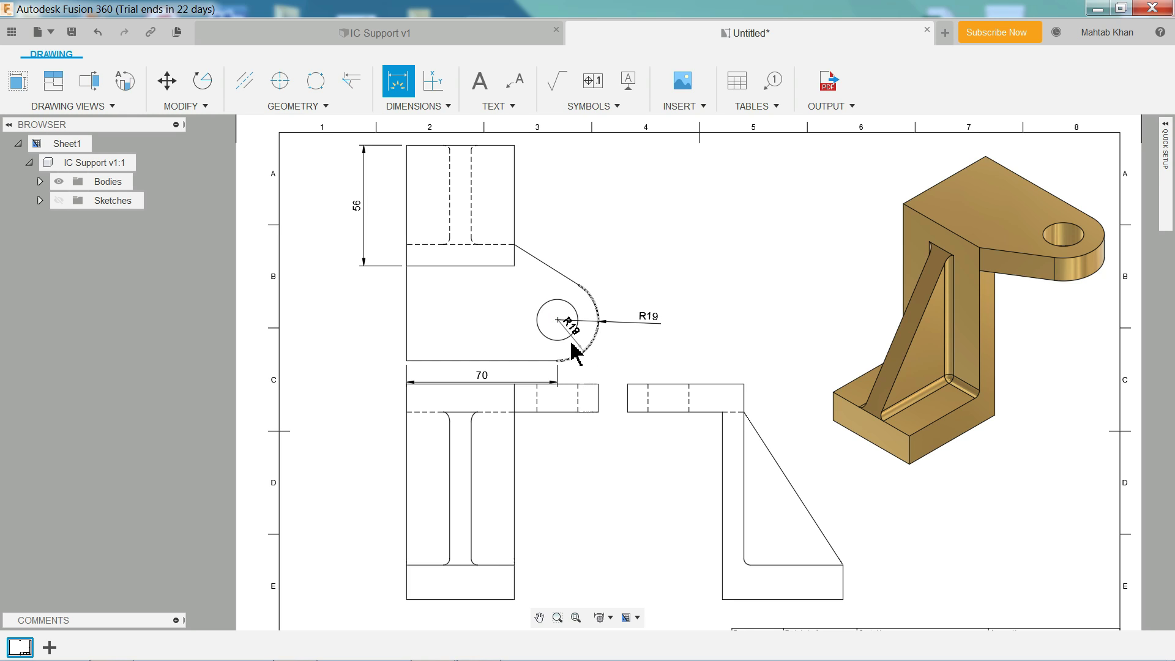
click(565, 342)
click(622, 358)
click(557, 320)
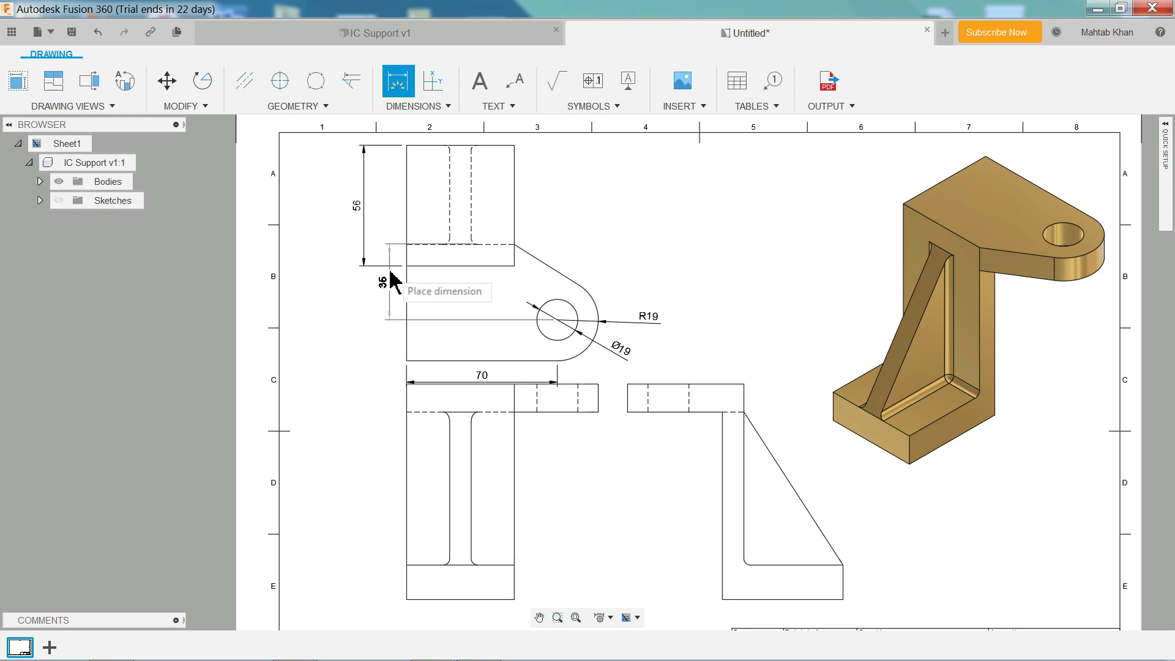
click(346, 281)
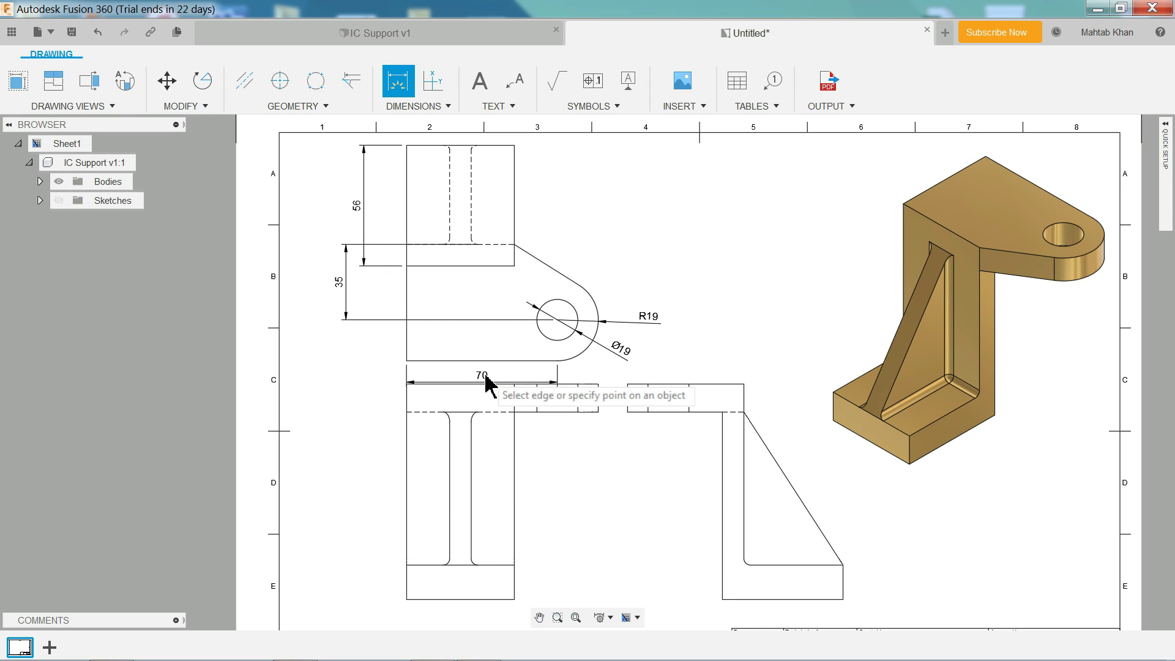
Dimension the lower view with a 50 width and 16 base thickness
click(464, 599)
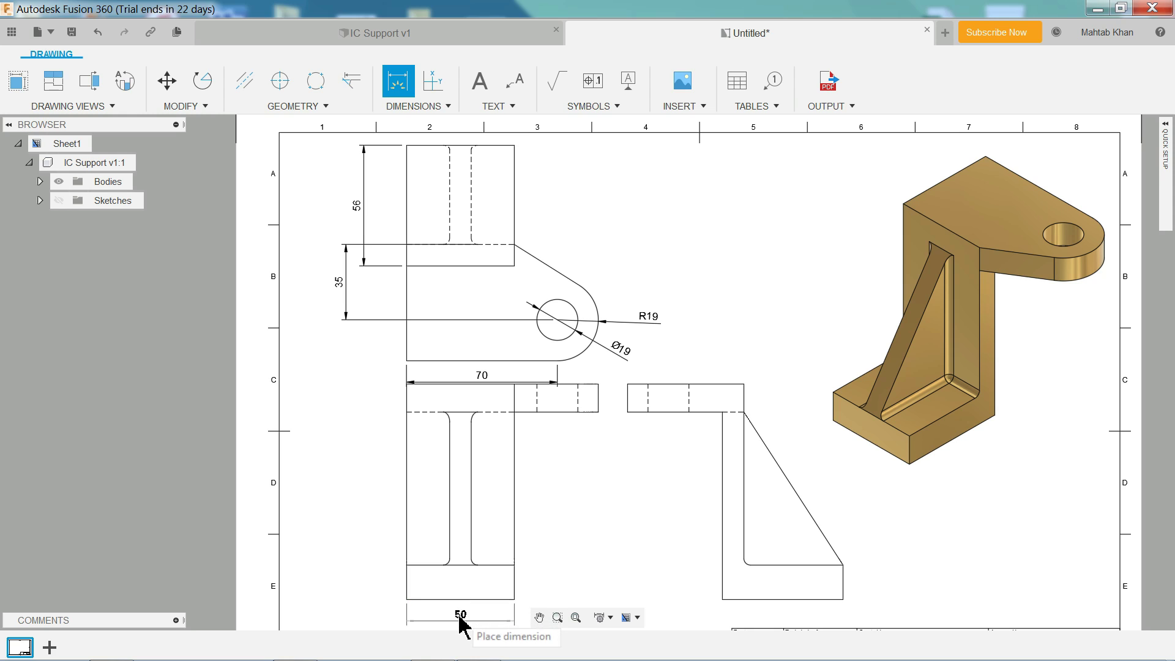
click(460, 620)
click(478, 564)
click(513, 565)
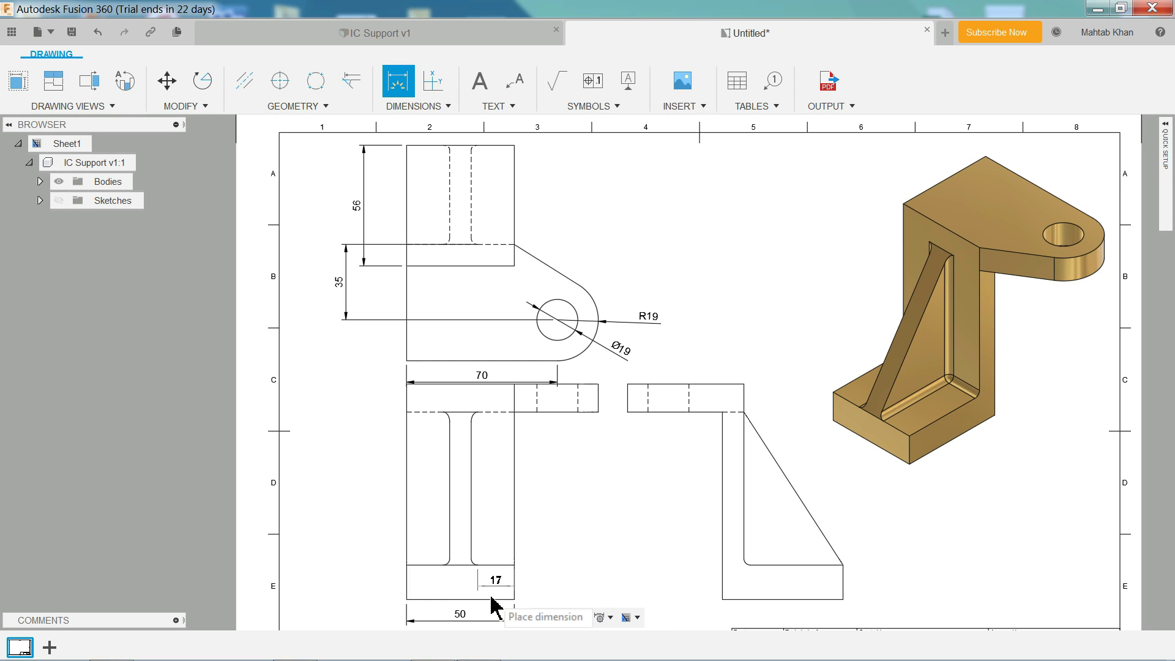
click(534, 589)
Add 16 flange thickness, 56 width and 100 height dimensions to the side view
click(793, 599)
click(860, 592)
click(802, 599)
click(795, 617)
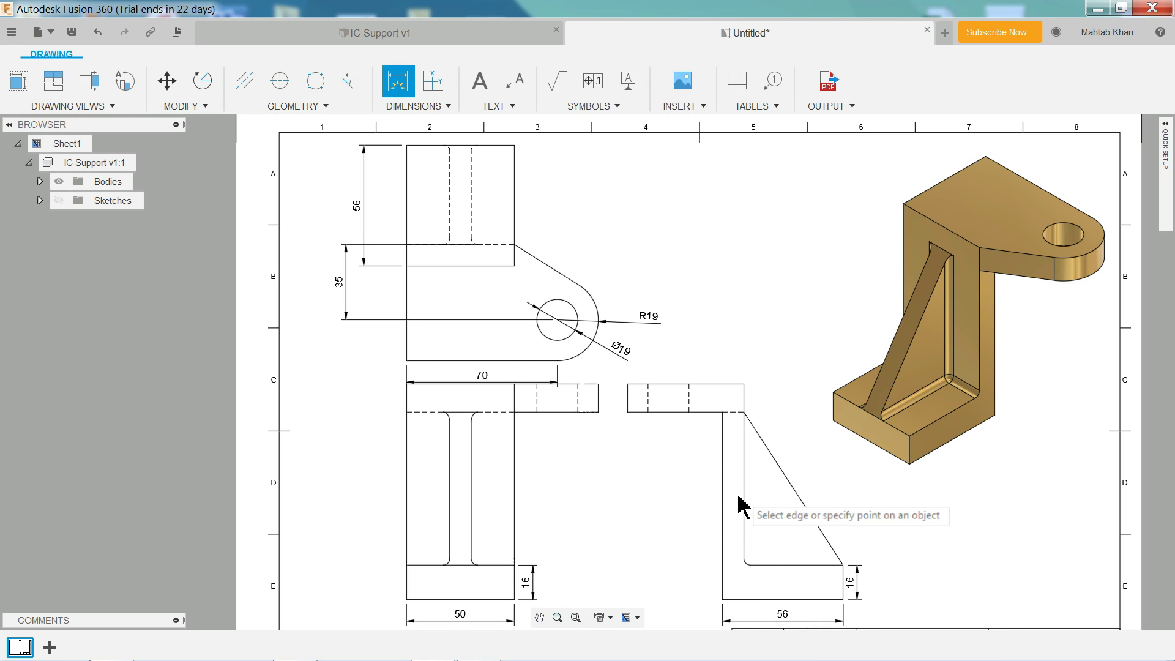
click(770, 599)
click(735, 386)
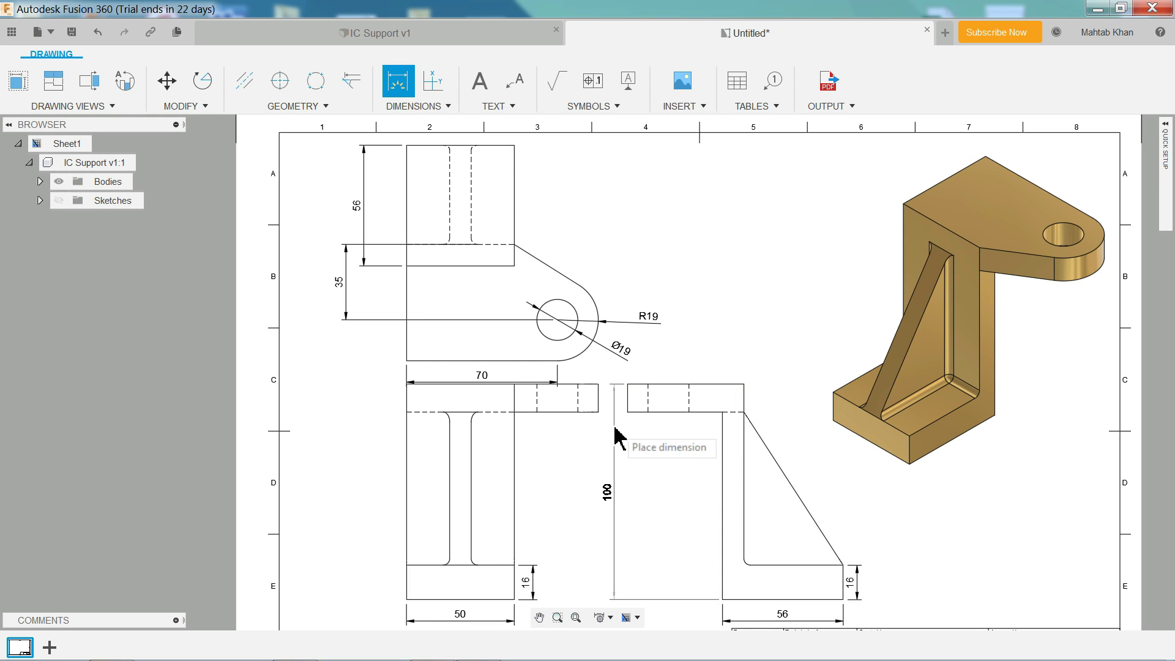
click(615, 440)
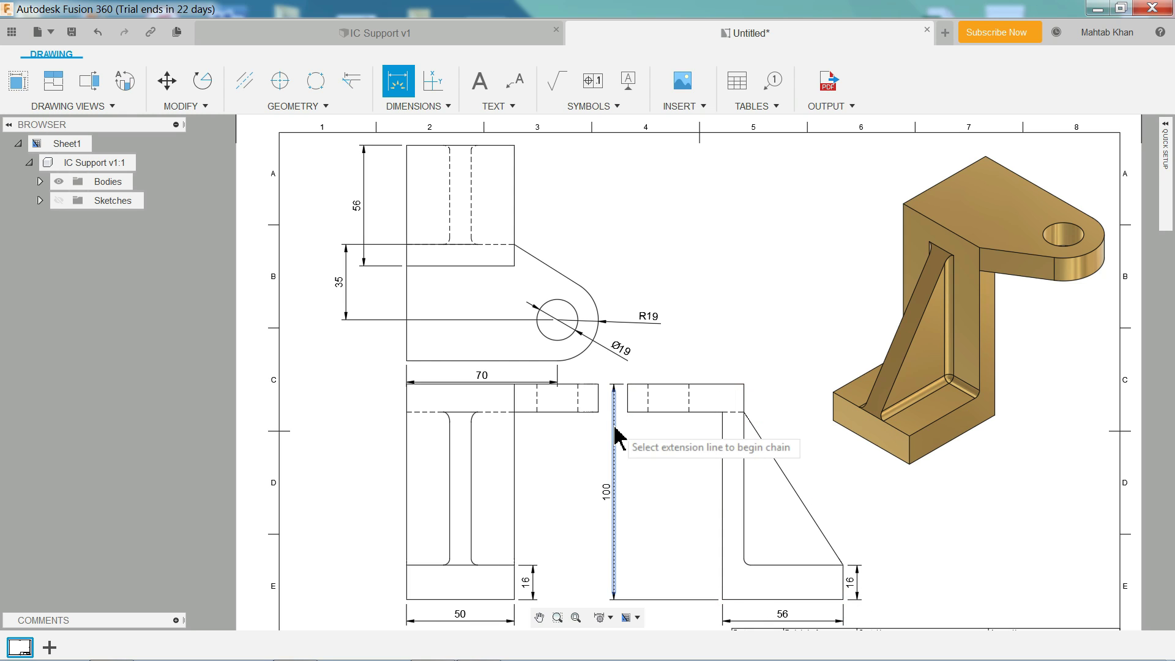
Add the 10 wall thickness and 54 top dimensions to the side view
click(742, 472)
click(723, 486)
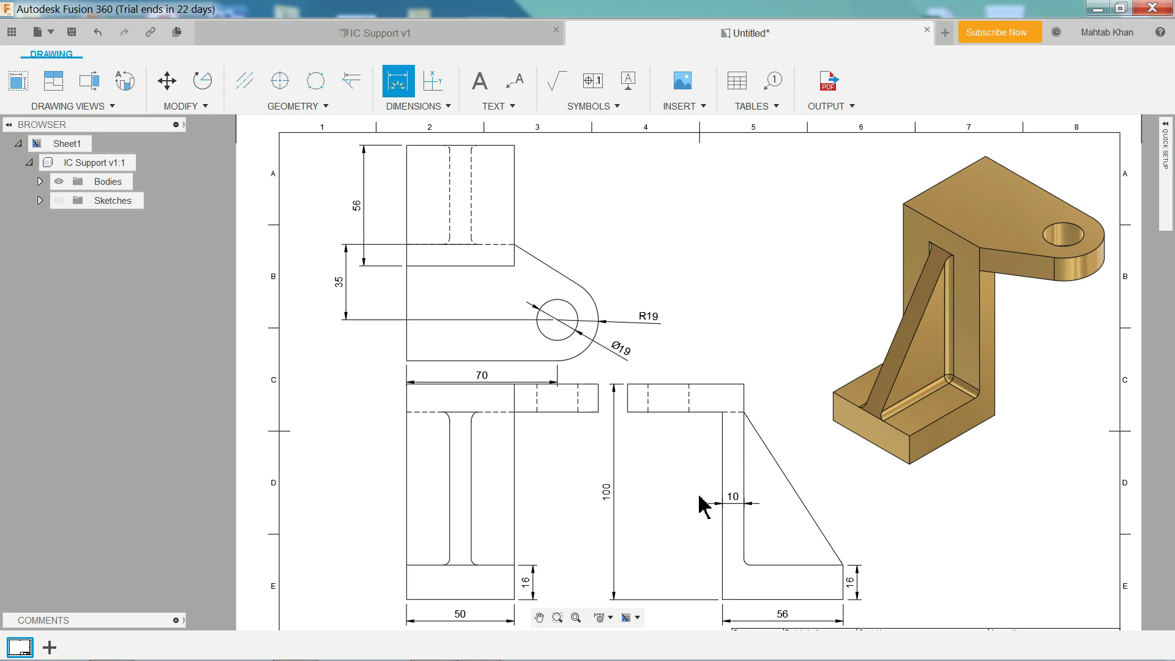
click(701, 505)
click(708, 385)
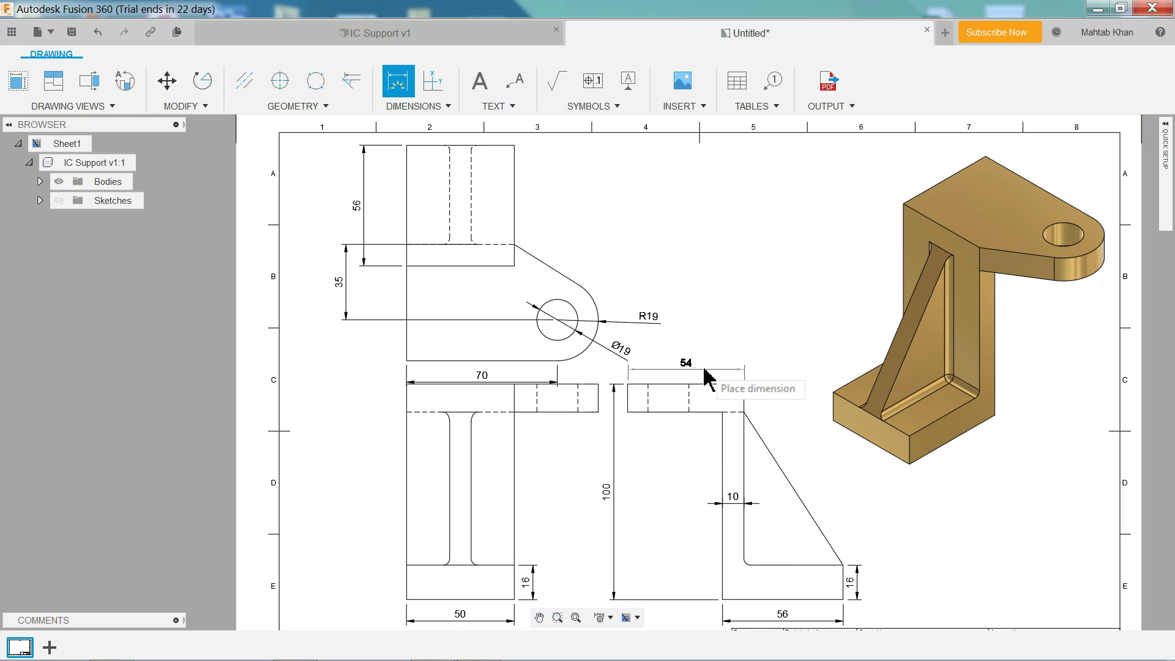
click(705, 370)
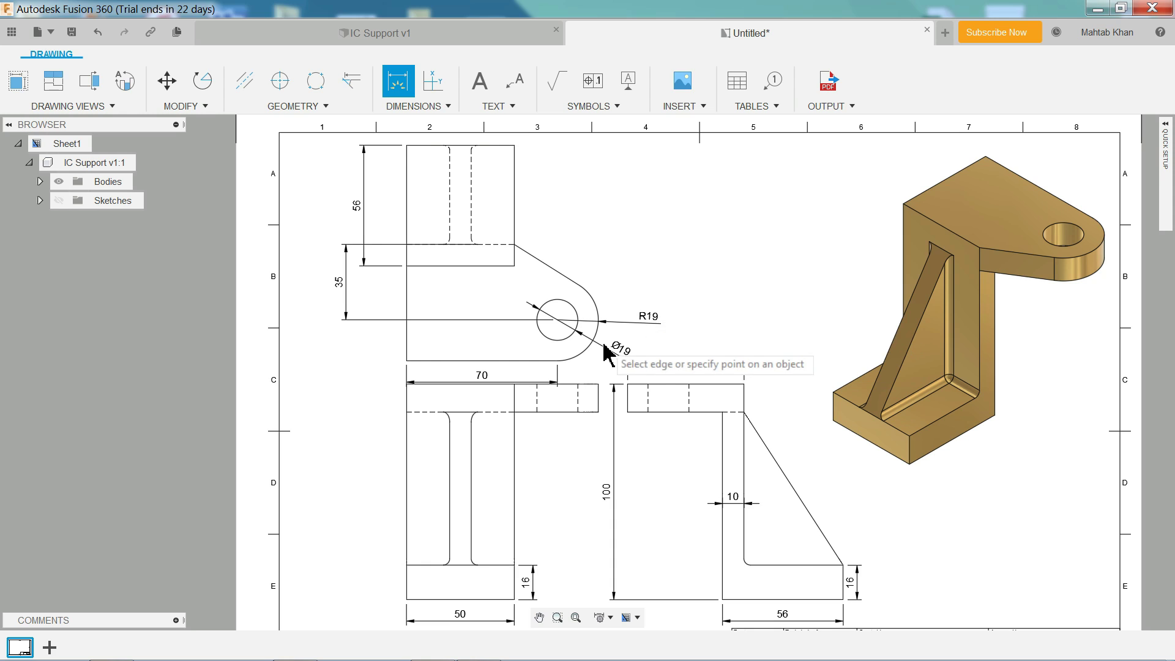
scroll(605, 353, down, 2)
scroll(610, 352, up, 2)
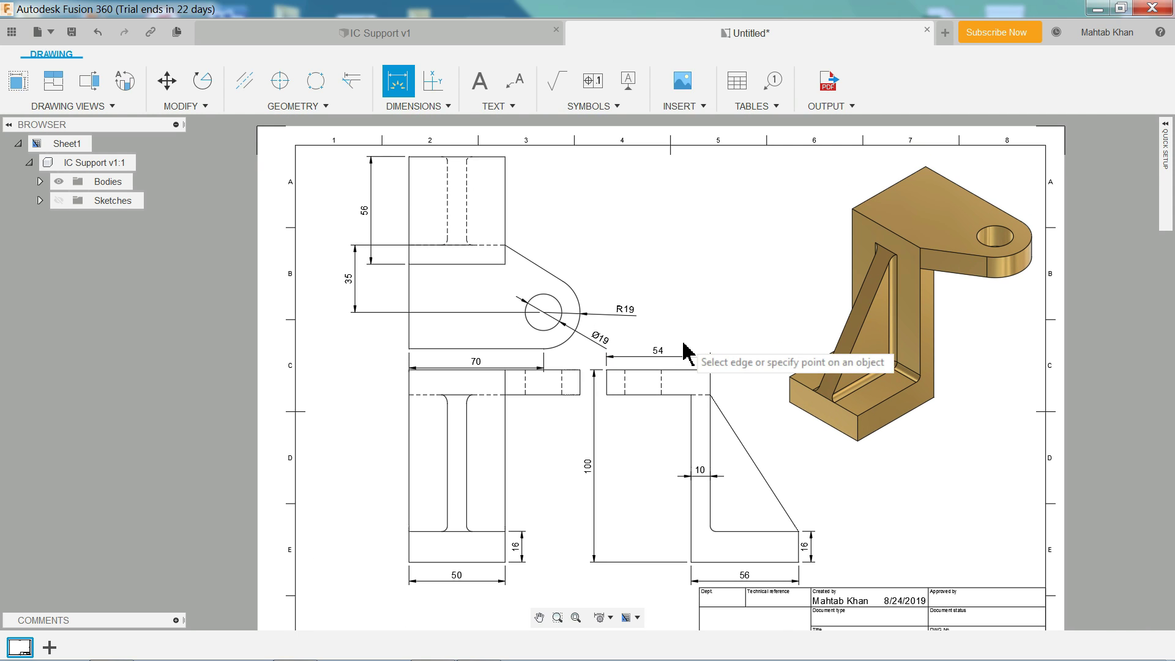